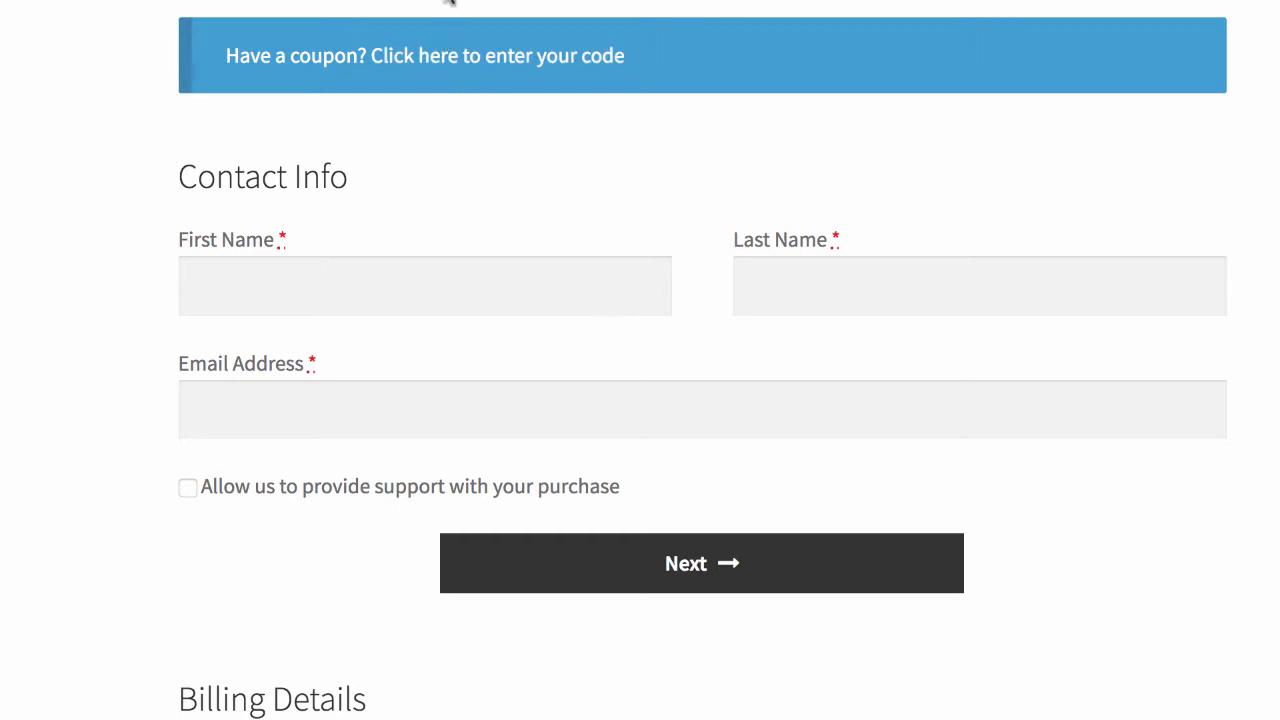
Step: Try the support opt-in checkbox and its label on the contact form, leaving it unticked
click(251, 281)
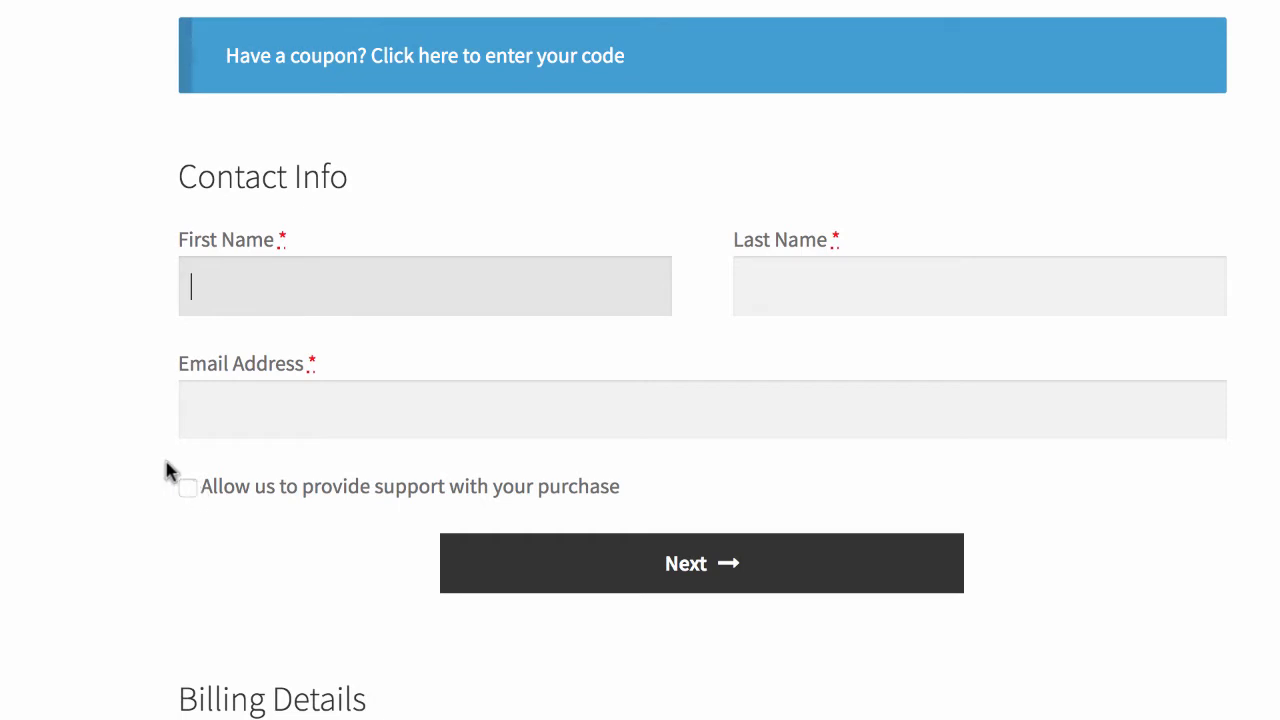
click(186, 488)
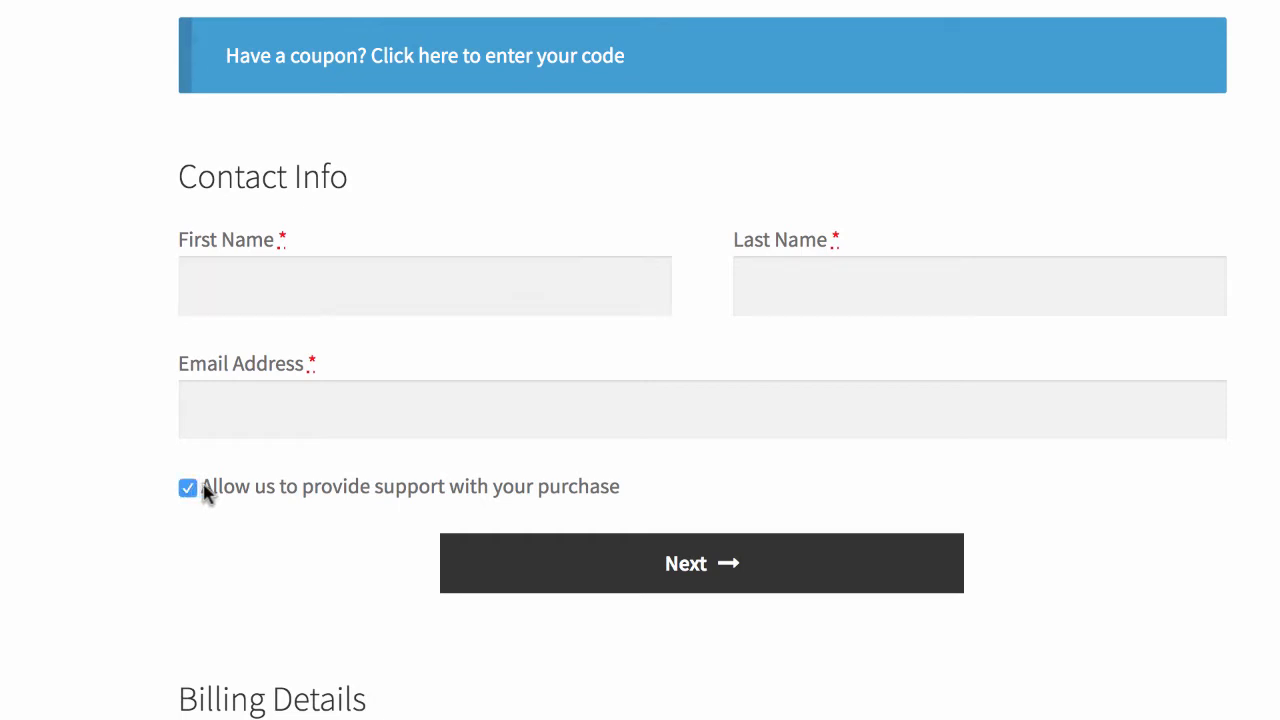
drag(206, 487, 678, 502)
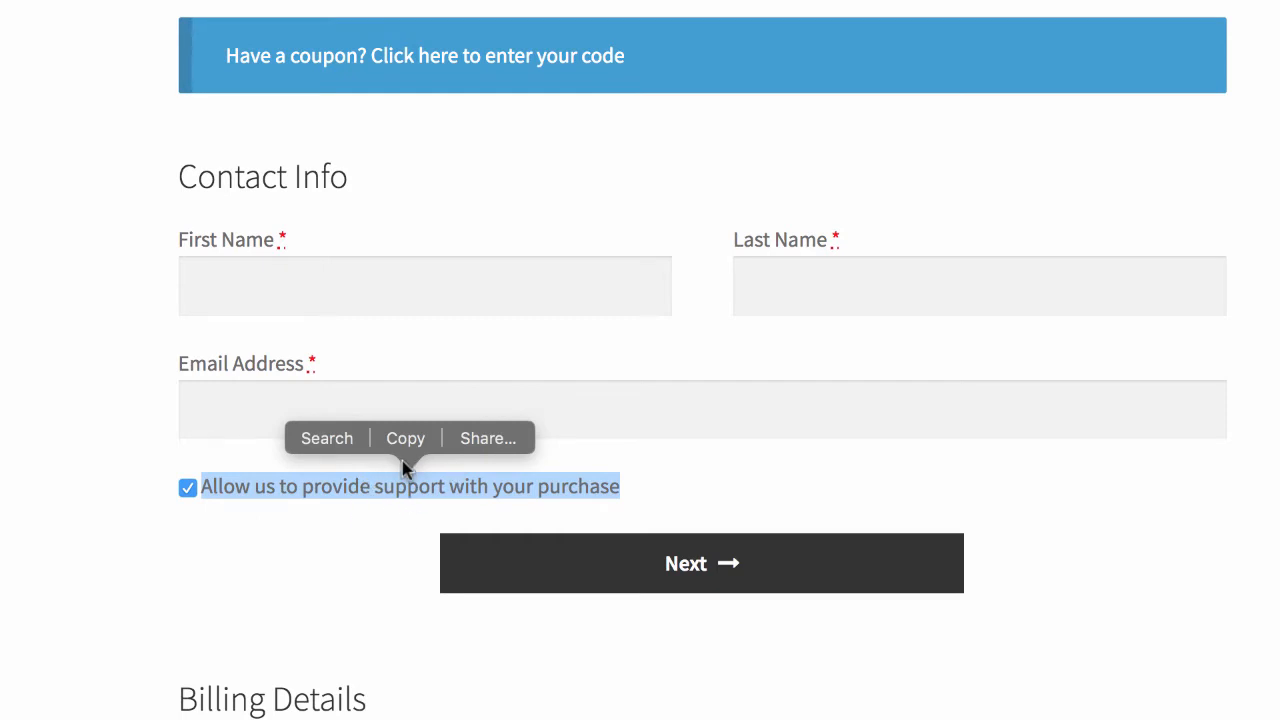
click(312, 277)
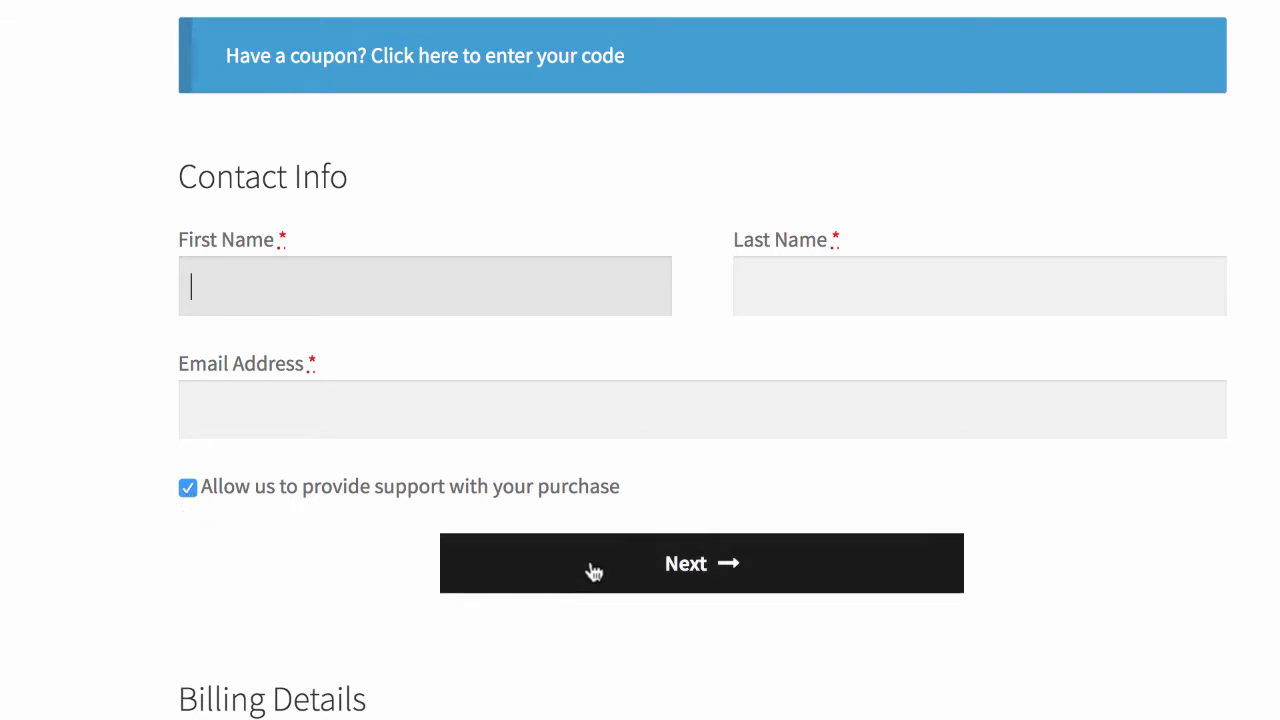
click(189, 489)
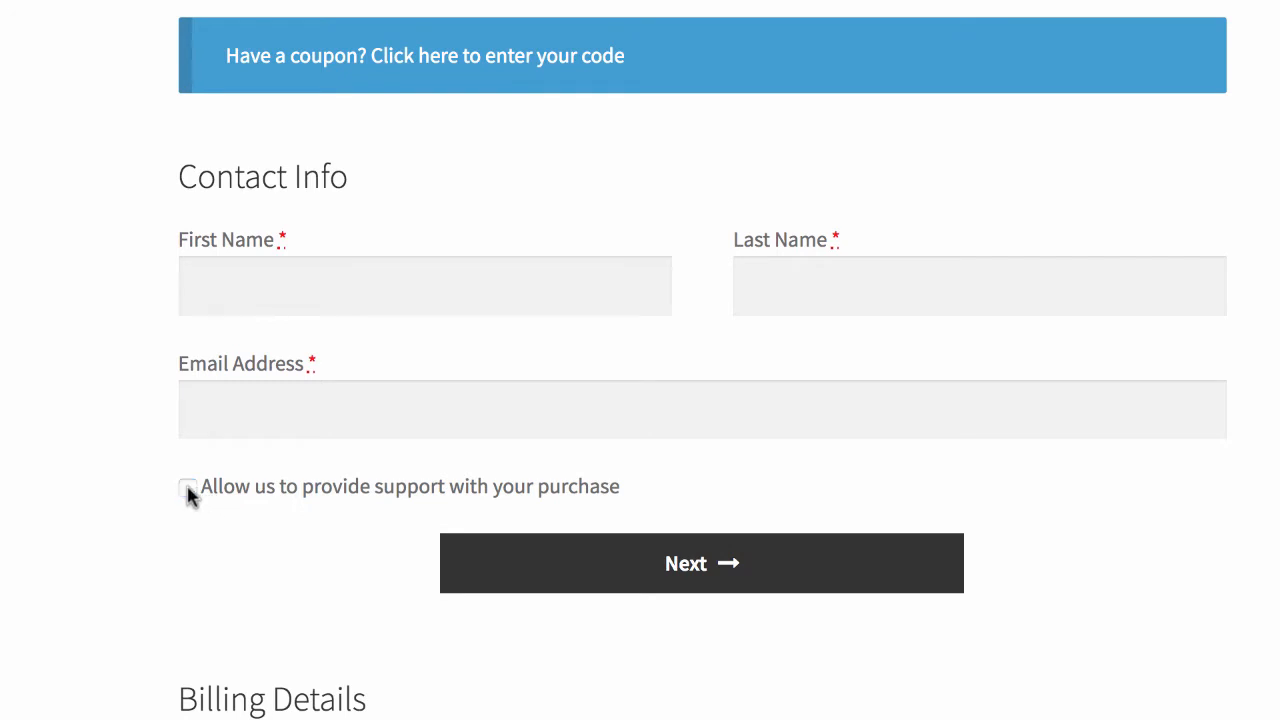
click(216, 279)
click(826, 297)
click(436, 422)
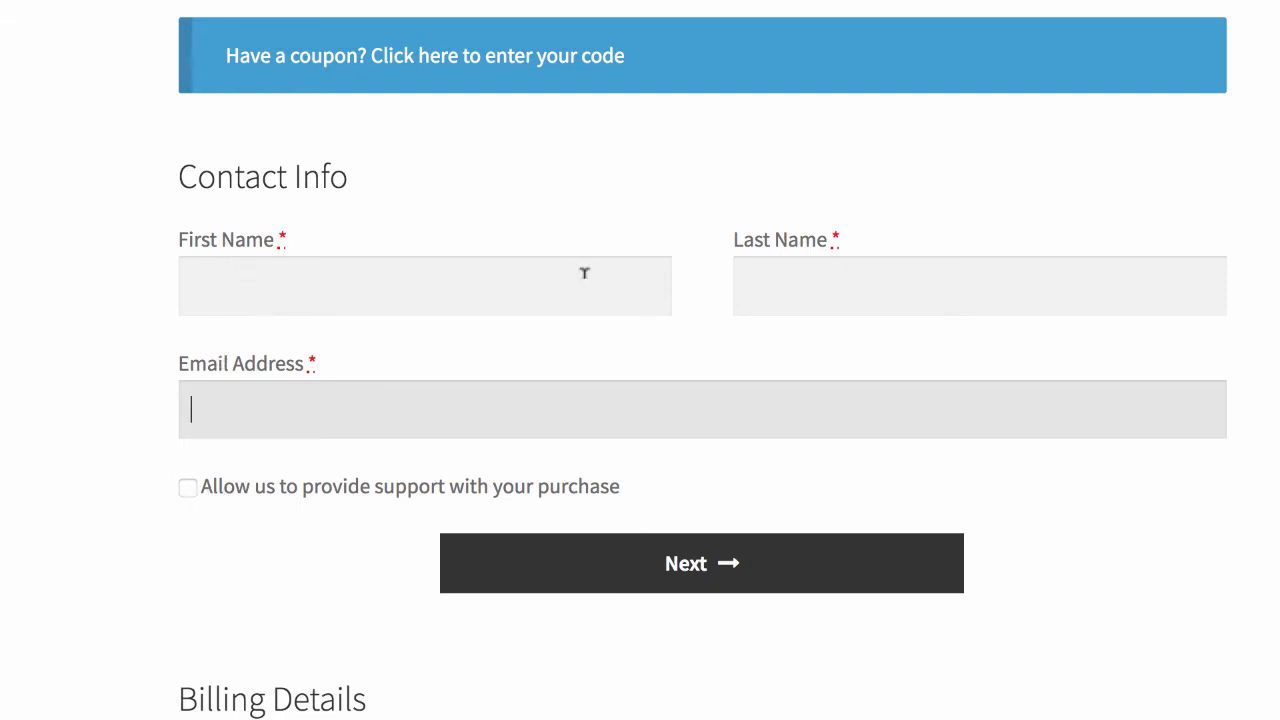
Step: Enter the customer's first name, last name and suggested e-mail, then continue to billing details
click(391, 291)
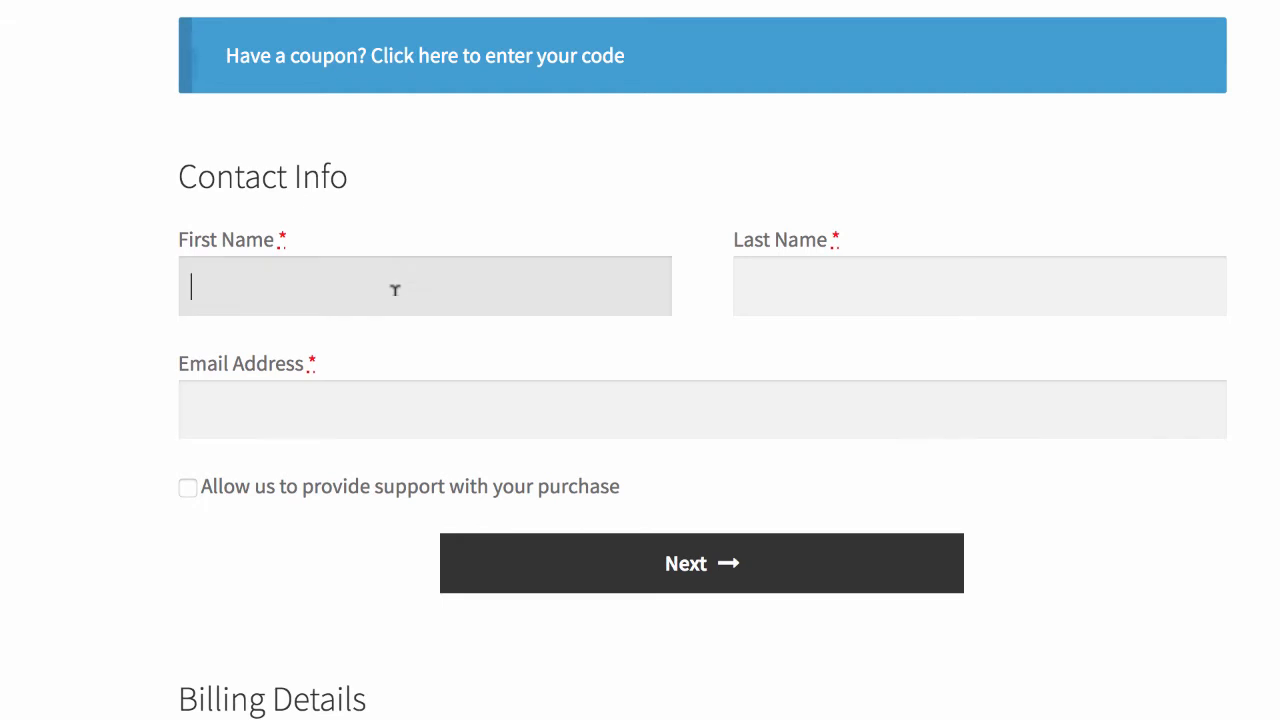
key(Tab)
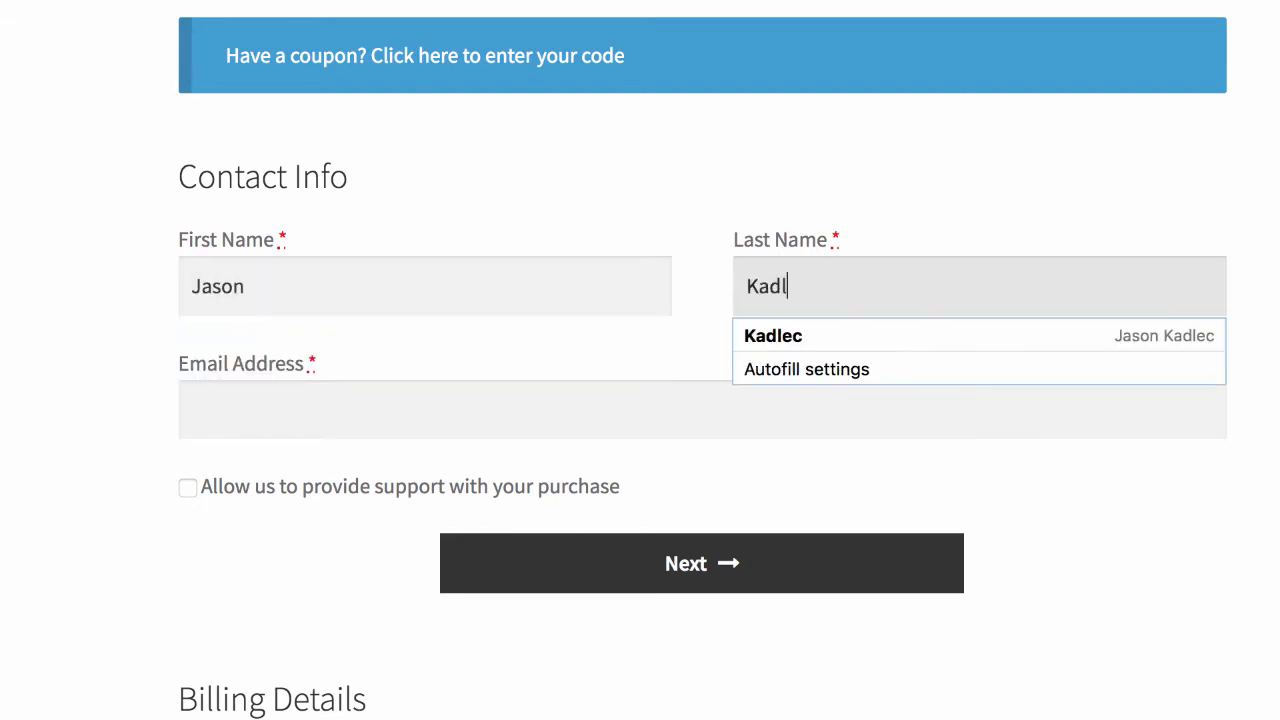
key(Tab)
text(jason)
key(Down)
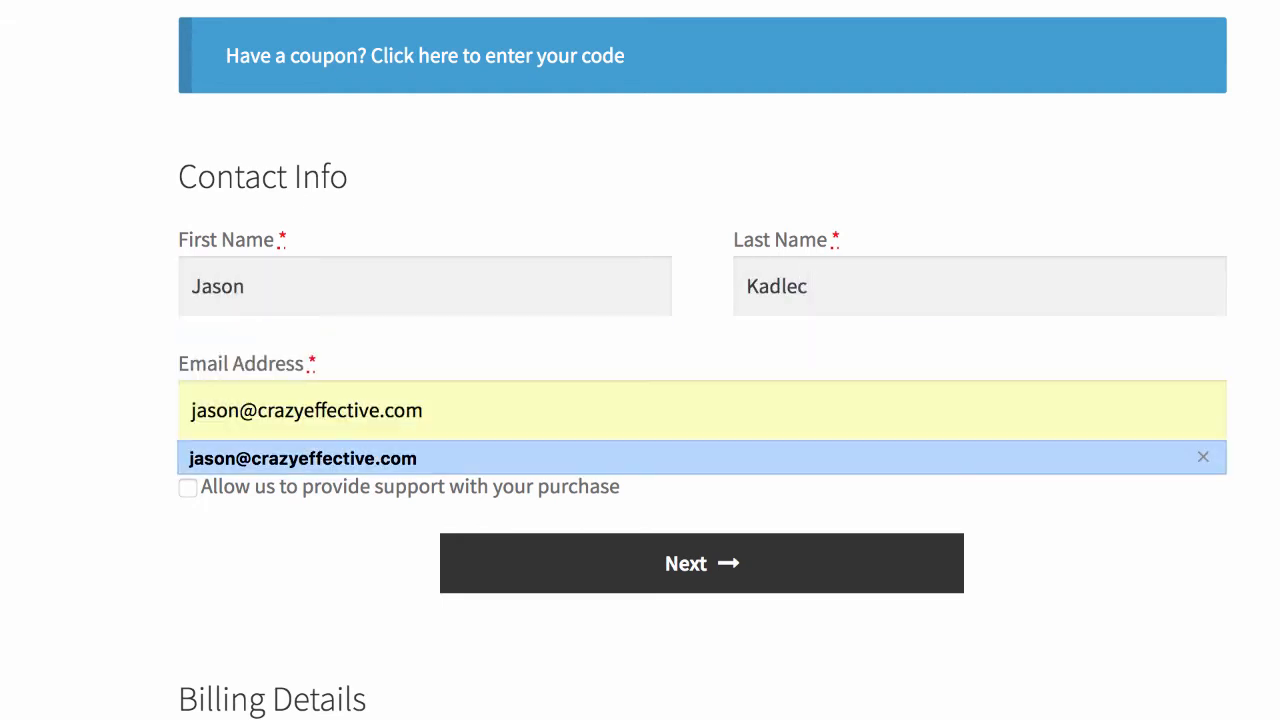
key(Return)
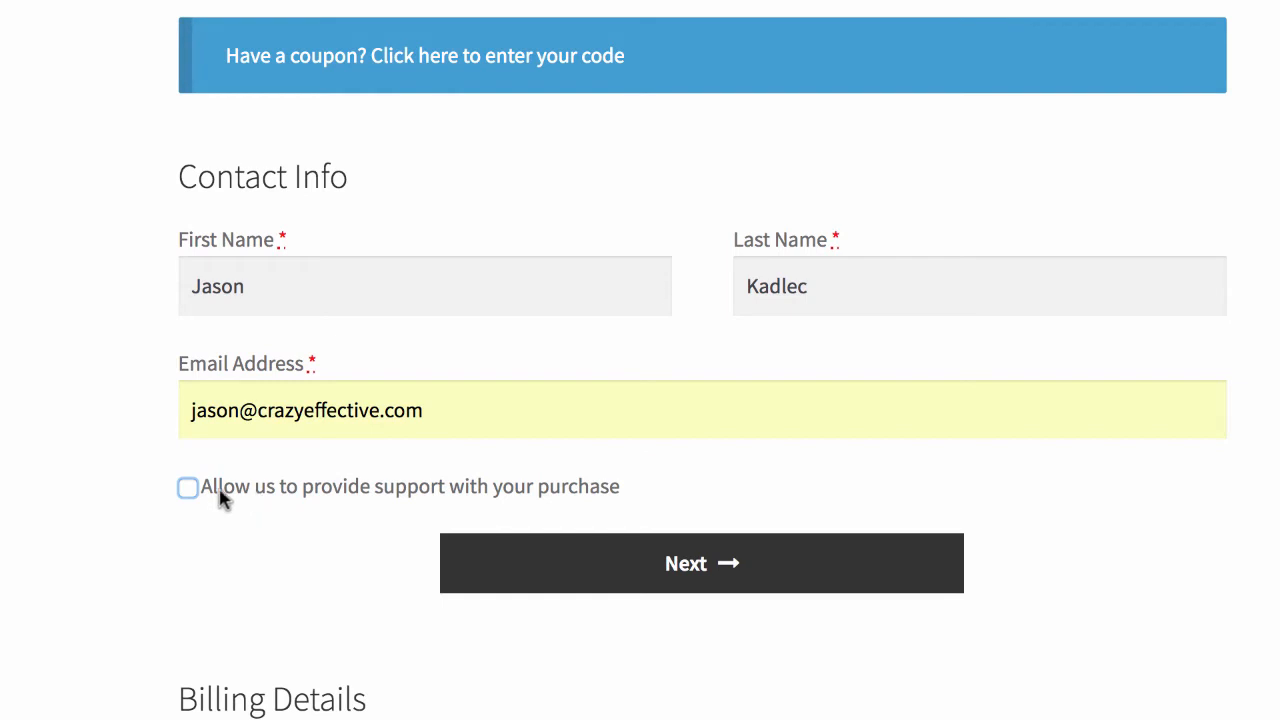
click(537, 548)
Step: Scroll through the billing details section of the checkout page
scroll(514, 517, down, 3)
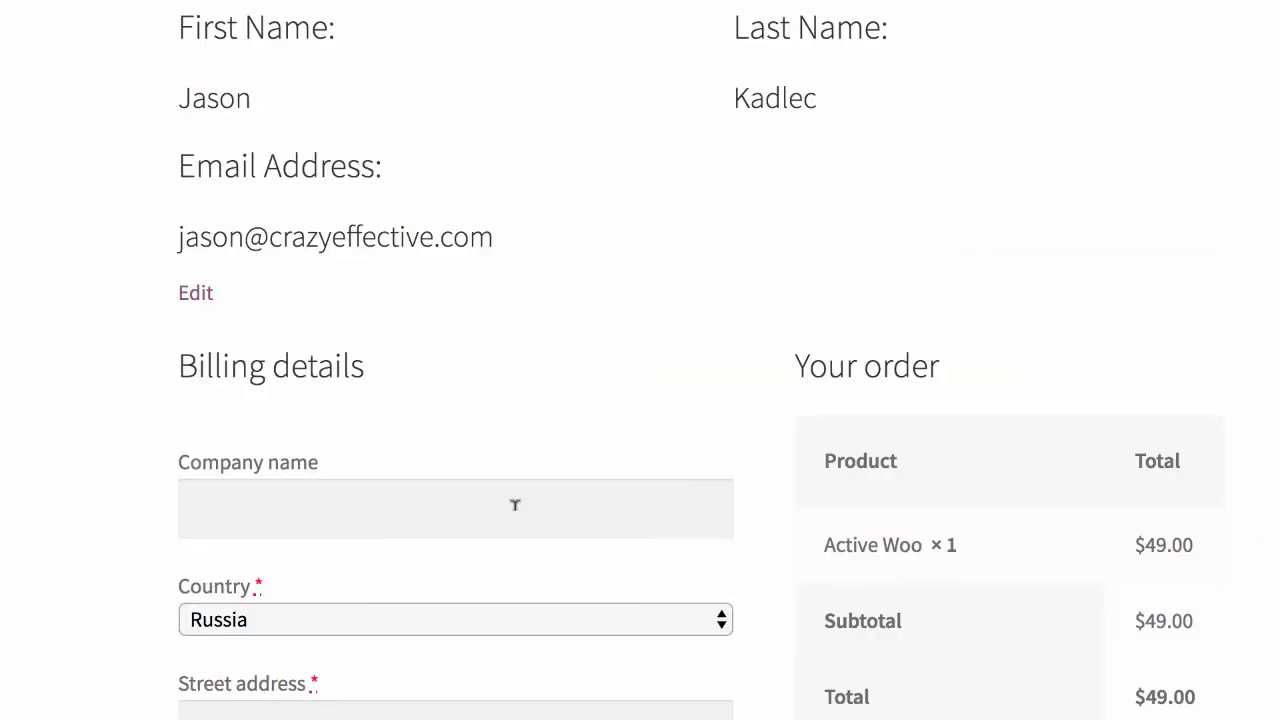
scroll(515, 510, up, 1)
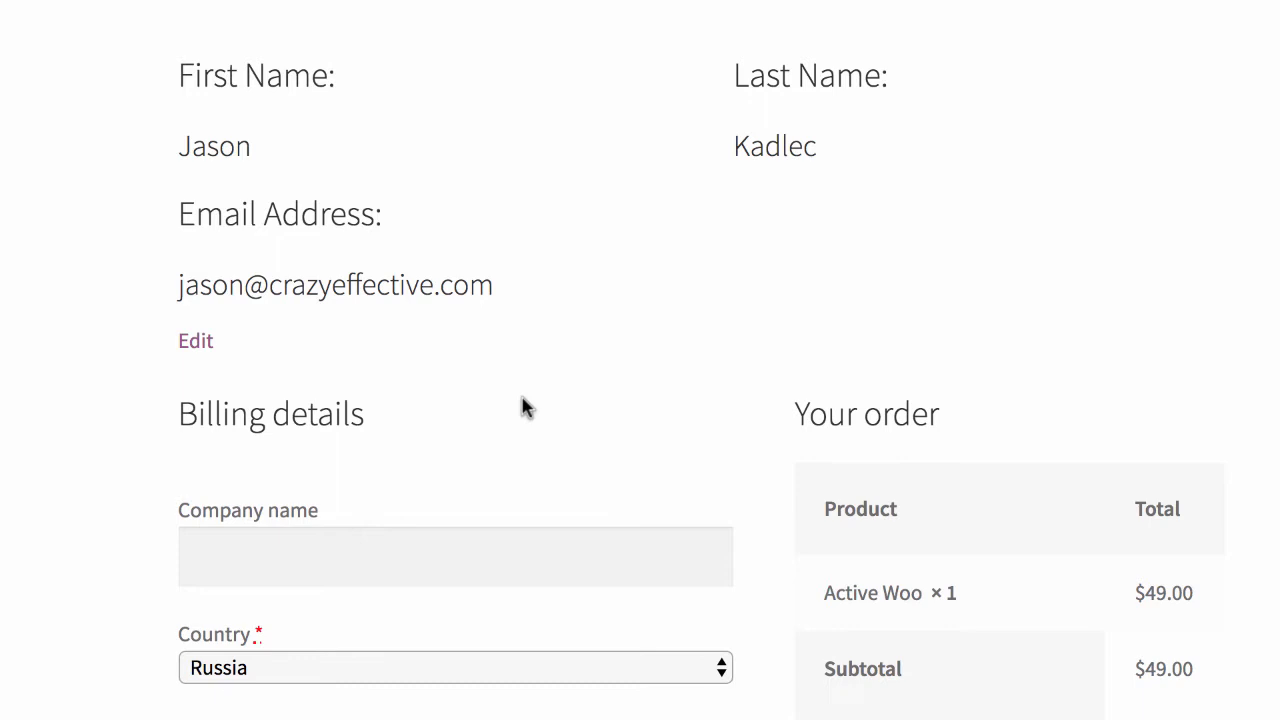
scroll(527, 408, up, 2)
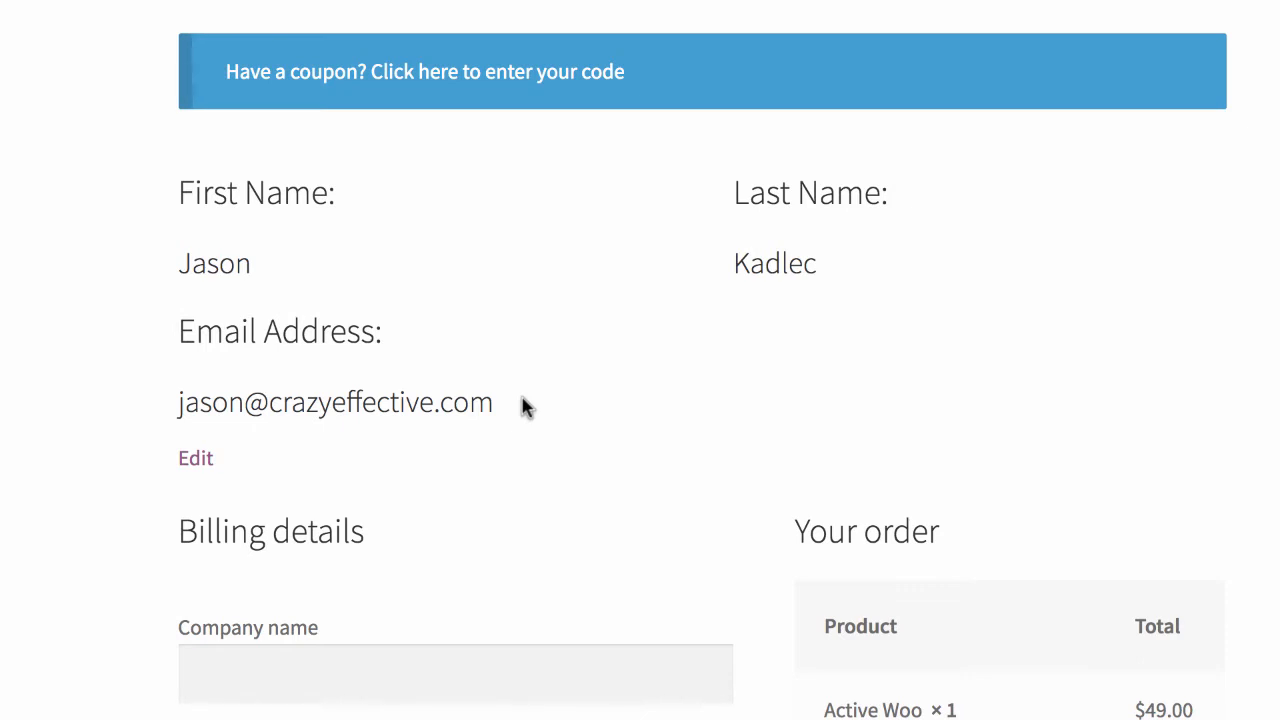
scroll(527, 405, down, 8)
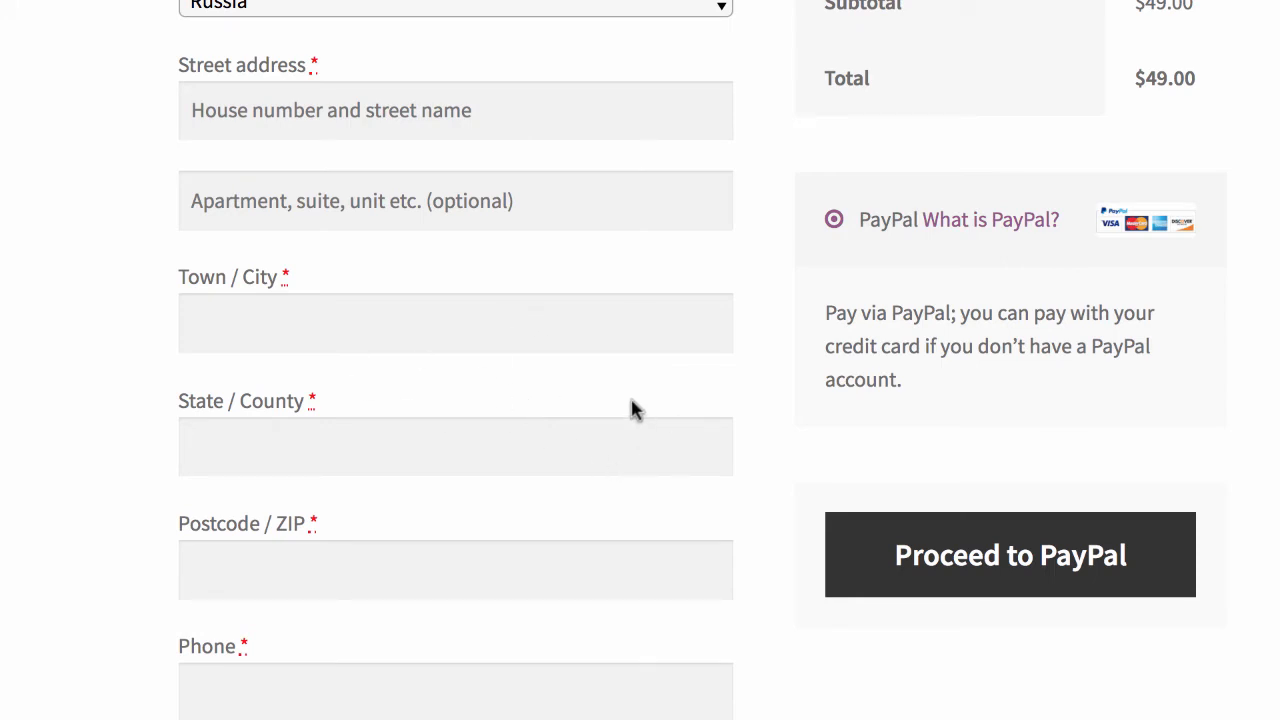
scroll(689, 526, down, 1)
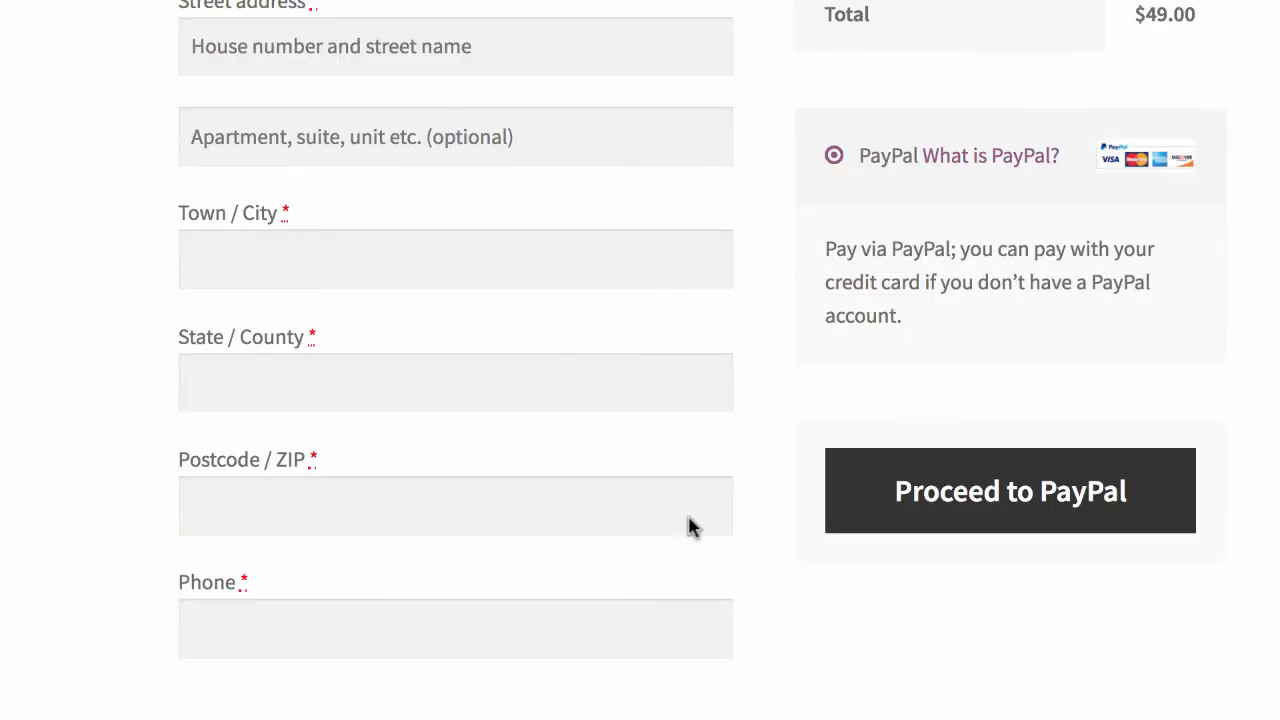
scroll(686, 514, up, 10)
scroll(566, 532, down, 2)
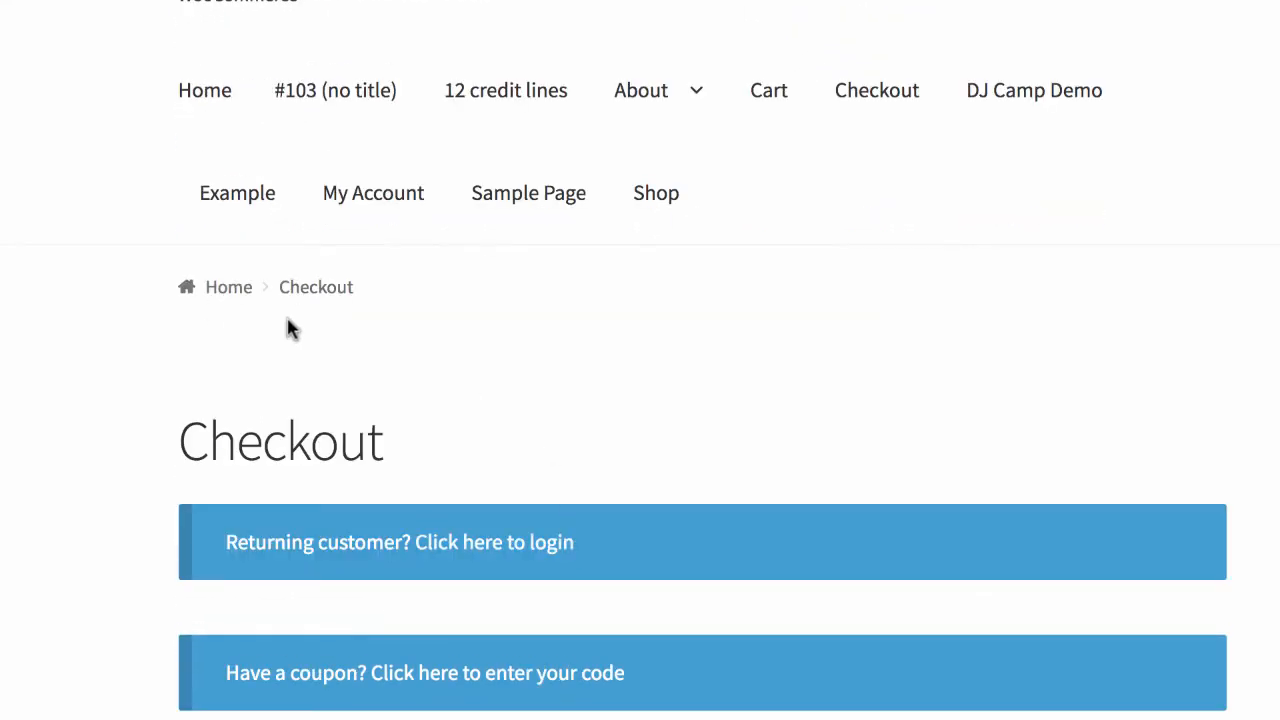
scroll(433, 410, down, 1)
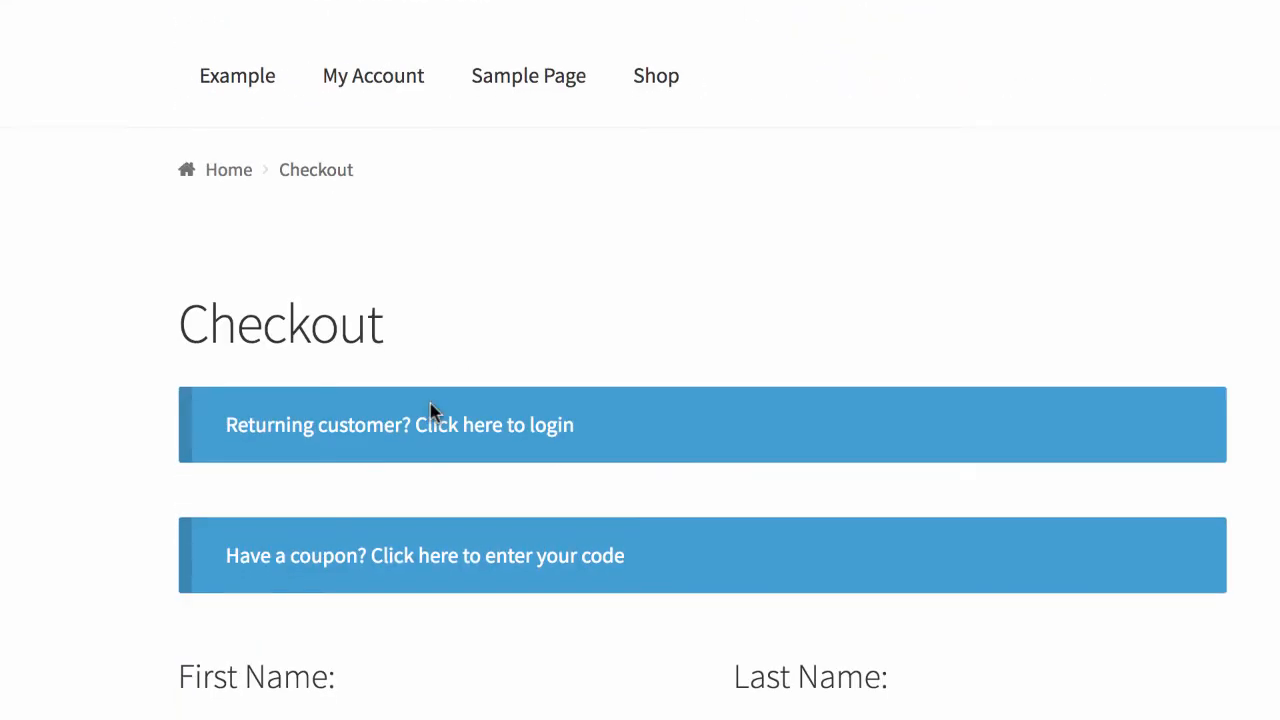
scroll(432, 412, down, 1)
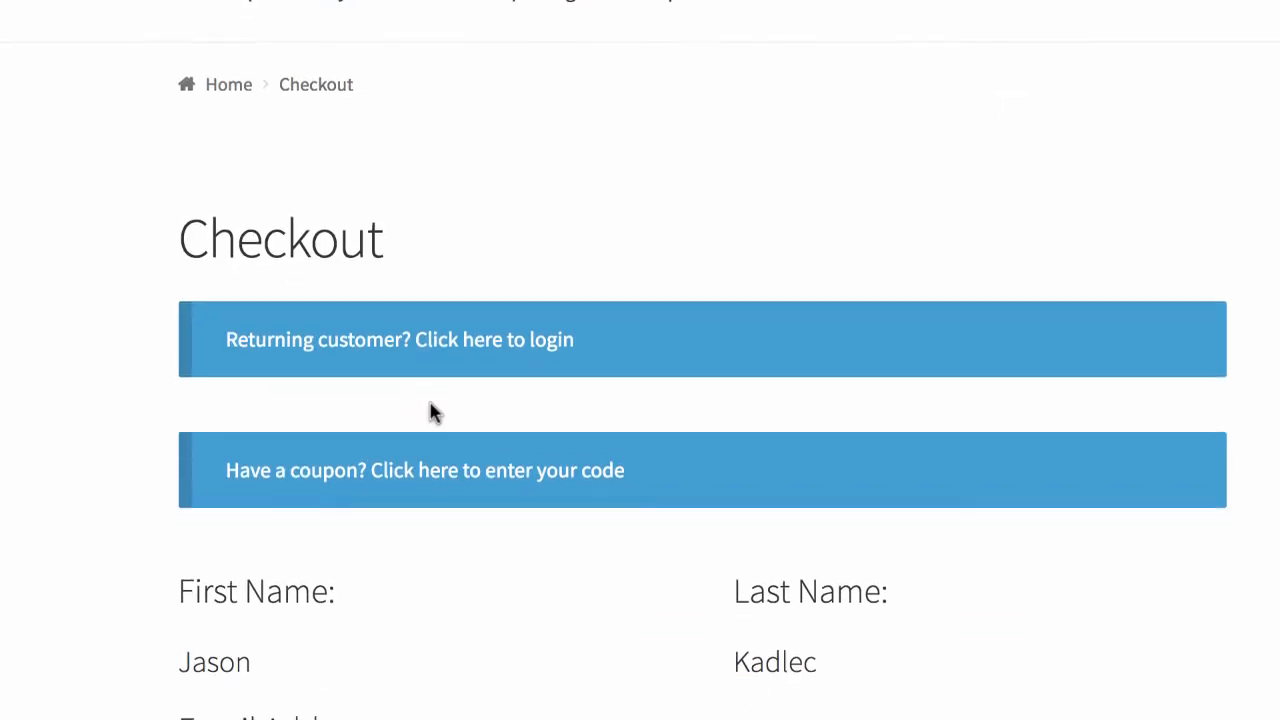
scroll(432, 412, down, 3)
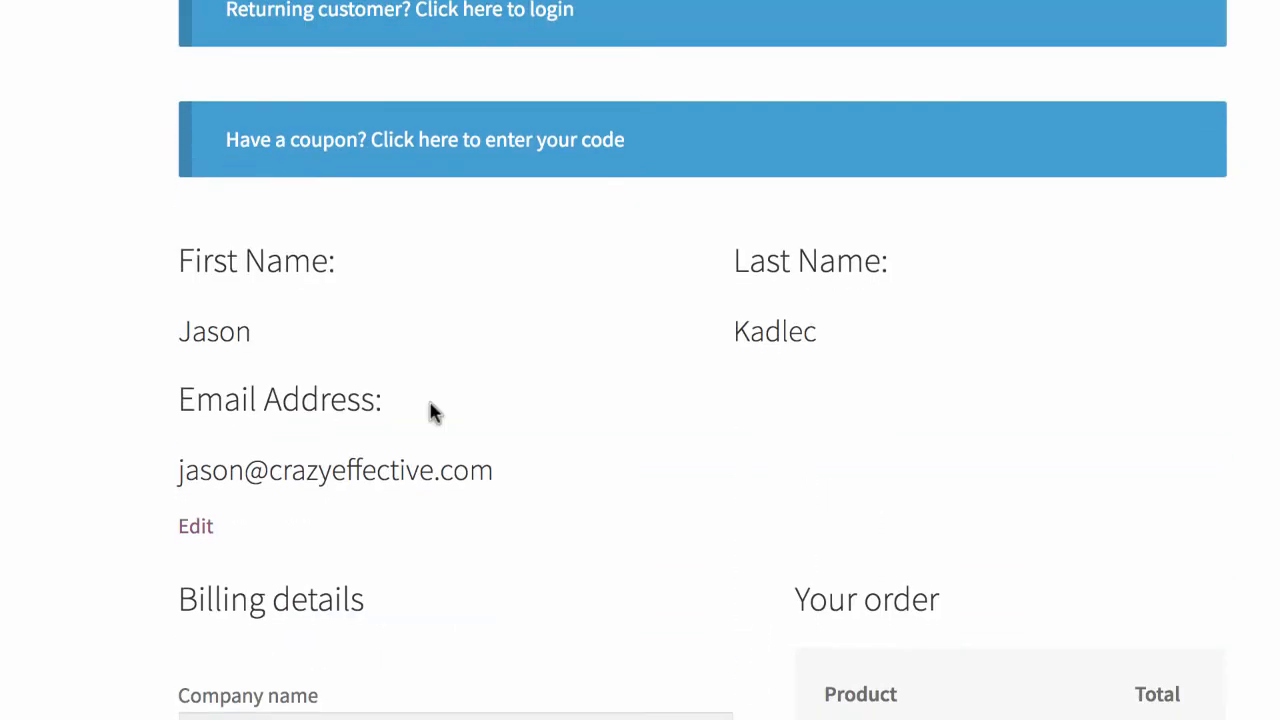
scroll(432, 412, down, 9)
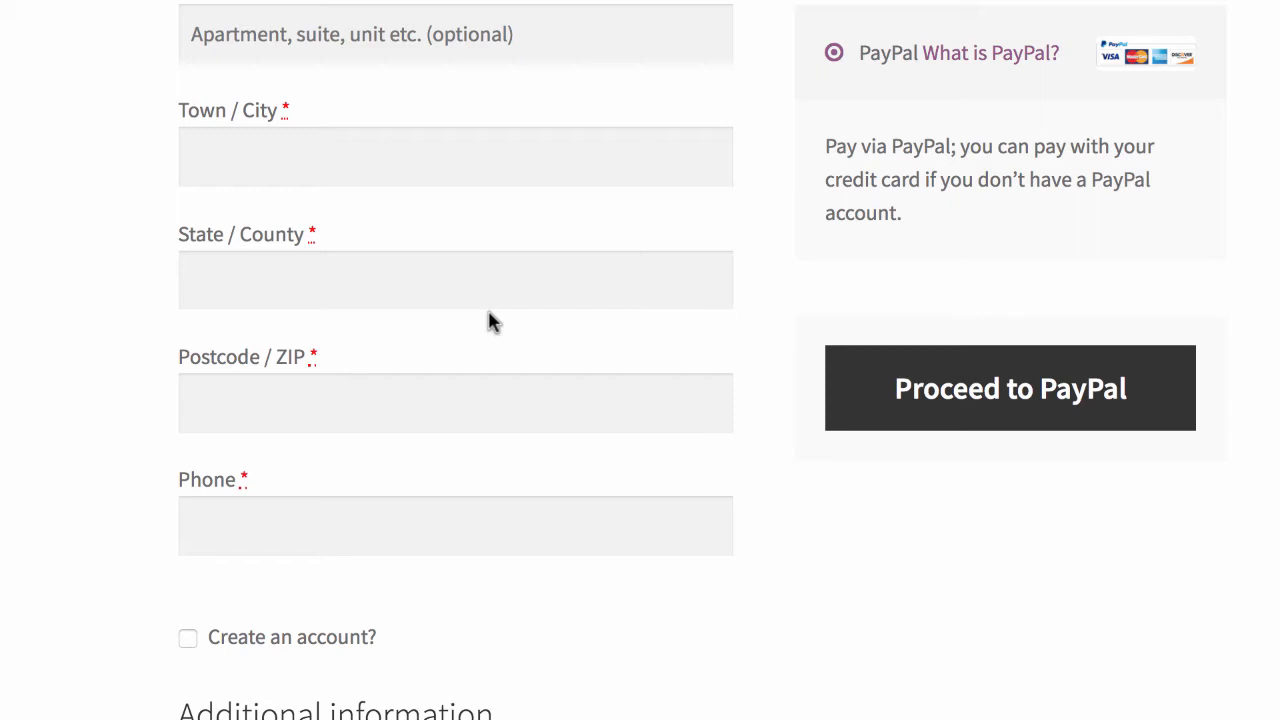
Step: Scroll the checkout page to review the address fields and order total
scroll(490, 320, up, 10)
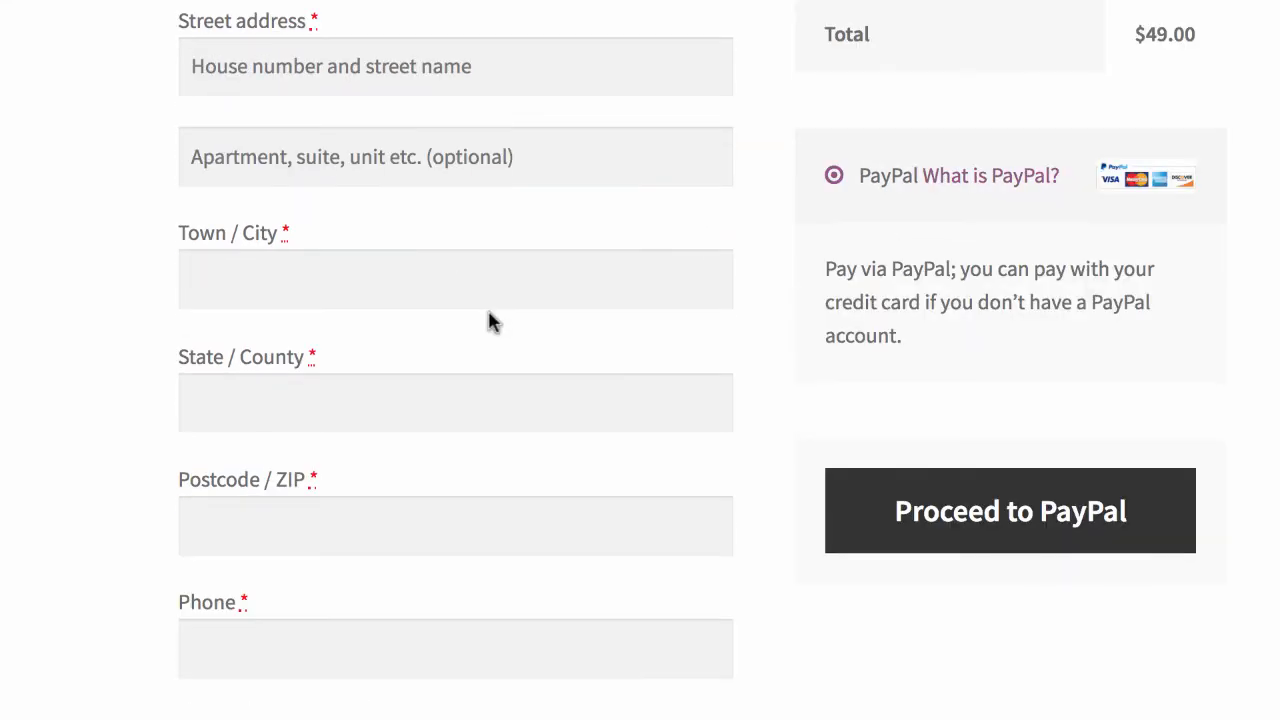
scroll(443, 400, down, 6)
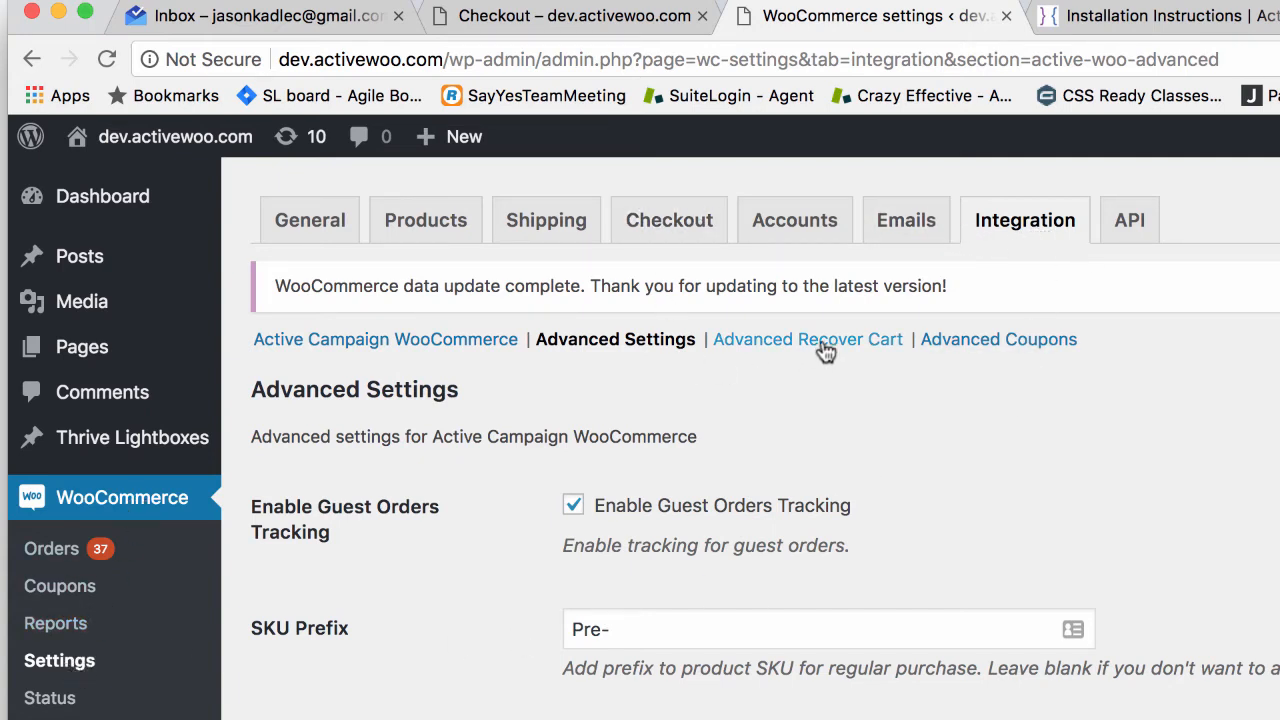
Step: Set the Recover Cart display condition to require an explicit opt-in checkbox and text
click(780, 348)
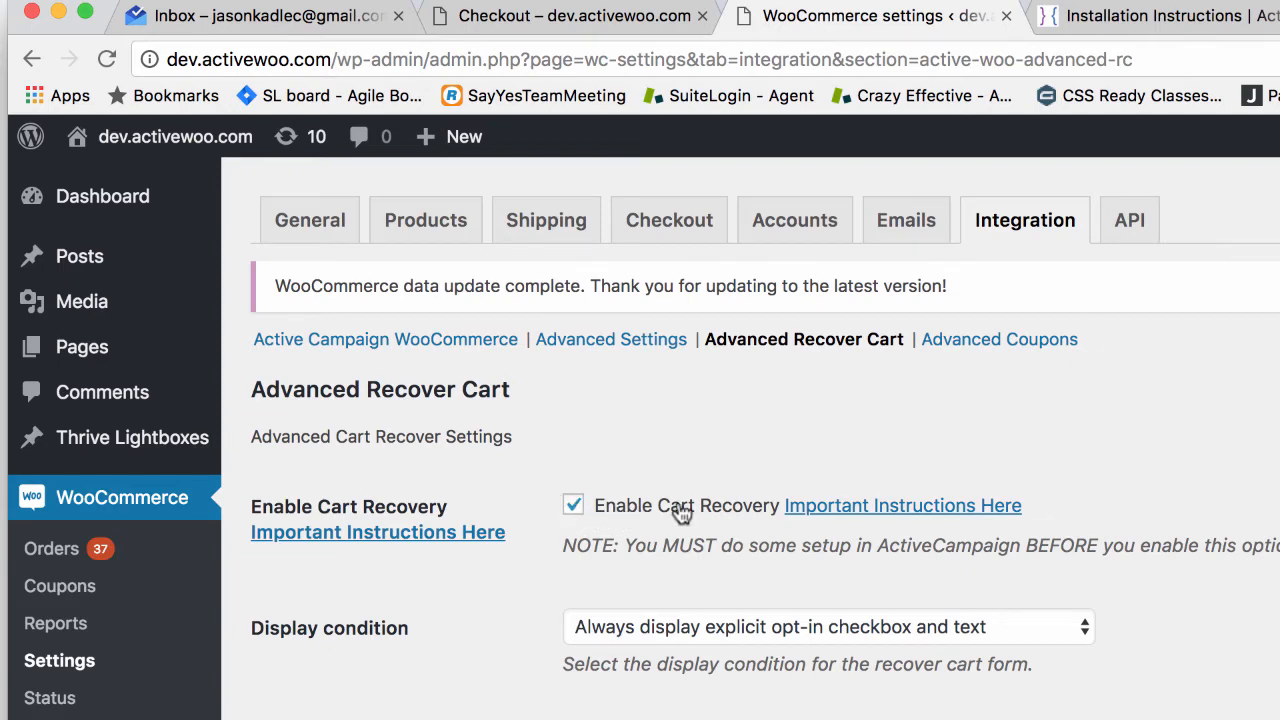
scroll(575, 505, down, 1)
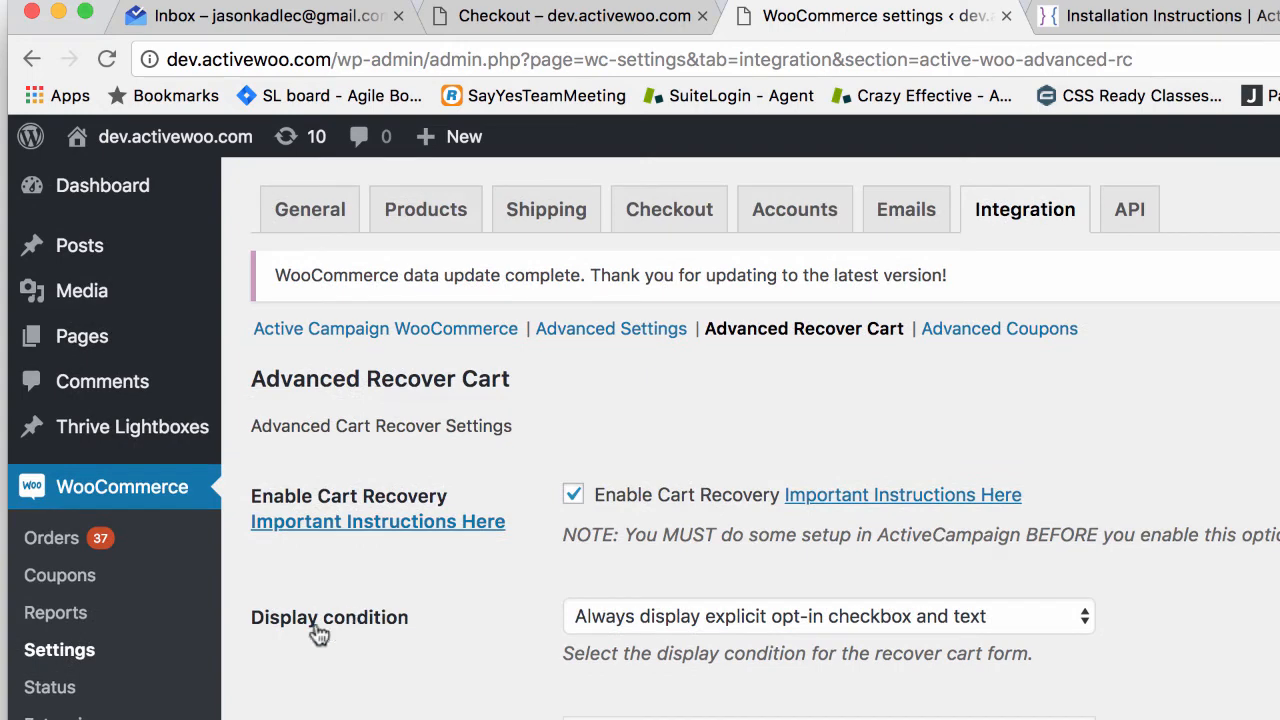
scroll(394, 631, down, 2)
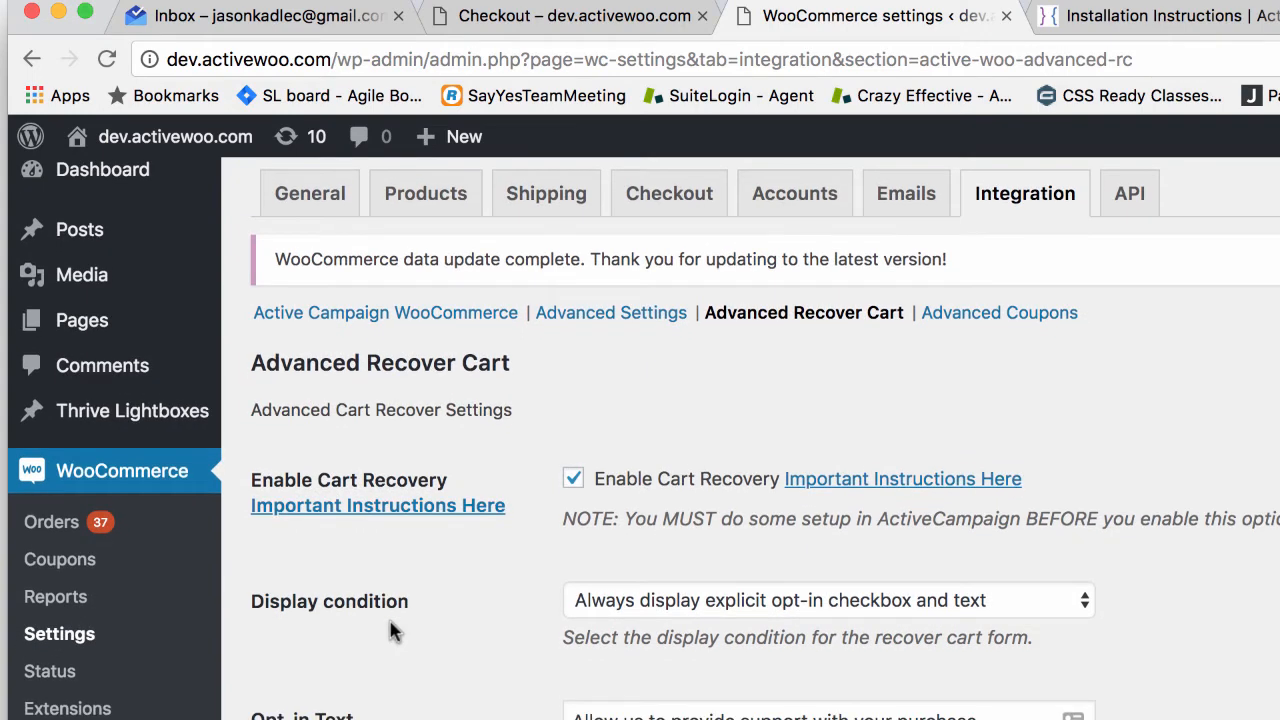
click(584, 602)
click(585, 585)
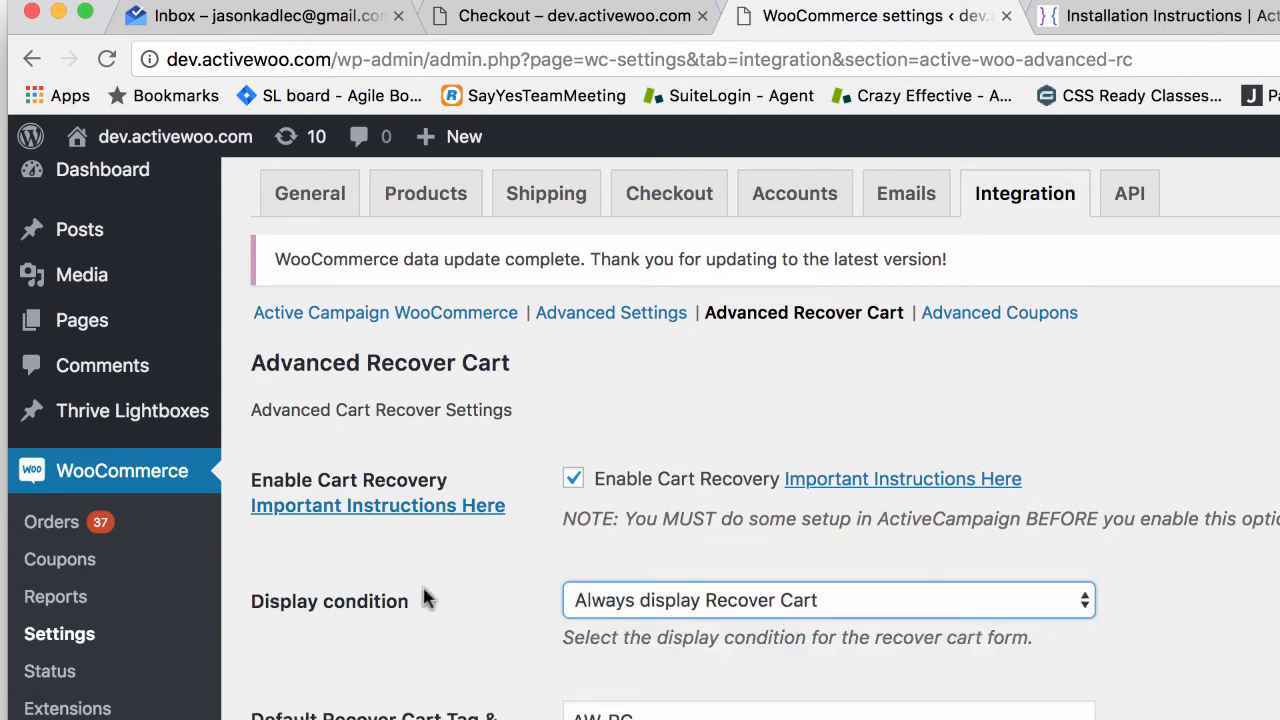
scroll(645, 534, down, 2)
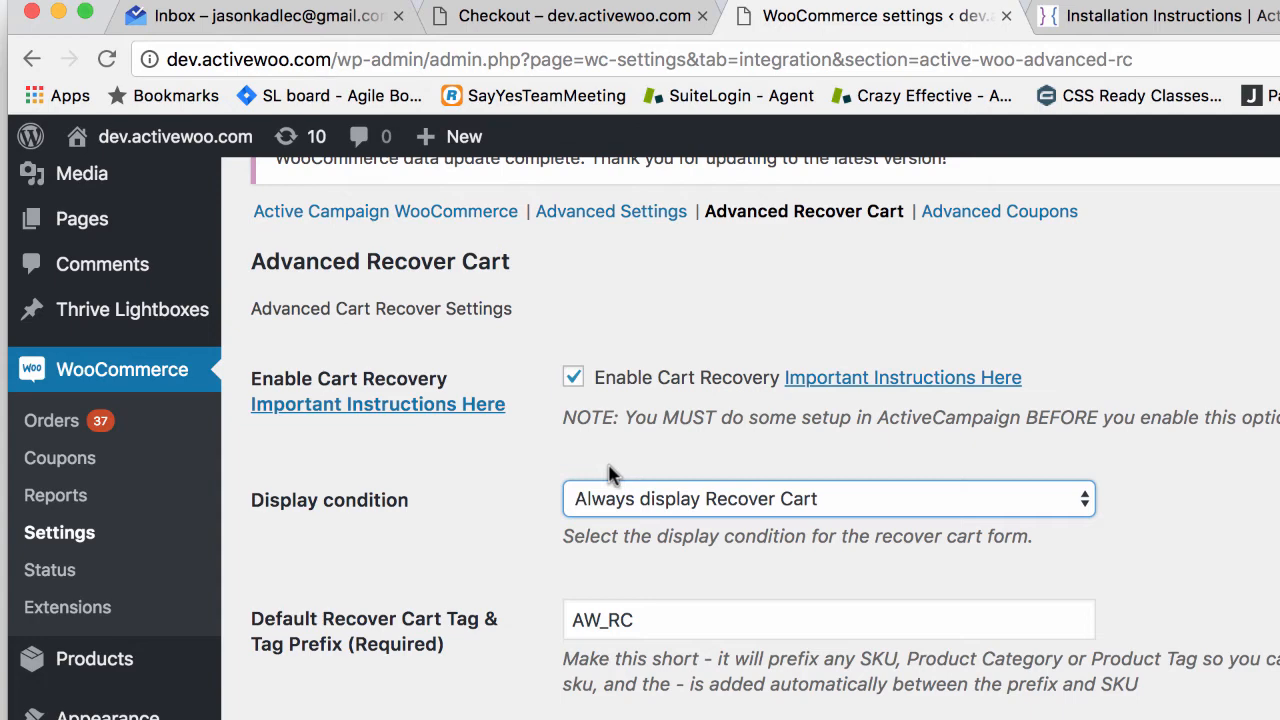
click(607, 499)
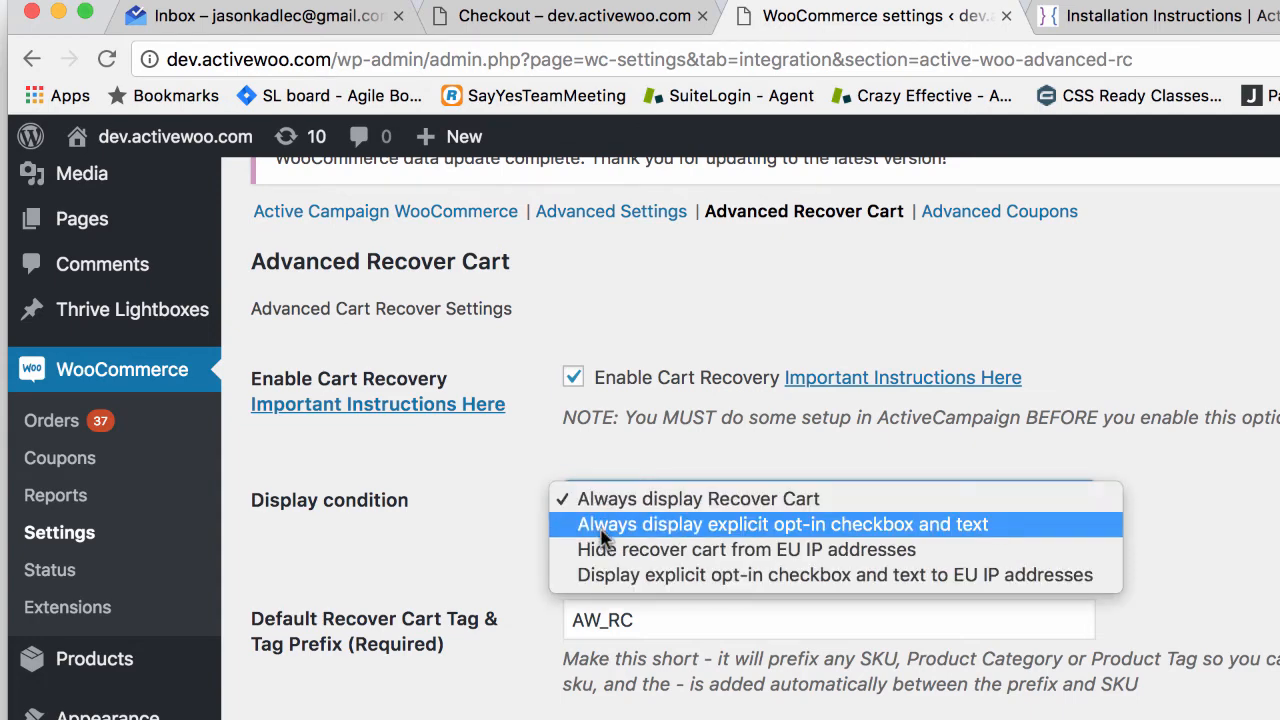
click(601, 530)
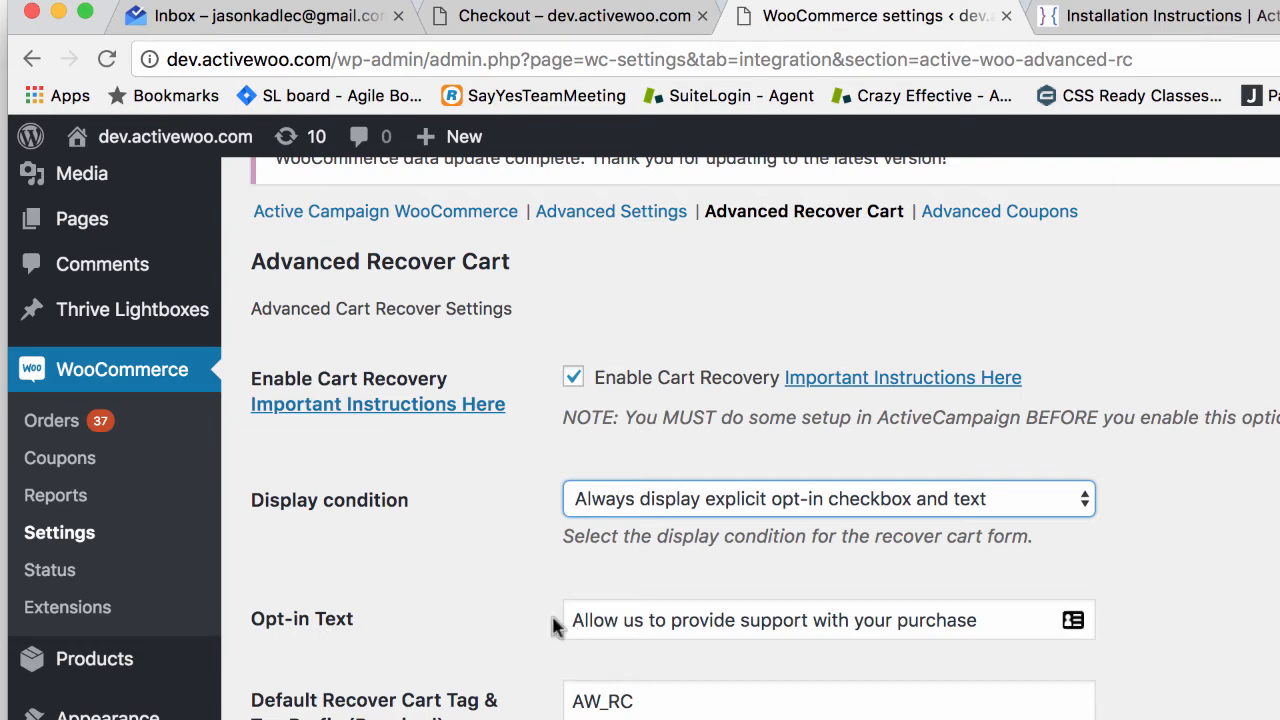
Step: Change the opt-in text to 'Allow us to provide support with your purchase now', save, and view checkout
drag(566, 612, 1123, 651)
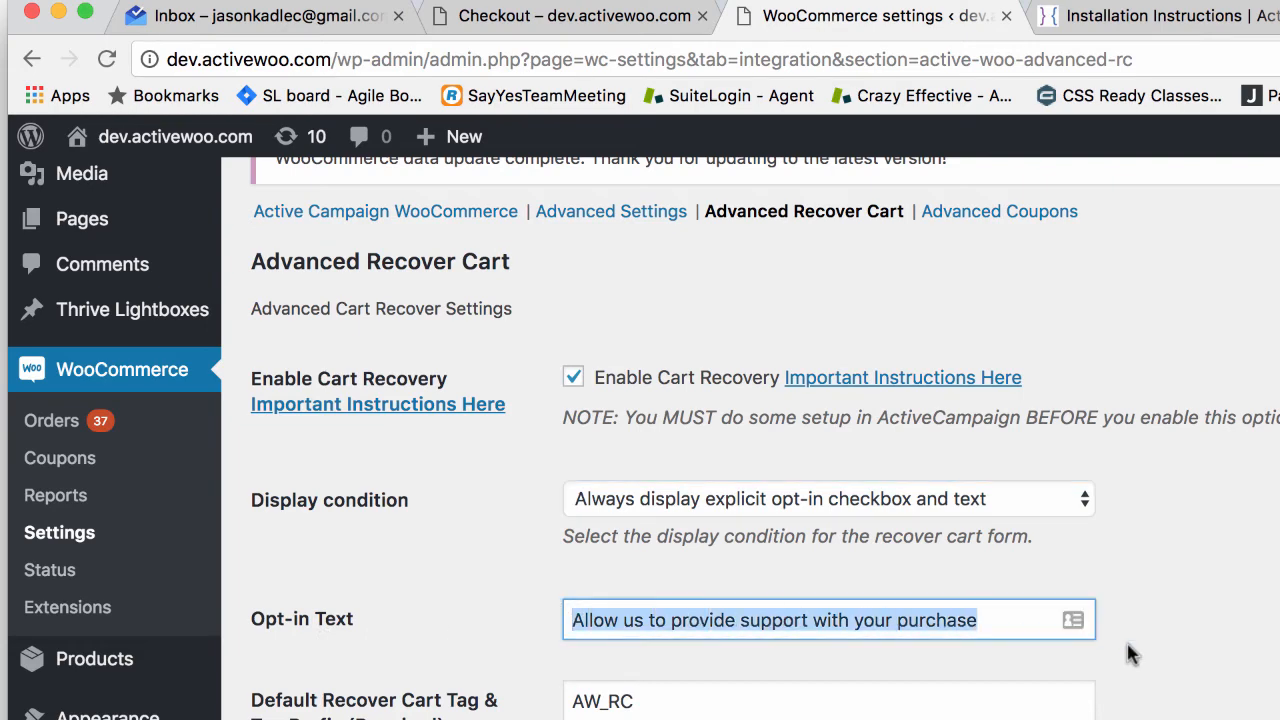
click(1000, 619)
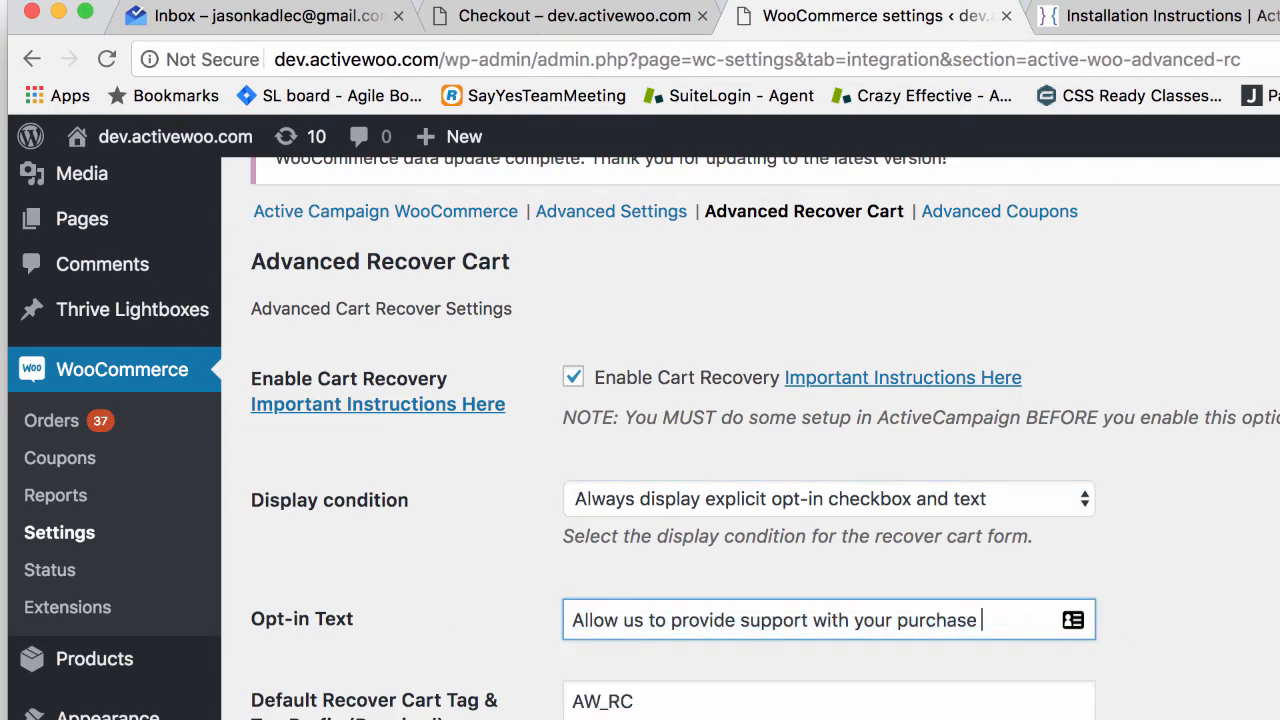
text(now)
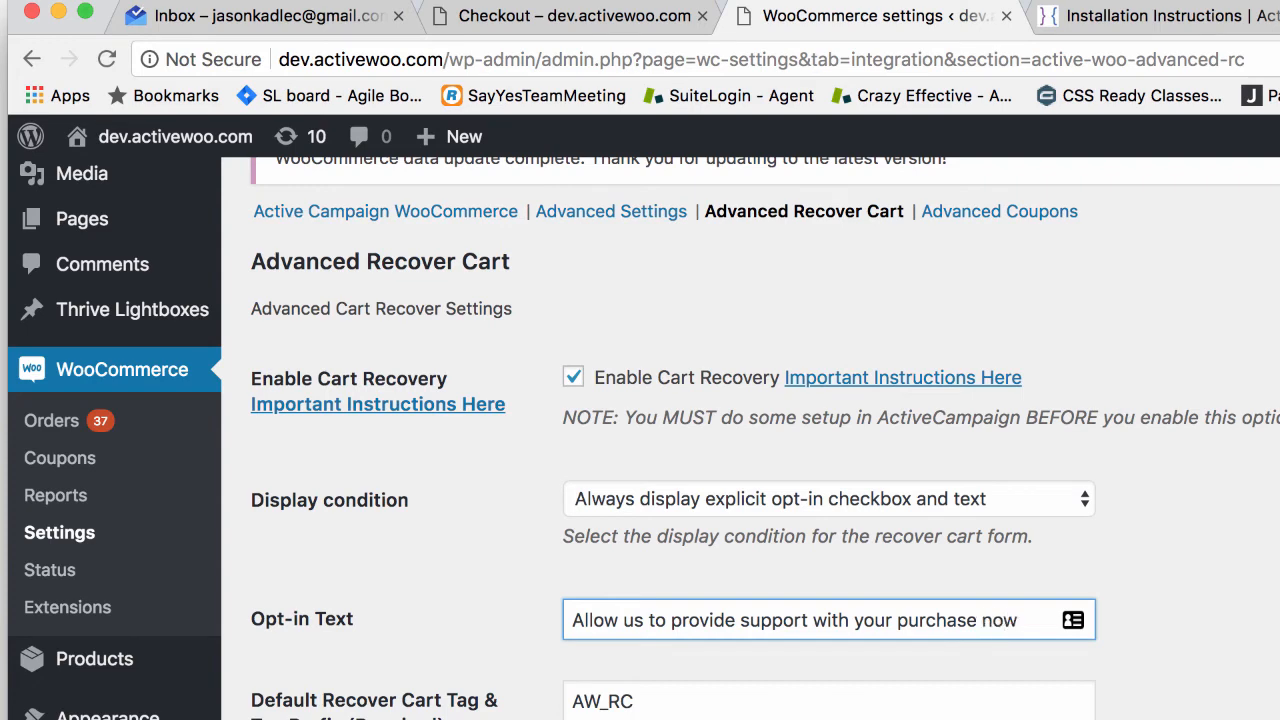
scroll(686, 630, down, 15)
click(310, 718)
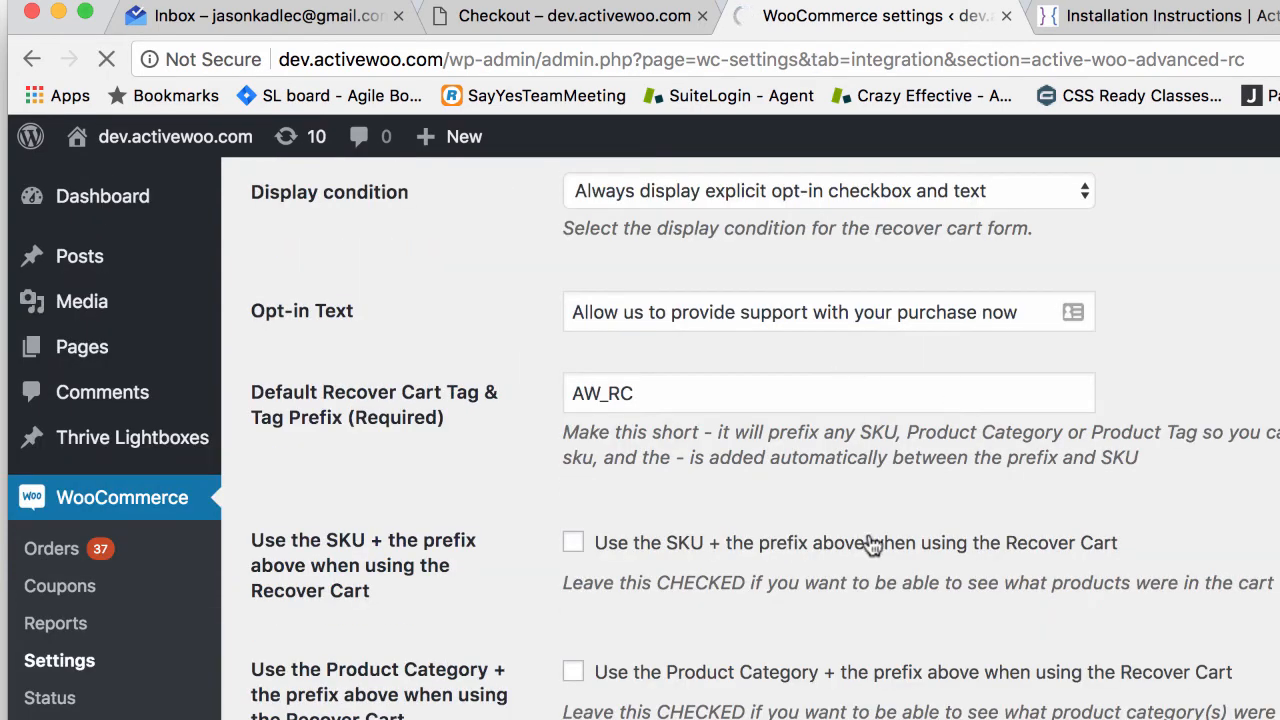
click(574, 566)
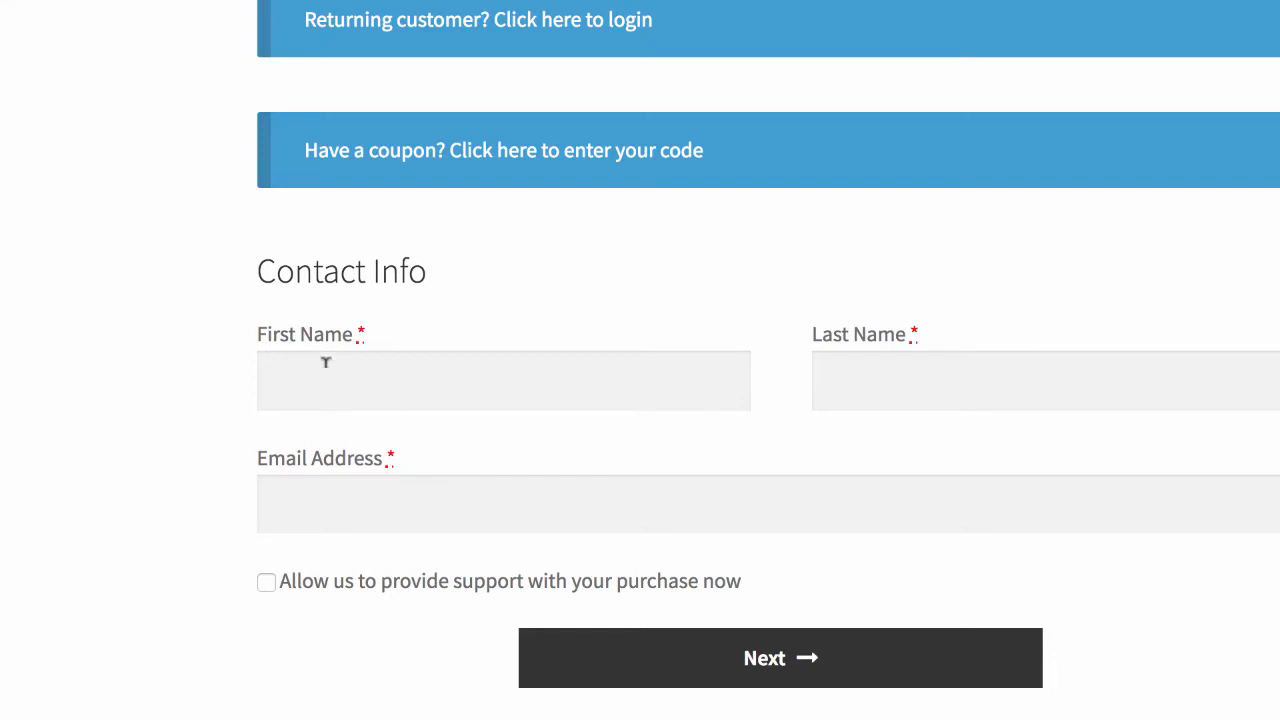
Step: Highlight the checkout opt-in label, then scroll the Recover Cart settings down to Display condition
click(306, 371)
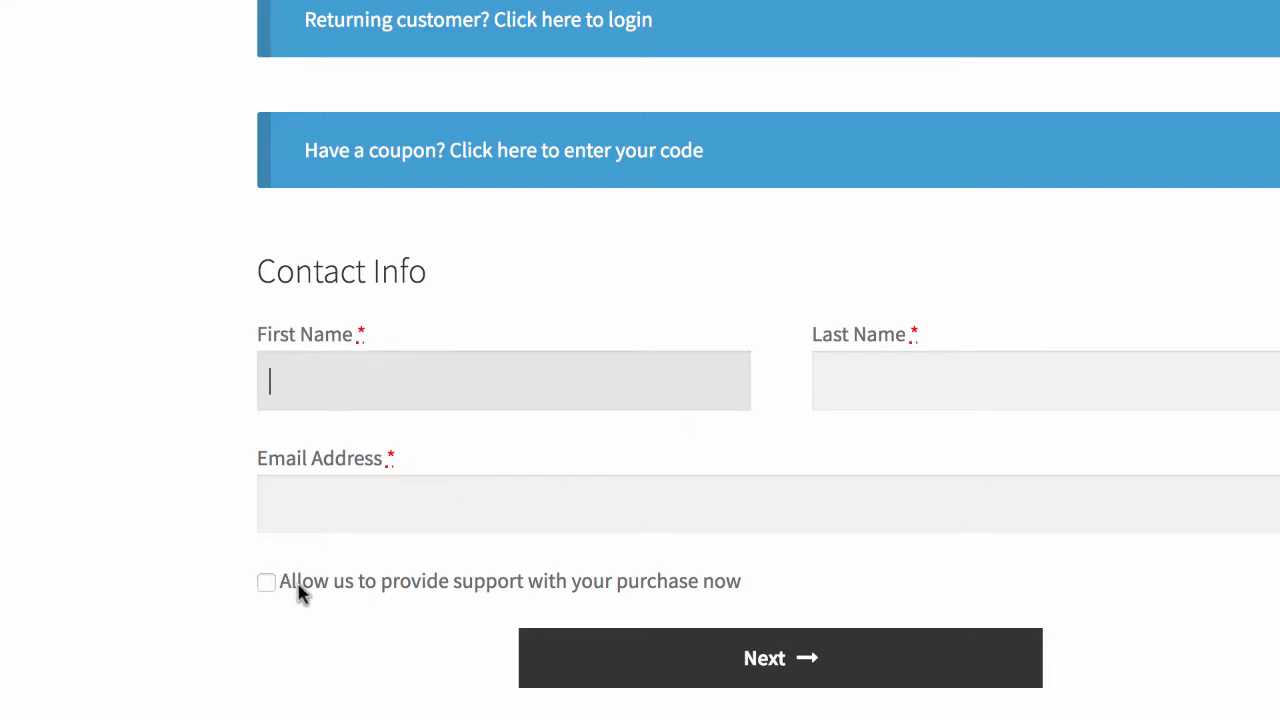
drag(283, 587, 780, 603)
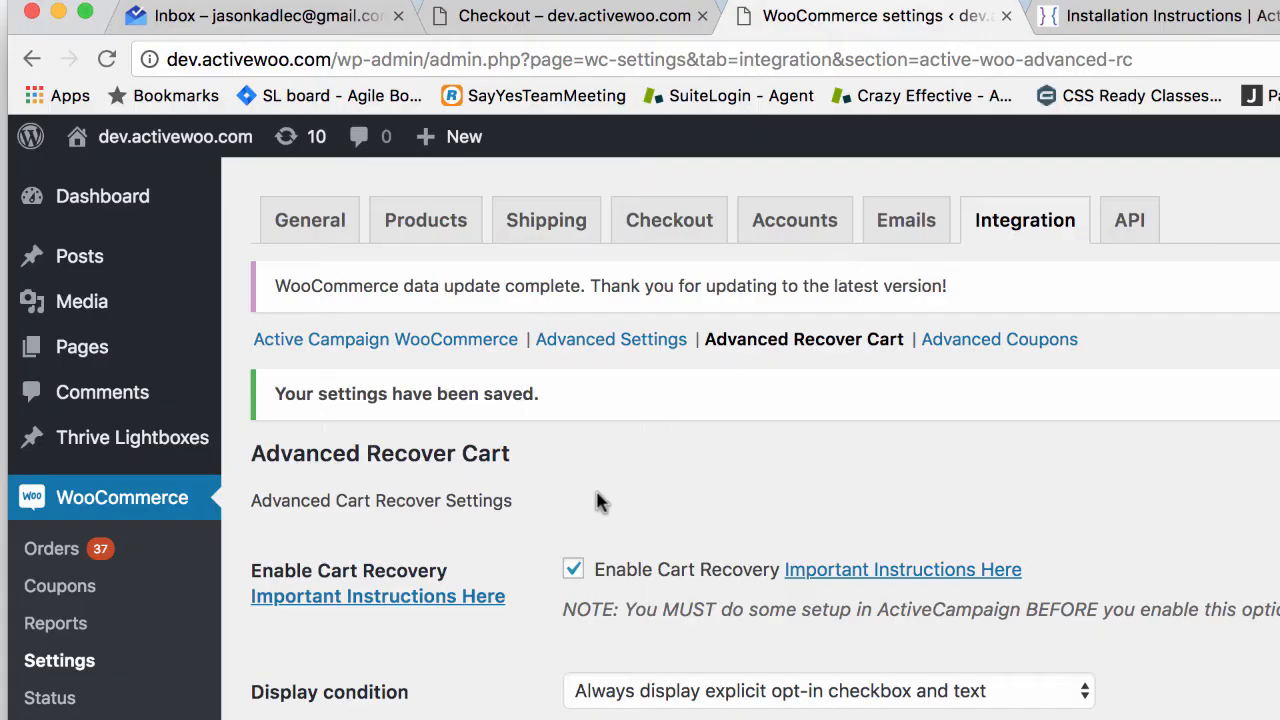
scroll(602, 512, down, 1)
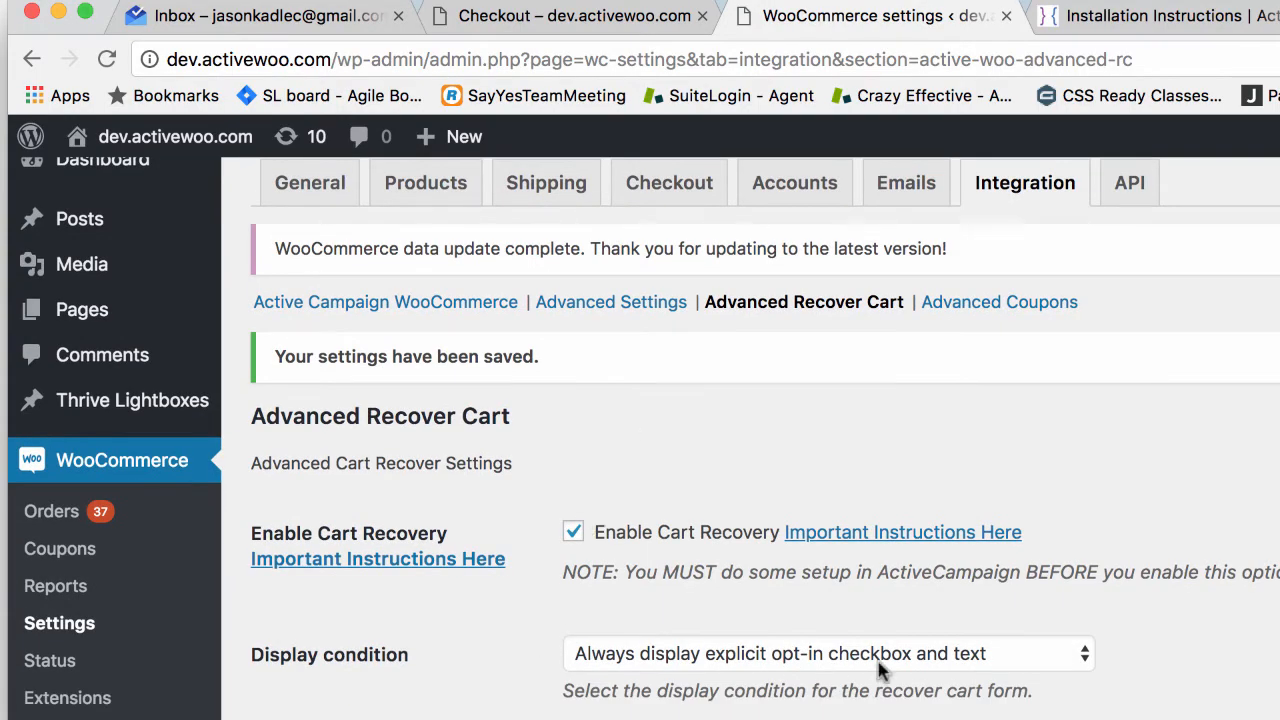
scroll(880, 670, down, 1)
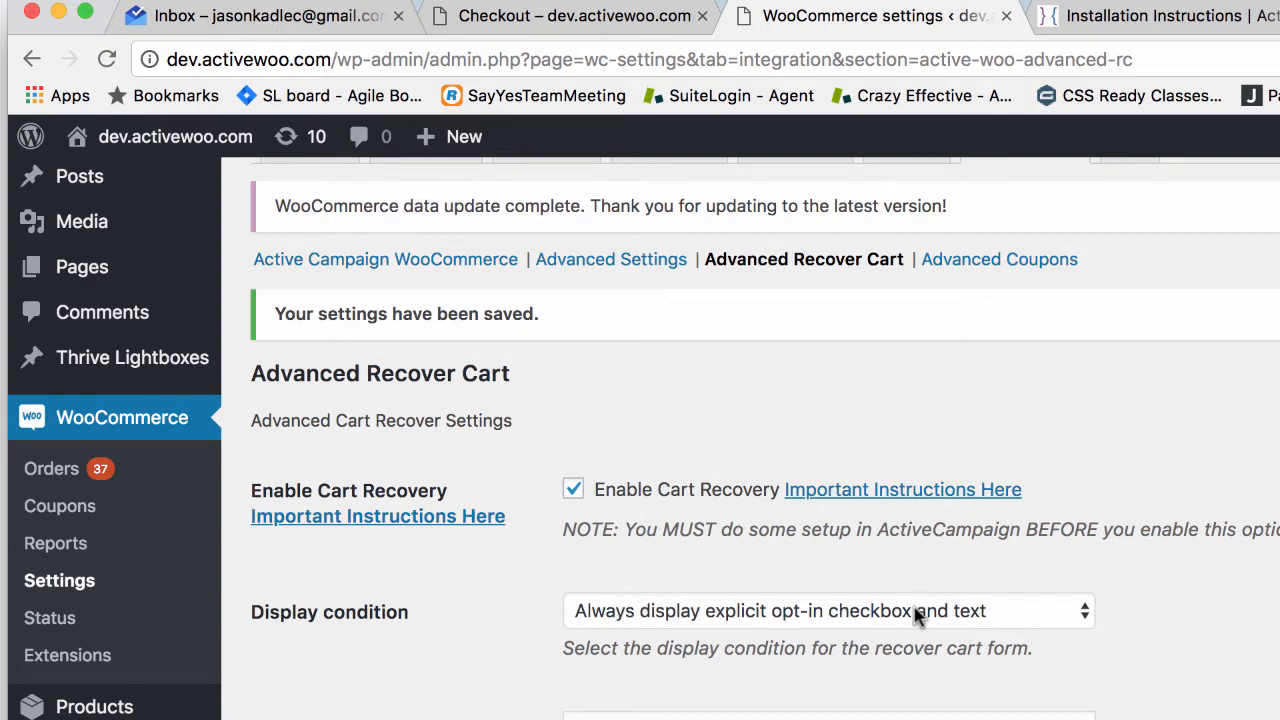
scroll(880, 620, down, 1)
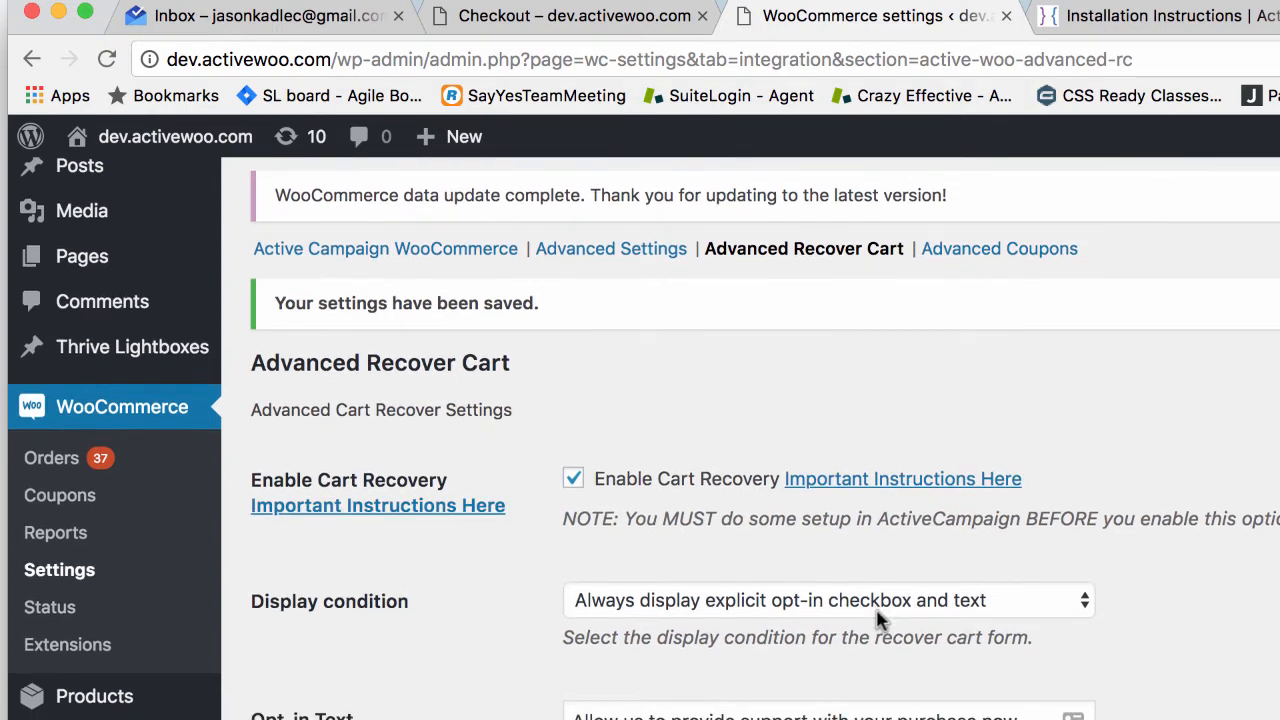
Step: Set the display condition to 'Hide recover cart from EU IP addresses'
click(860, 586)
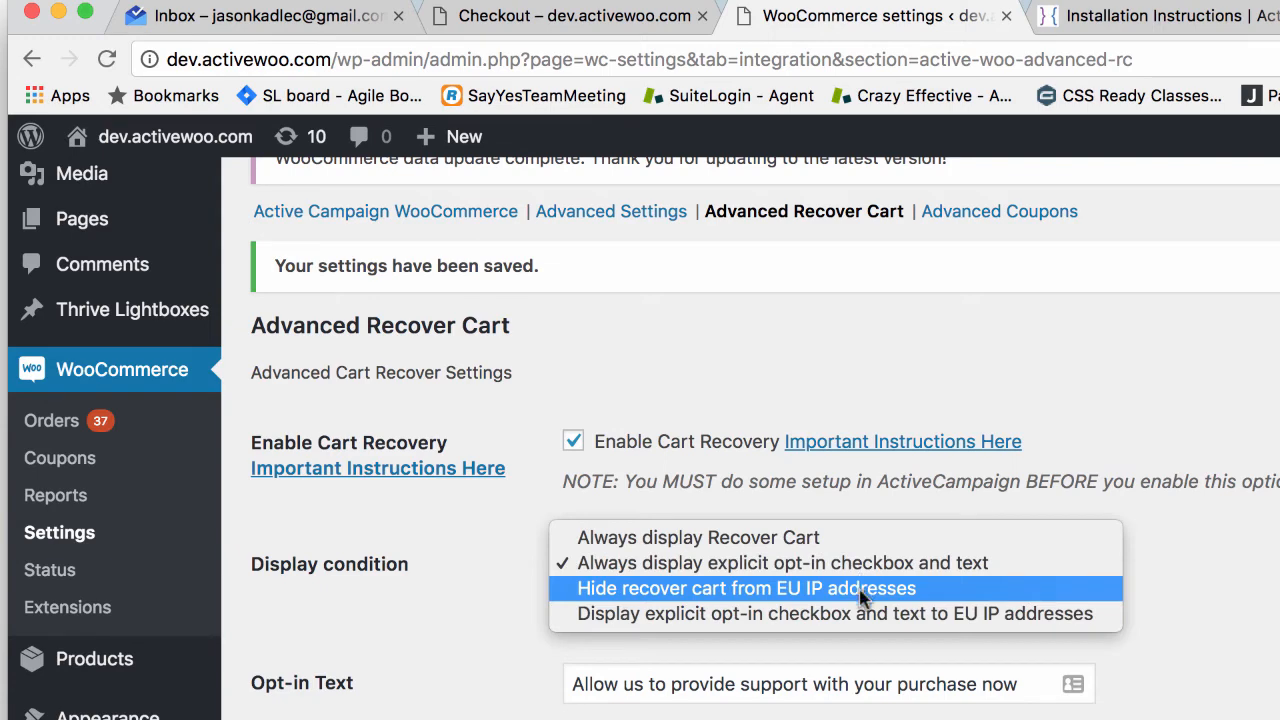
click(860, 590)
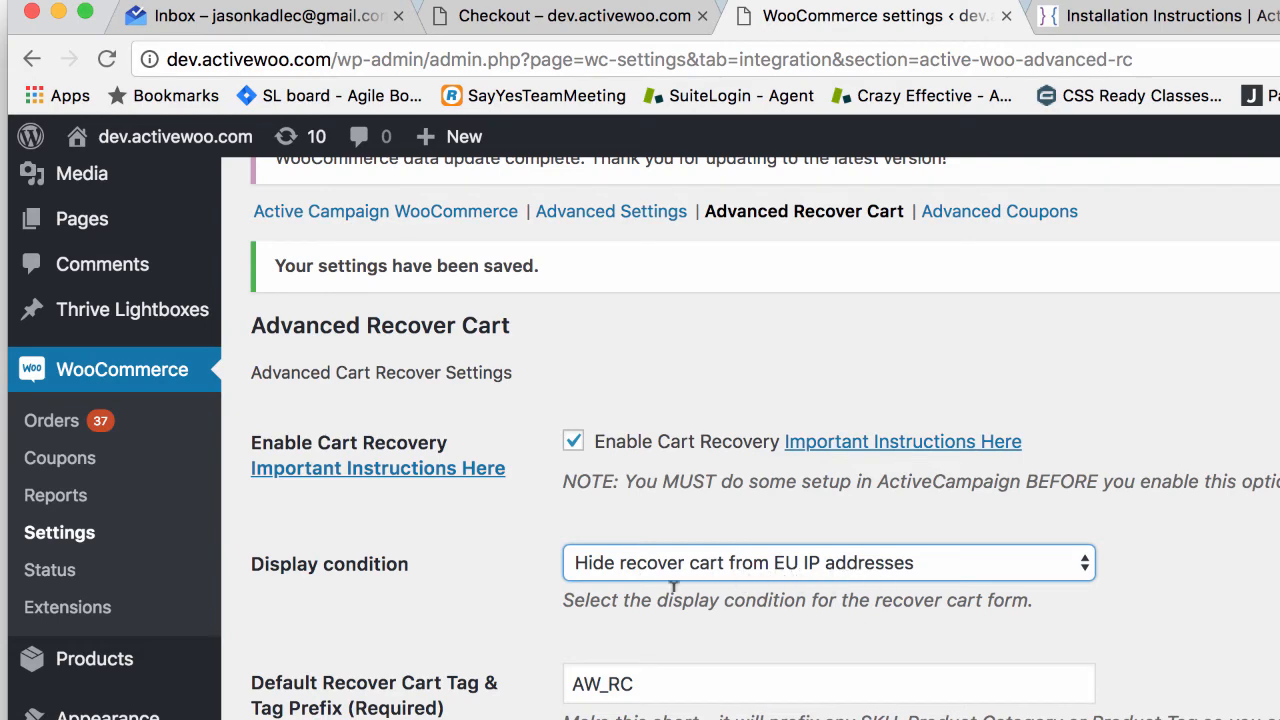
scroll(476, 657, down, 10)
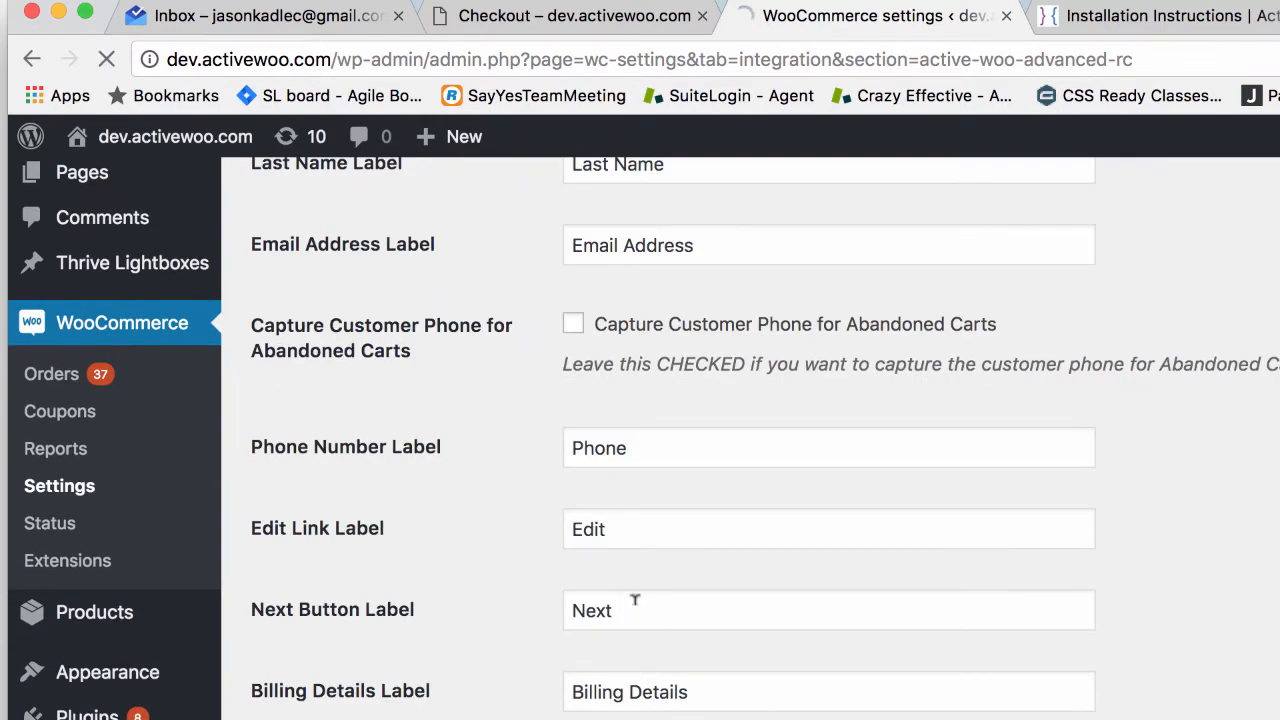
scroll(635, 602, up, 7)
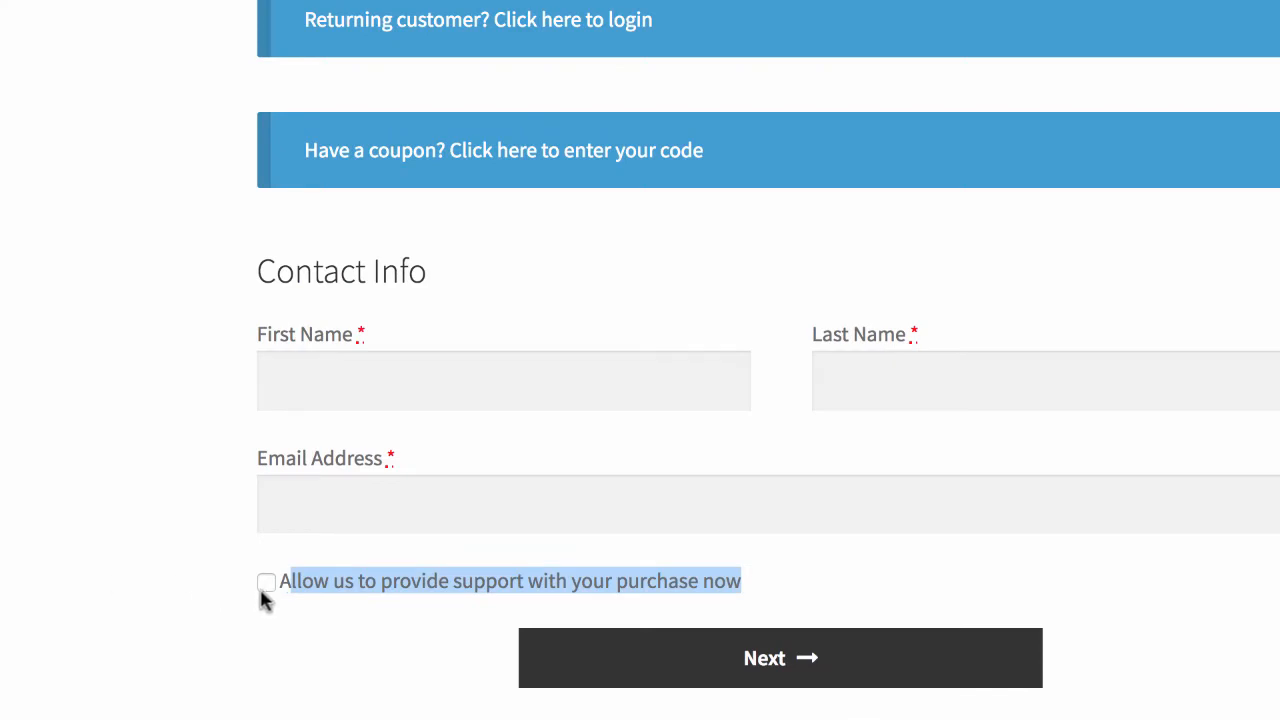
Step: Test the checkout contact form to confirm the opt-in checkbox no longer appears
click(160, 566)
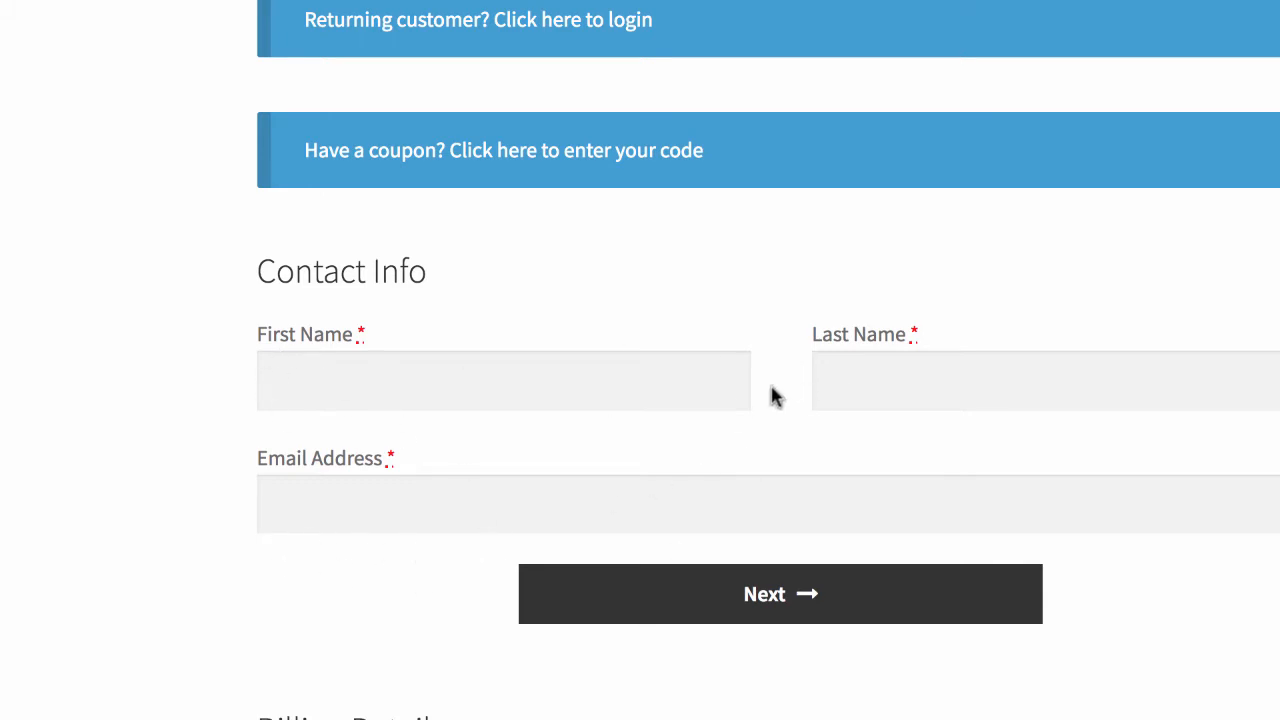
click(456, 391)
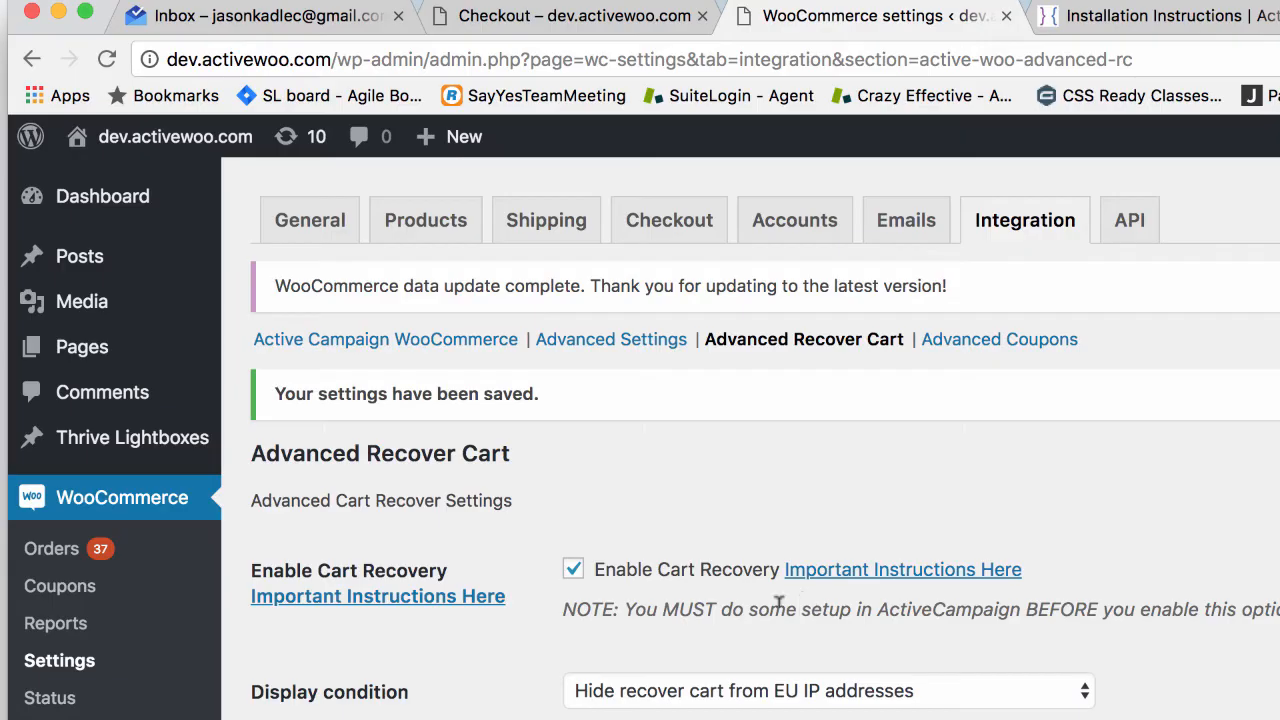
scroll(728, 574, down, 2)
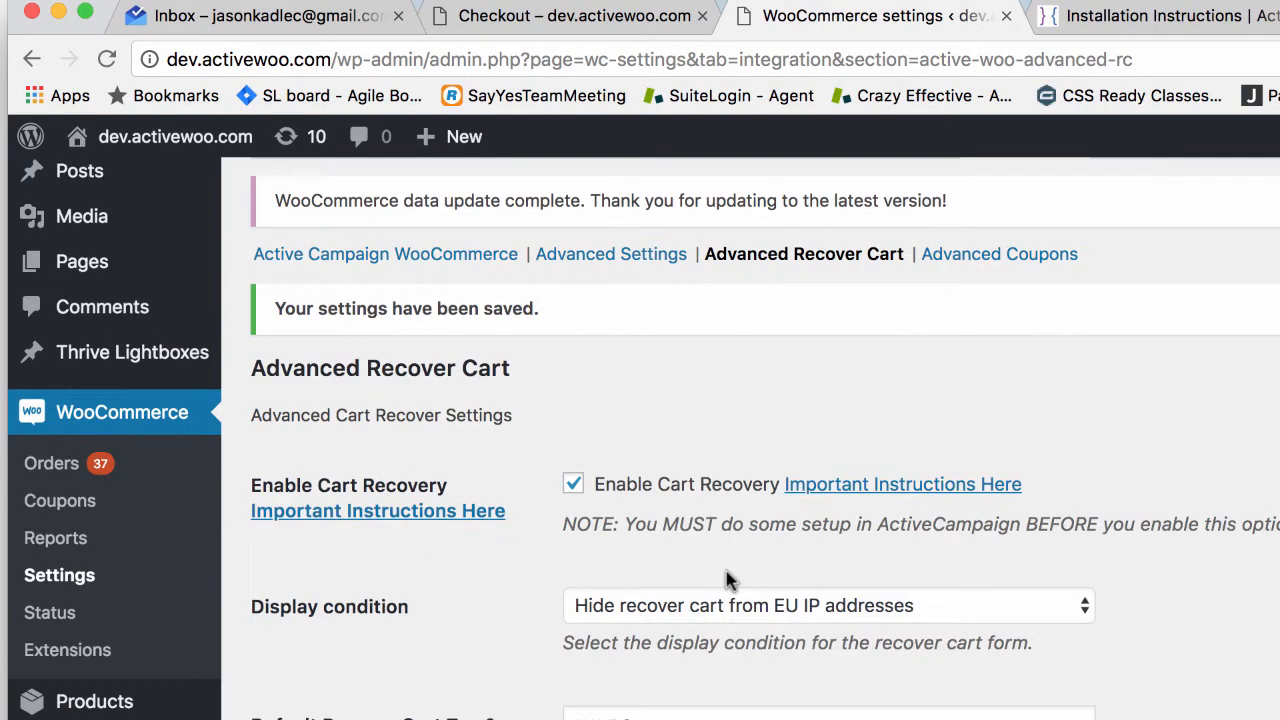
Step: Save the display condition as 'Display explicit opt-in checkbox and text to EU IP addresses'
click(723, 600)
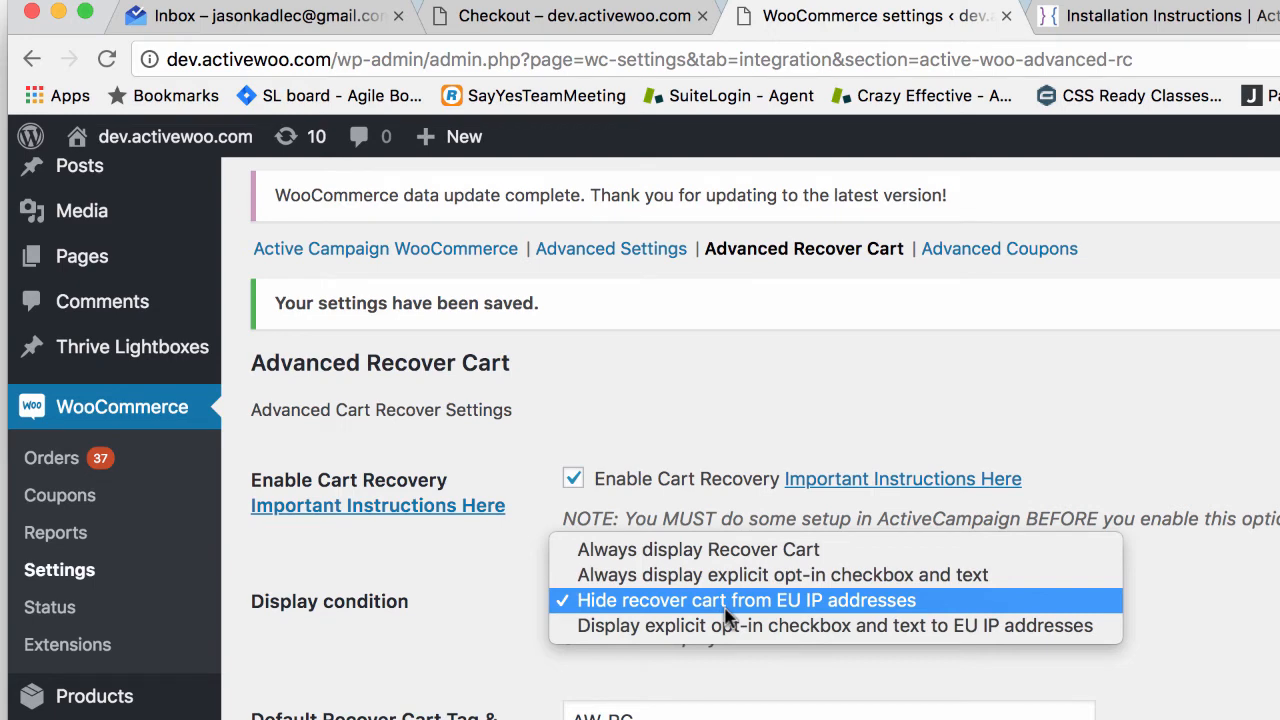
click(728, 627)
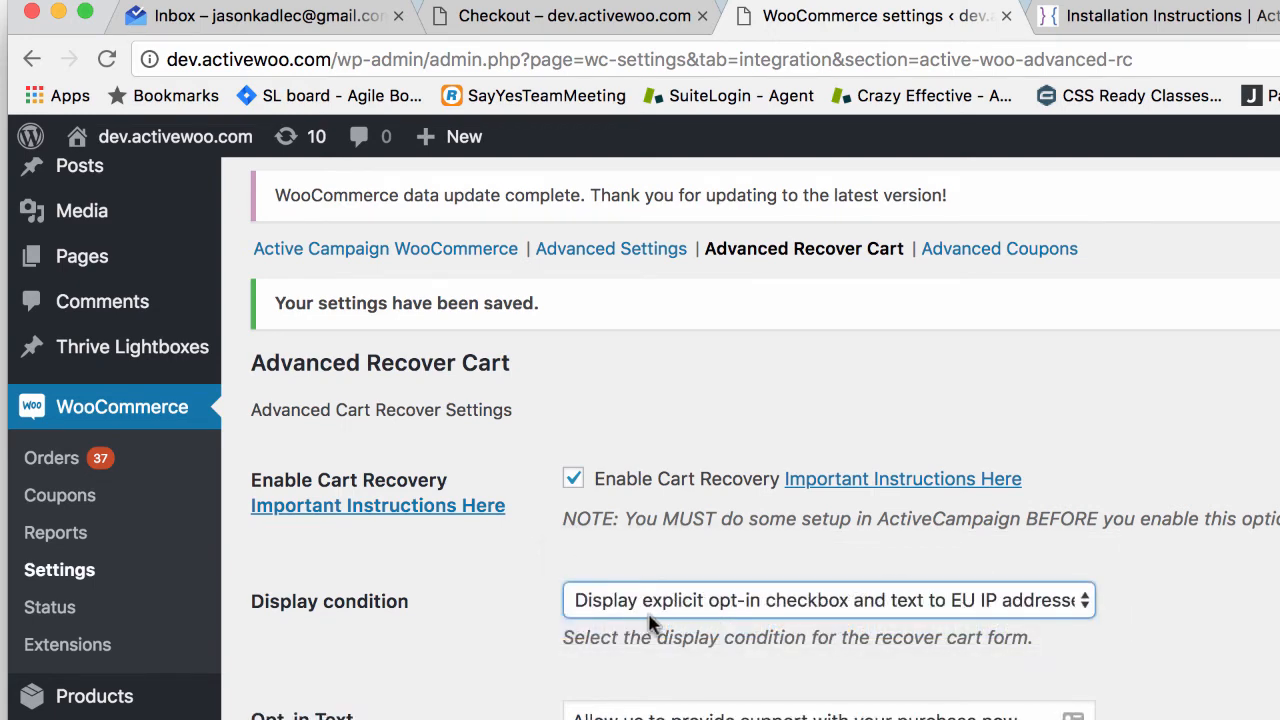
scroll(690, 612, down, 2)
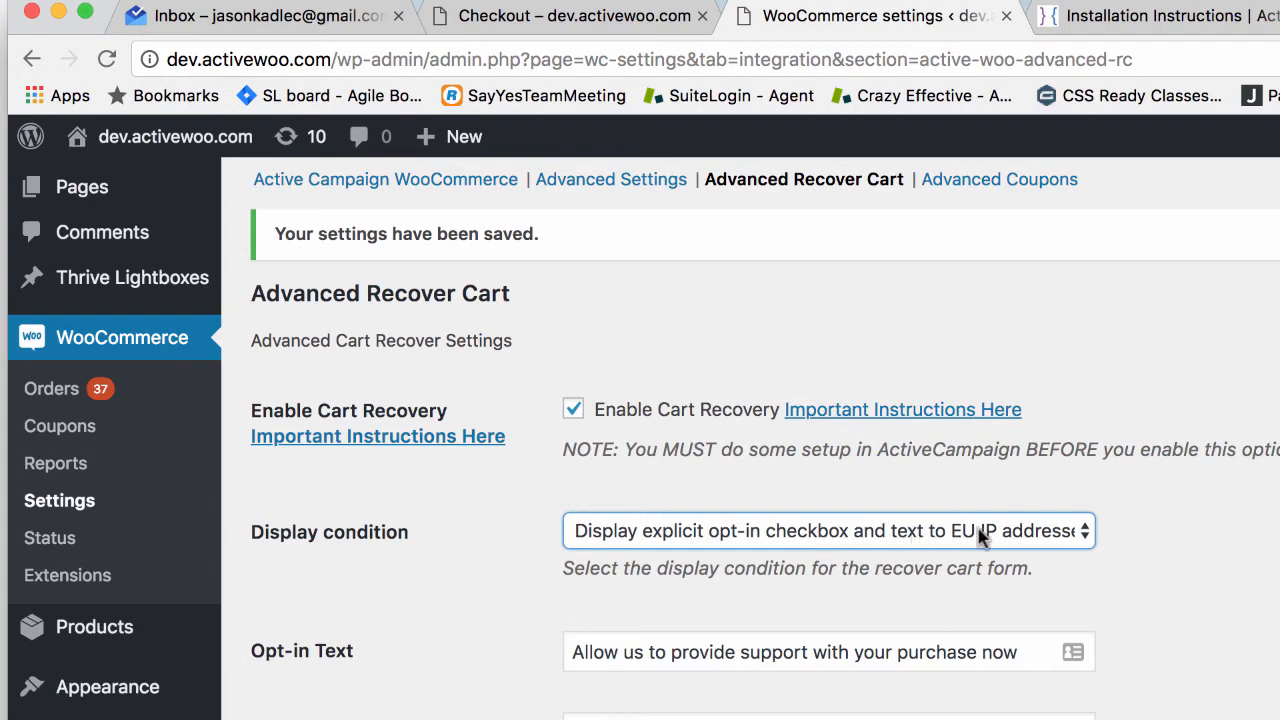
scroll(807, 591, down, 10)
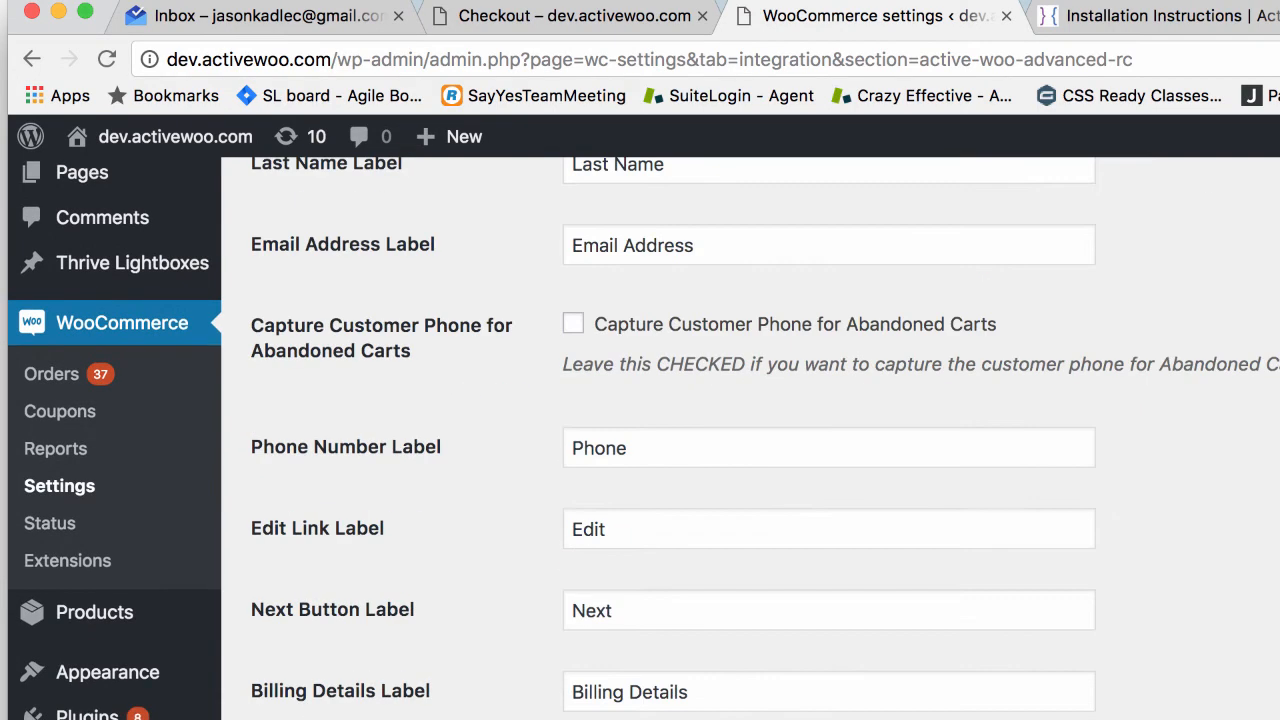
key(super+r)
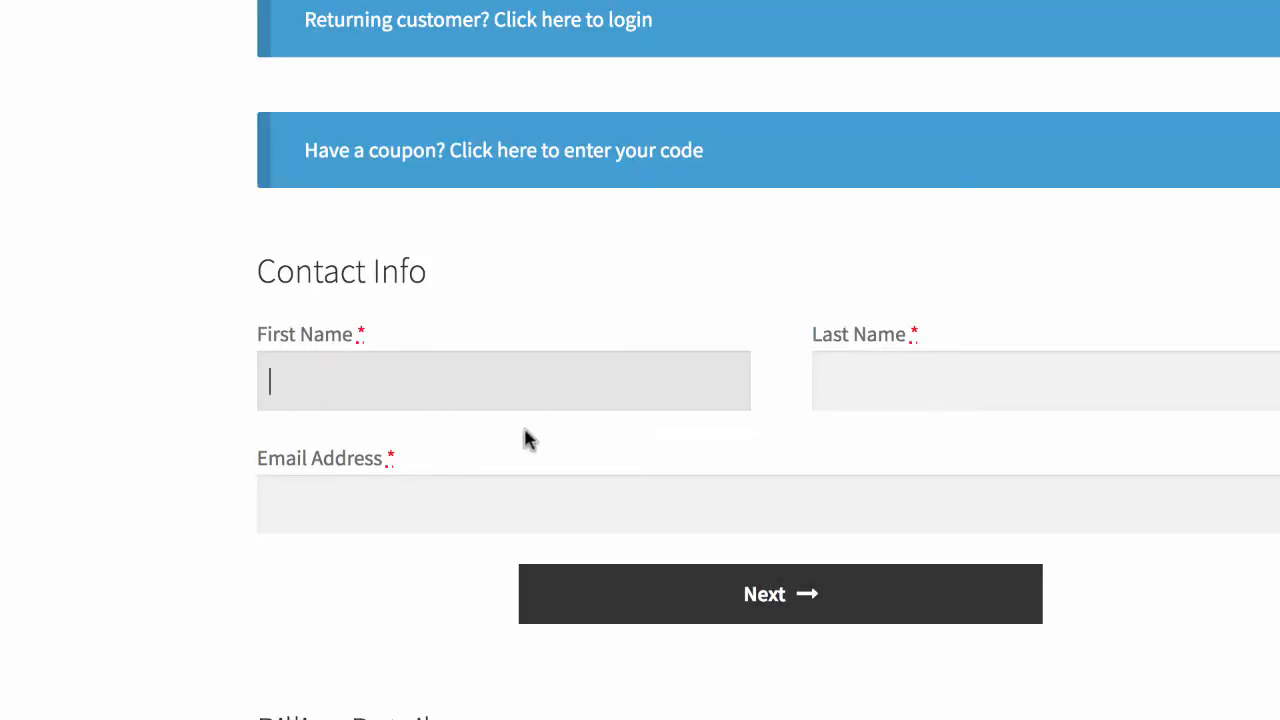
scroll(397, 486, down, 1)
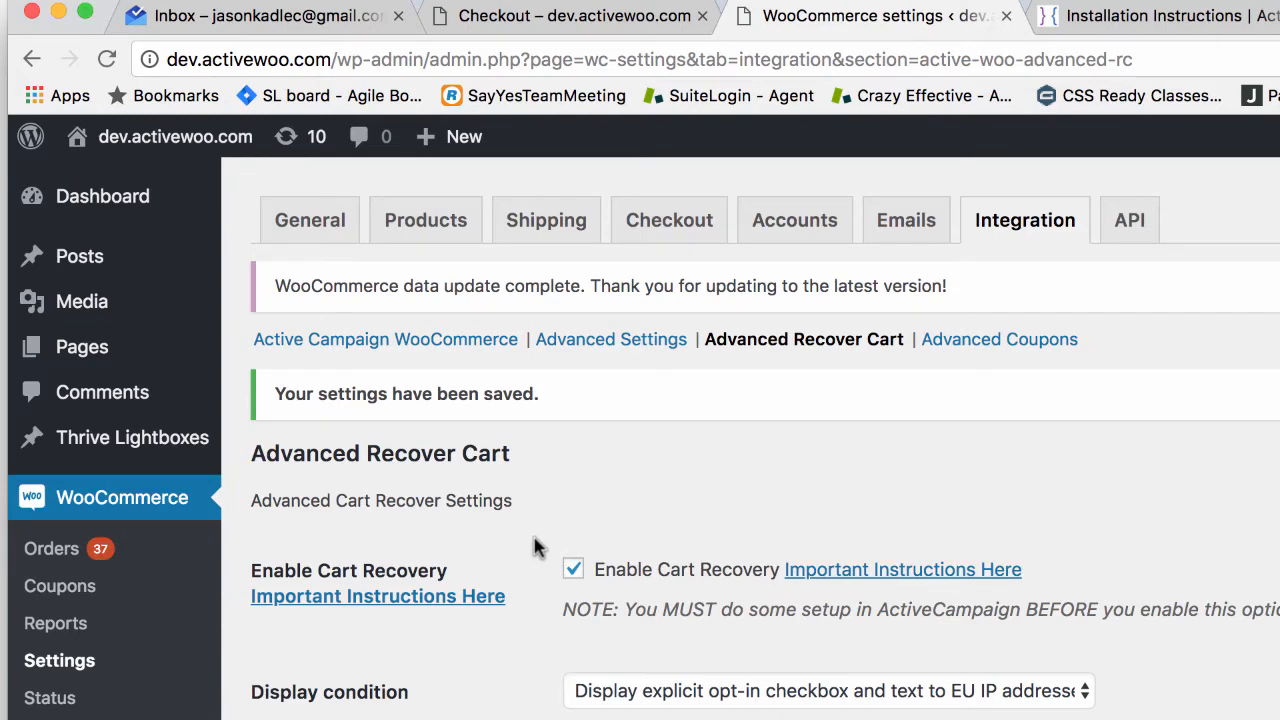
scroll(534, 543, down, 2)
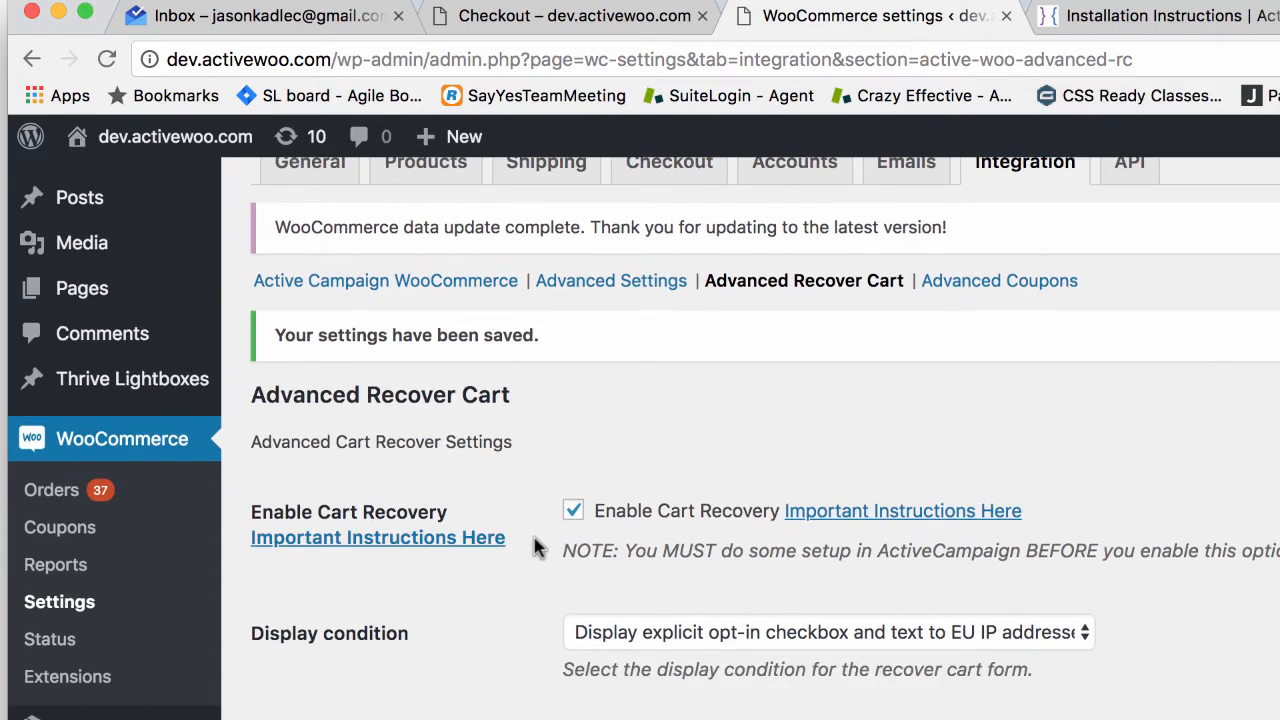
scroll(534, 543, down, 1)
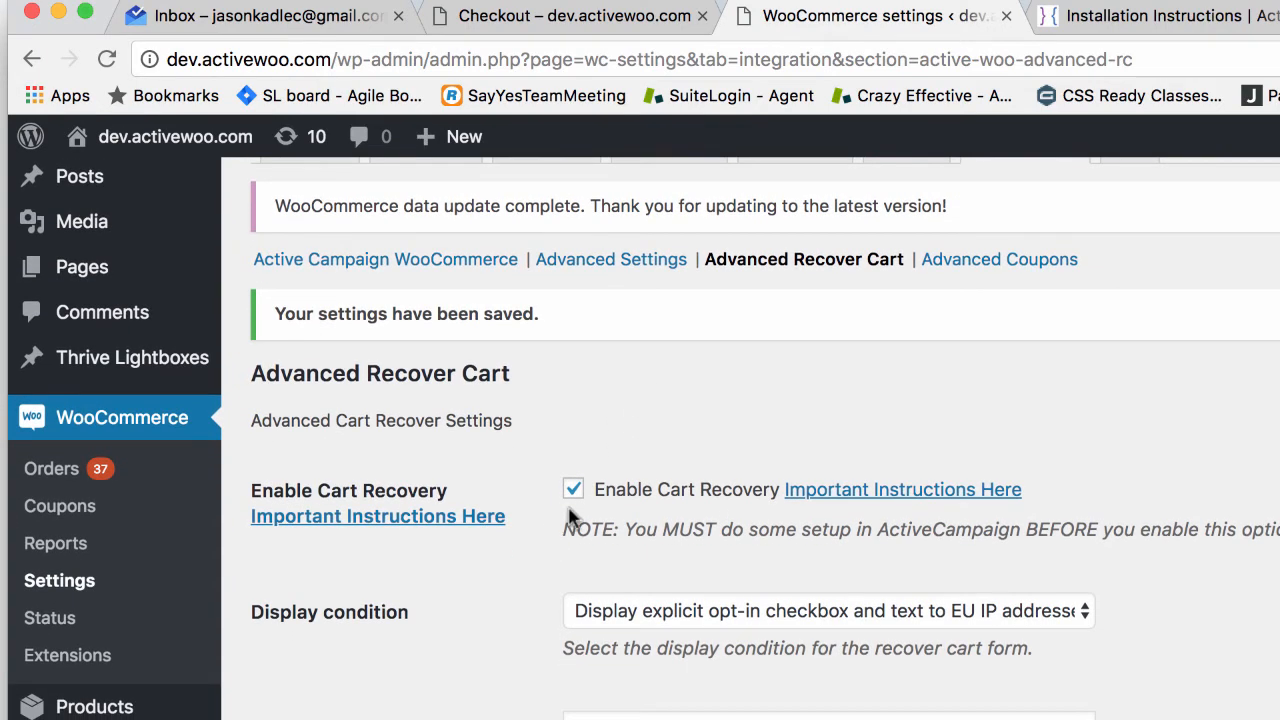
scroll(536, 638, down, 2)
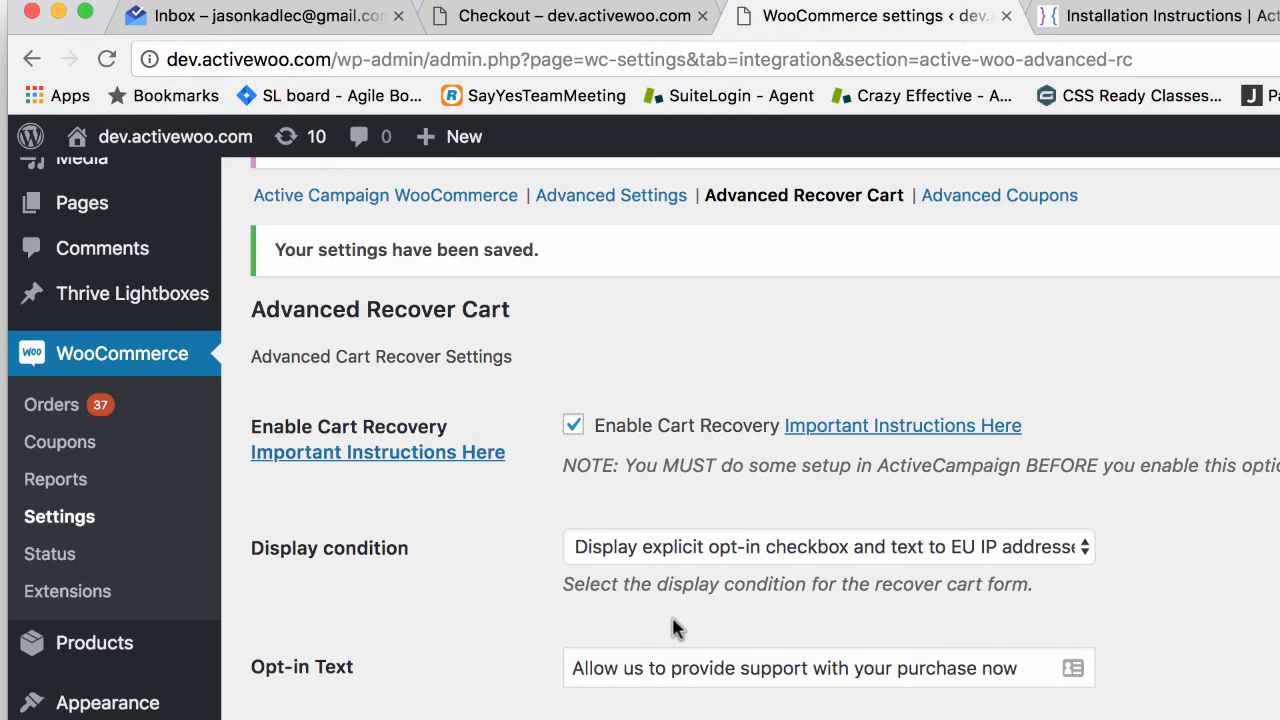
Step: Switch to the ActiveWoo Installation Instructions page and select its web address
key(ctrl+Tab)
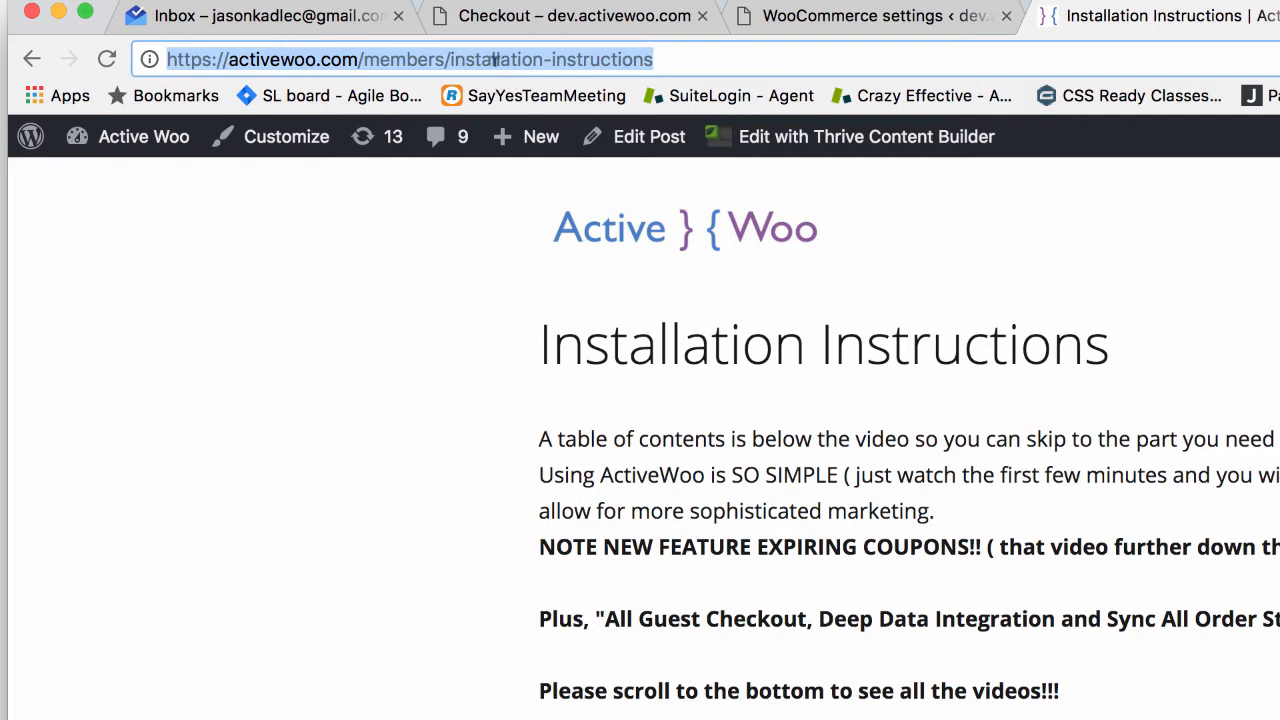
click(405, 59)
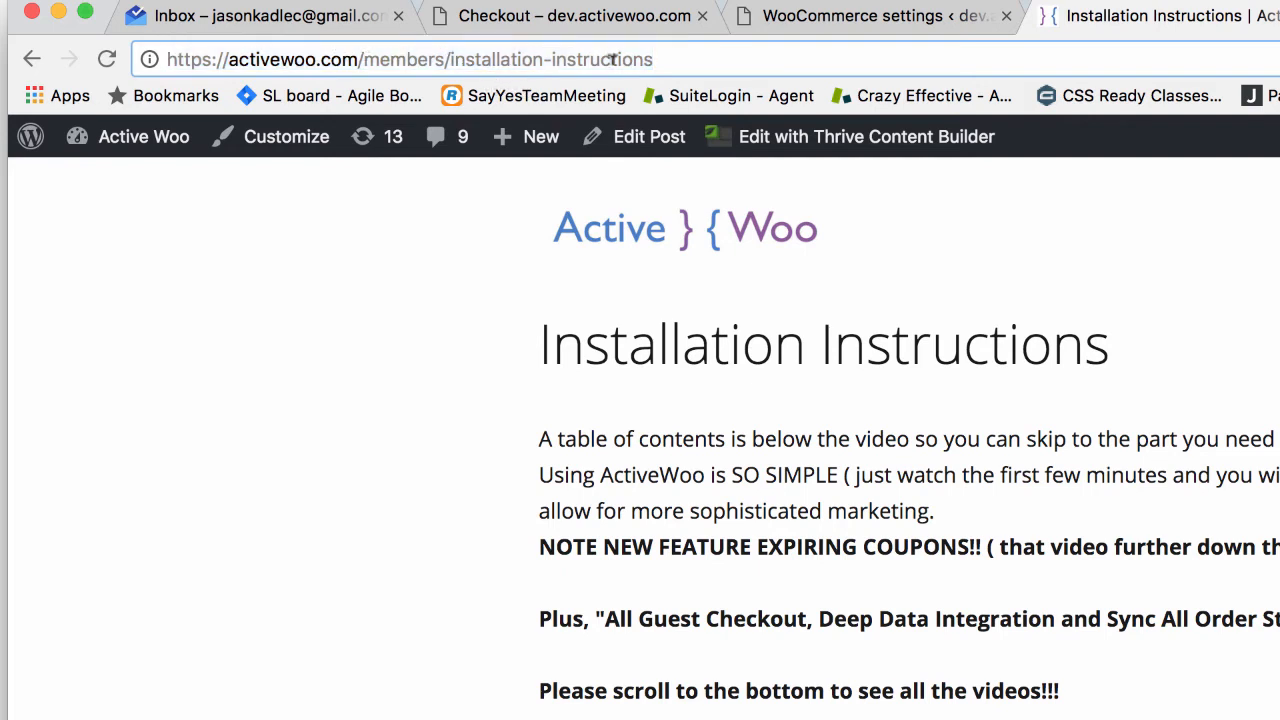
key(super+a)
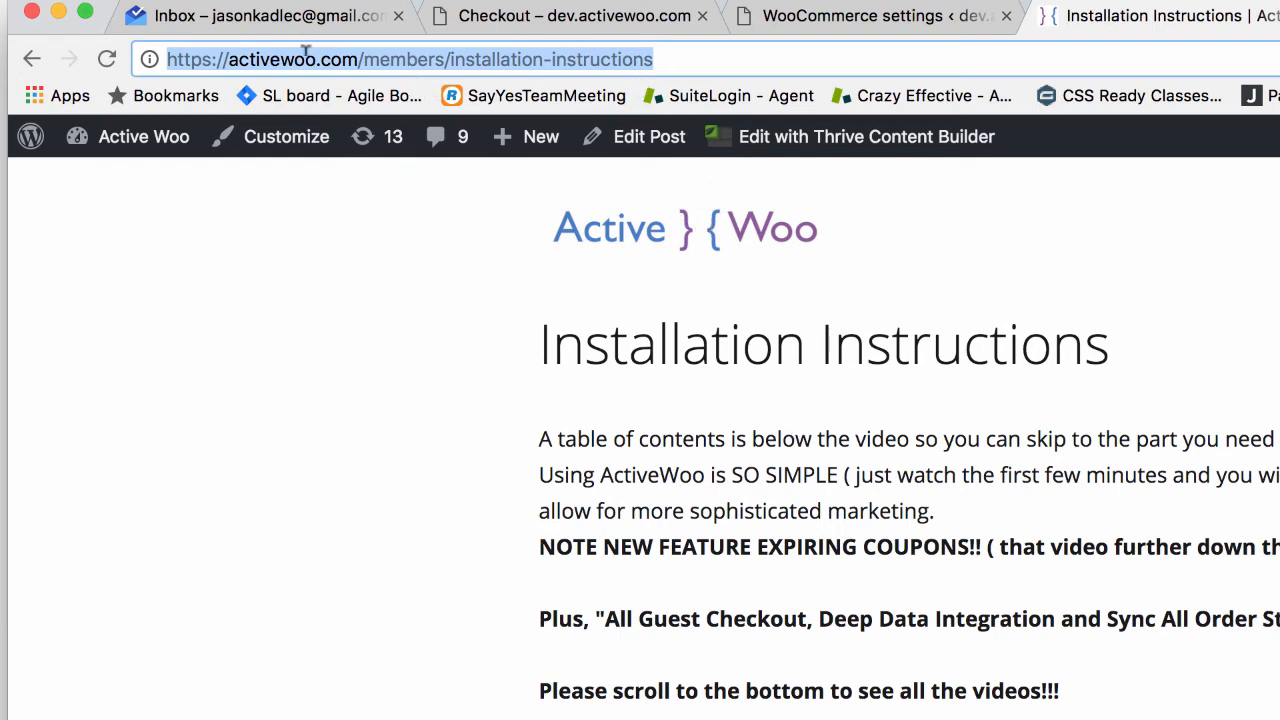
click(376, 59)
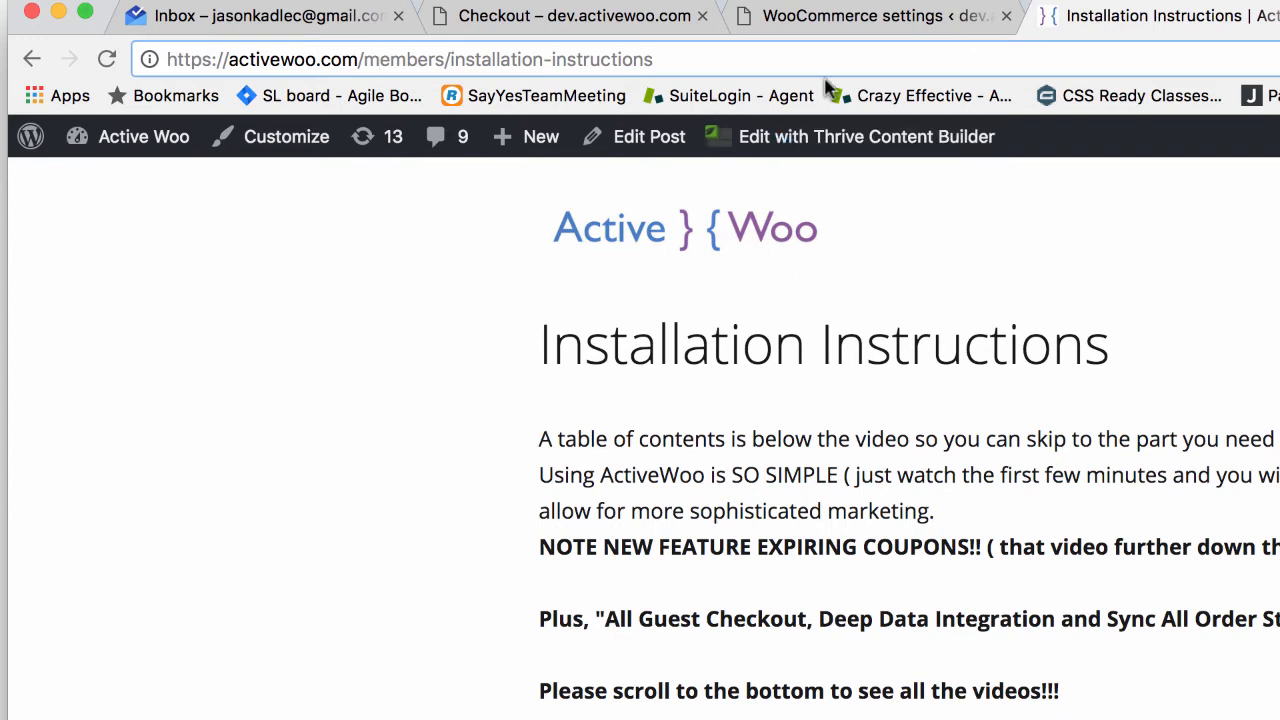
Step: Open ActiveWoo Advanced Settings and tick Enable Newsletter Subscribe Checkbox
click(857, 27)
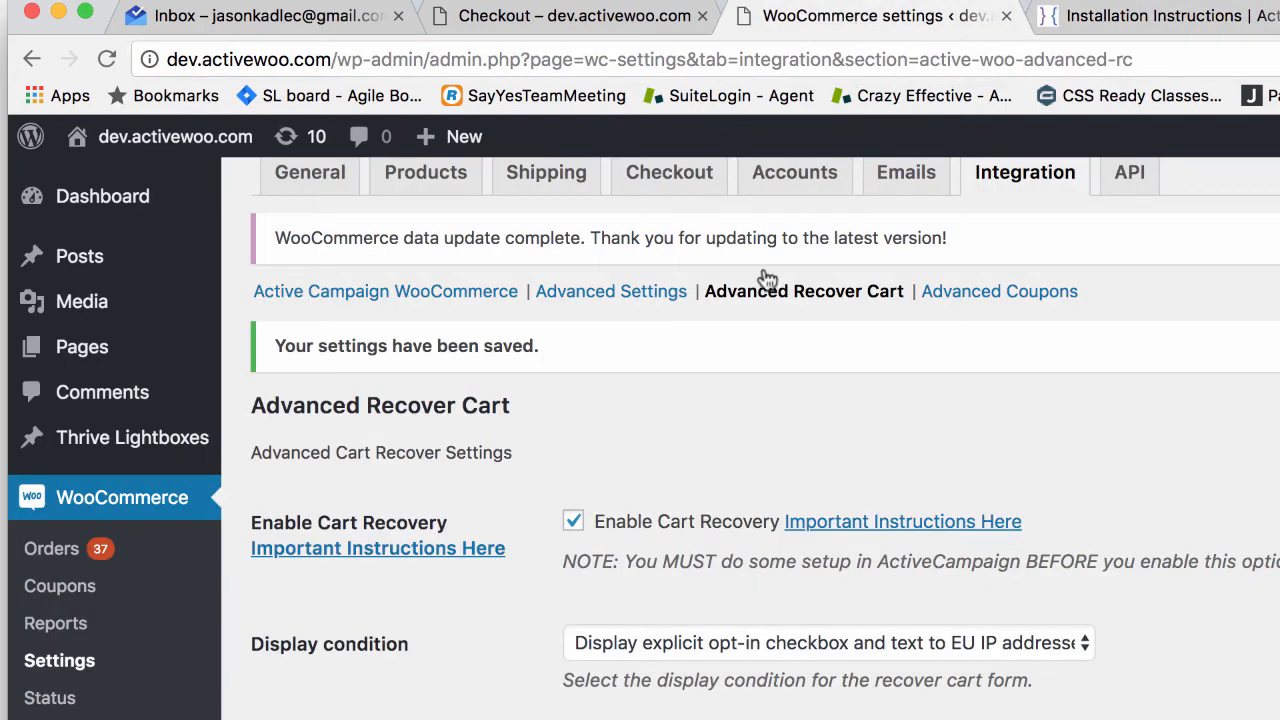
click(627, 300)
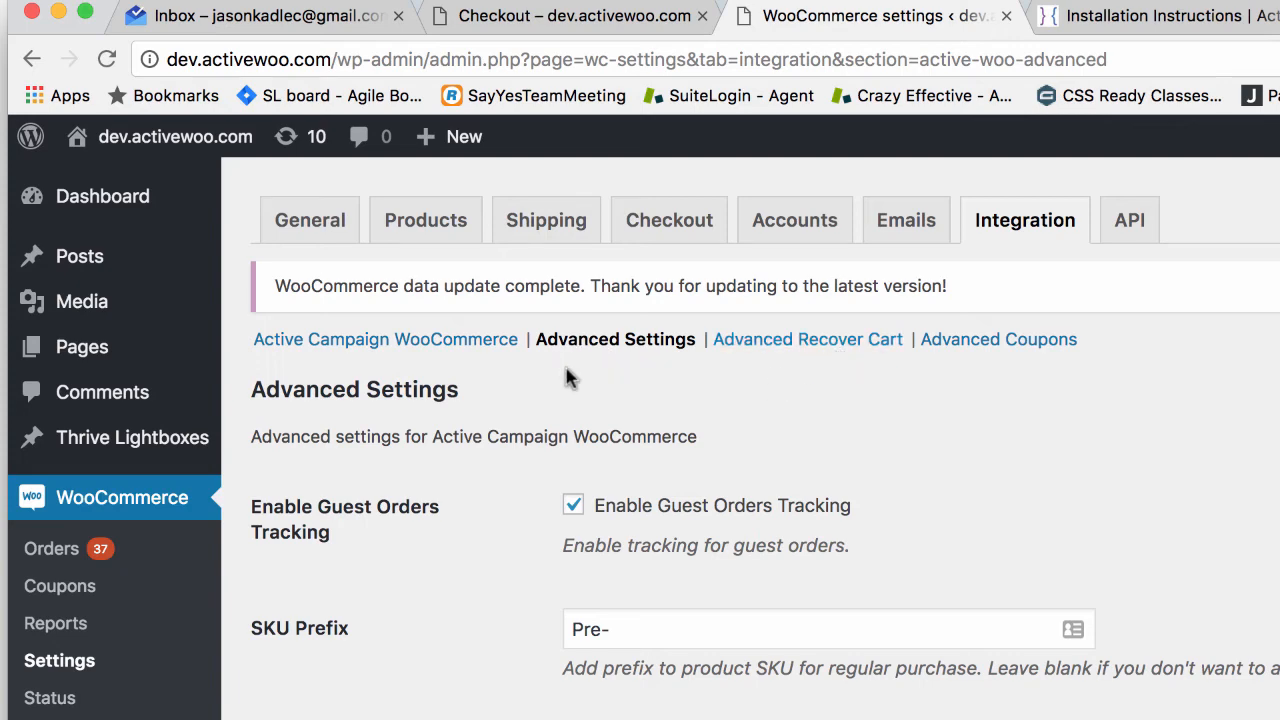
scroll(610, 540, down, 5)
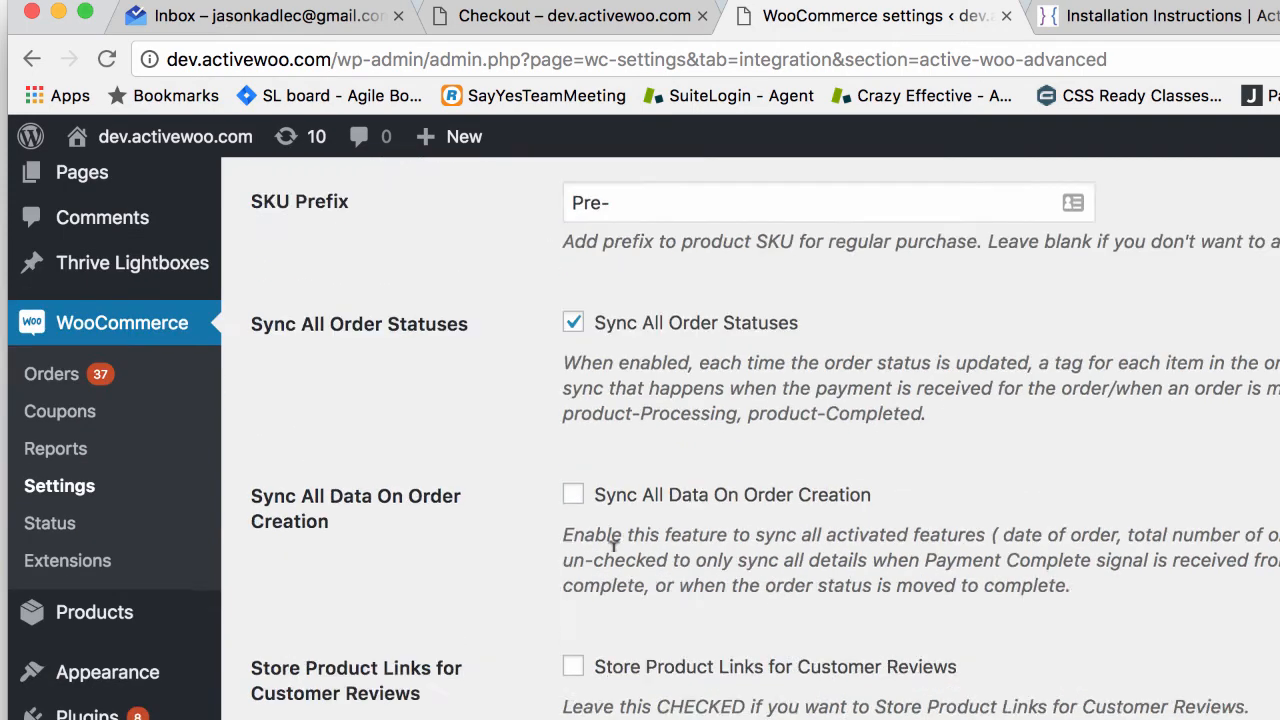
scroll(615, 550, down, 5)
scroll(614, 558, up, 3)
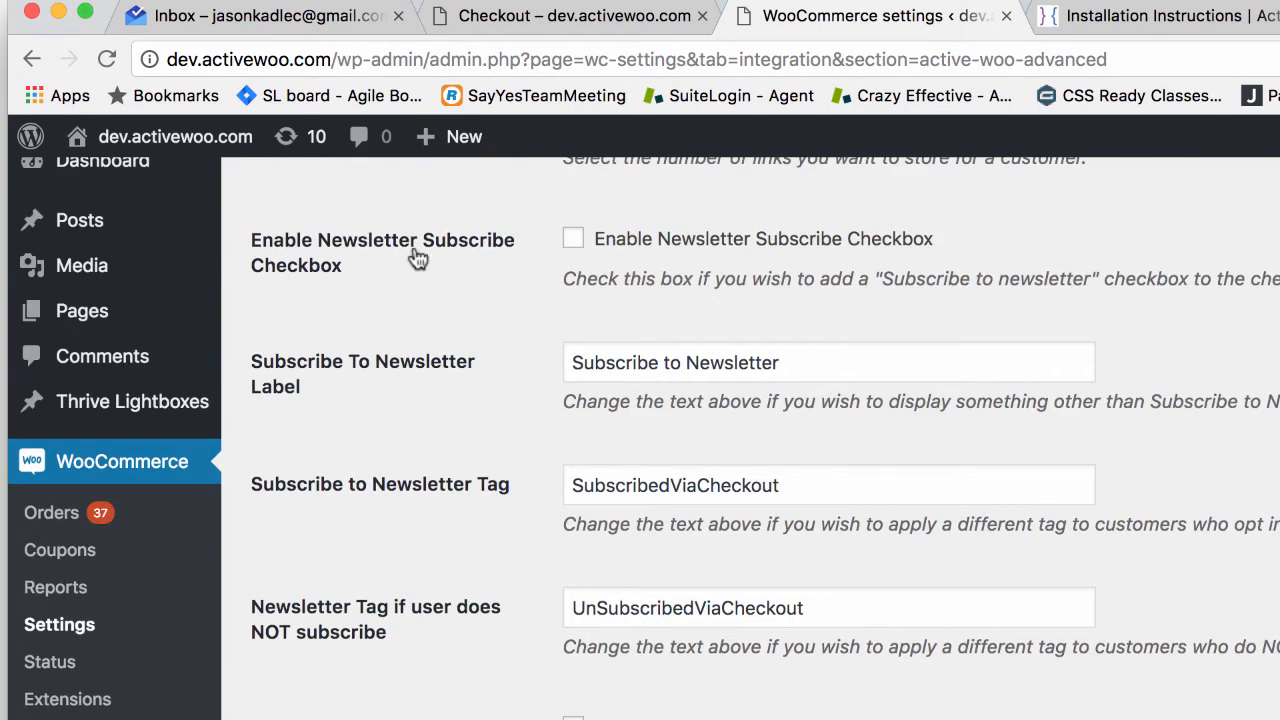
click(573, 238)
scroll(774, 460, down, 3)
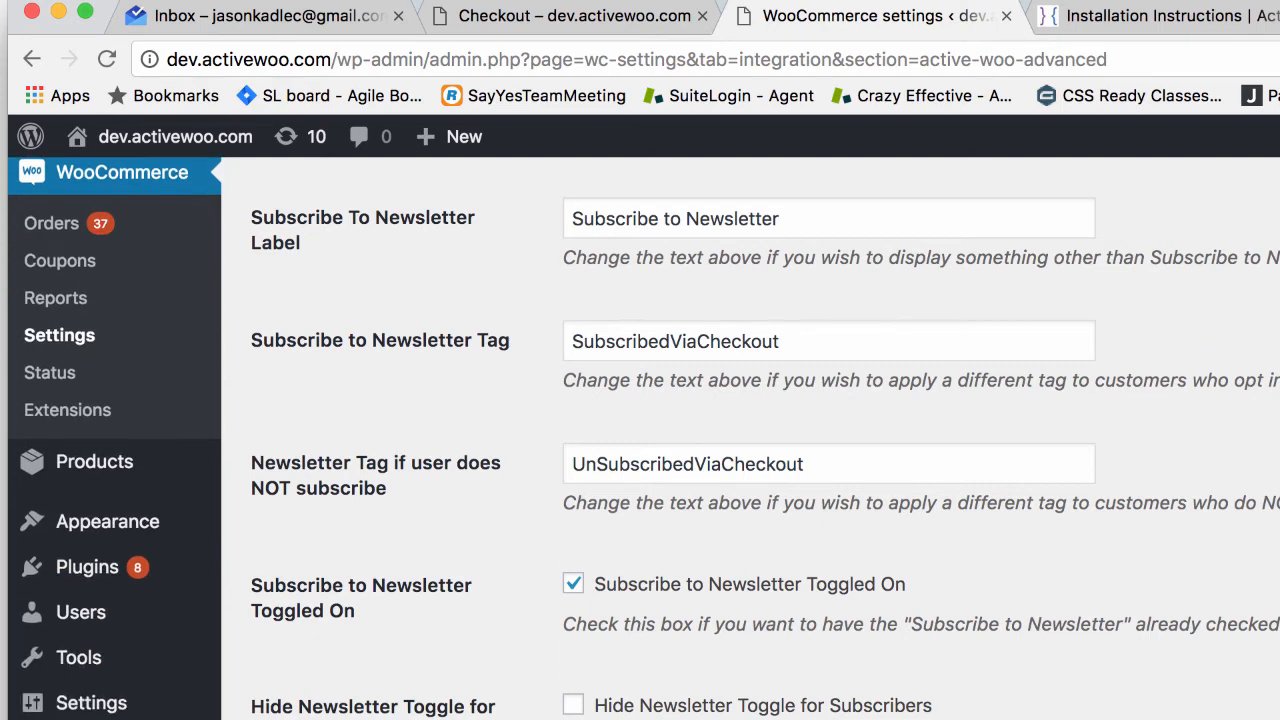
scroll(568, 612, down, 3)
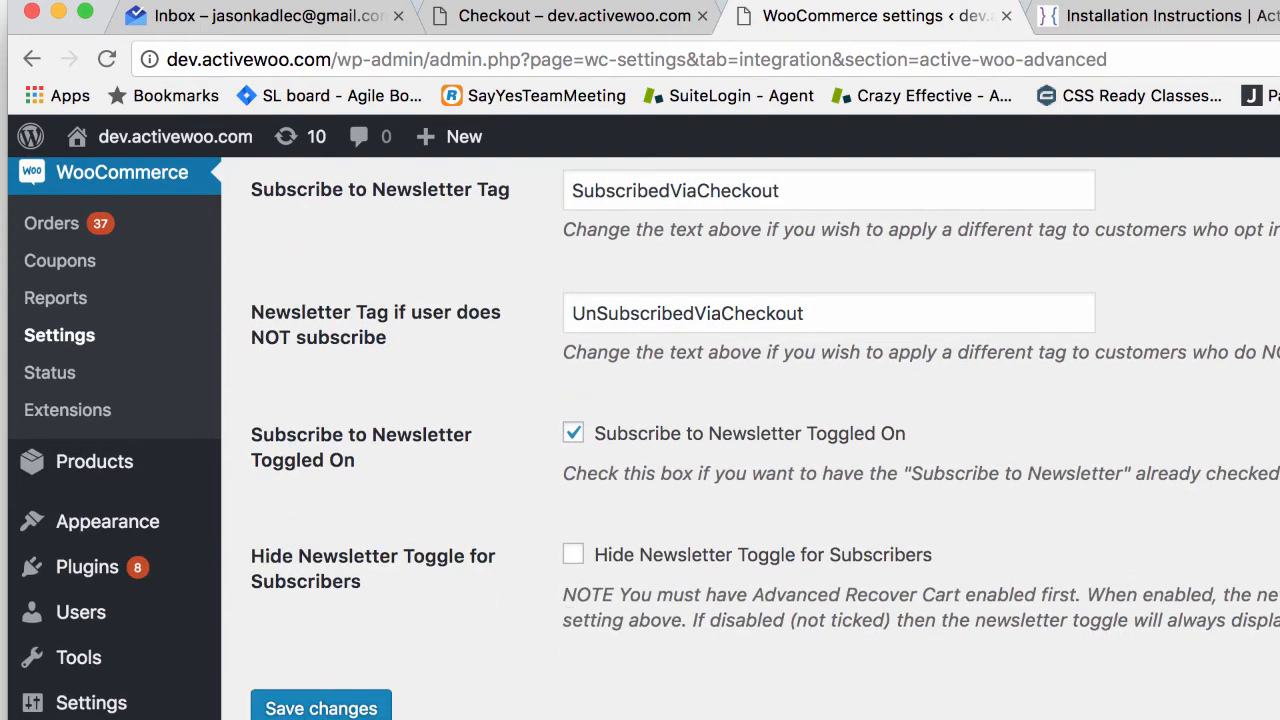
scroll(516, 632, down, 2)
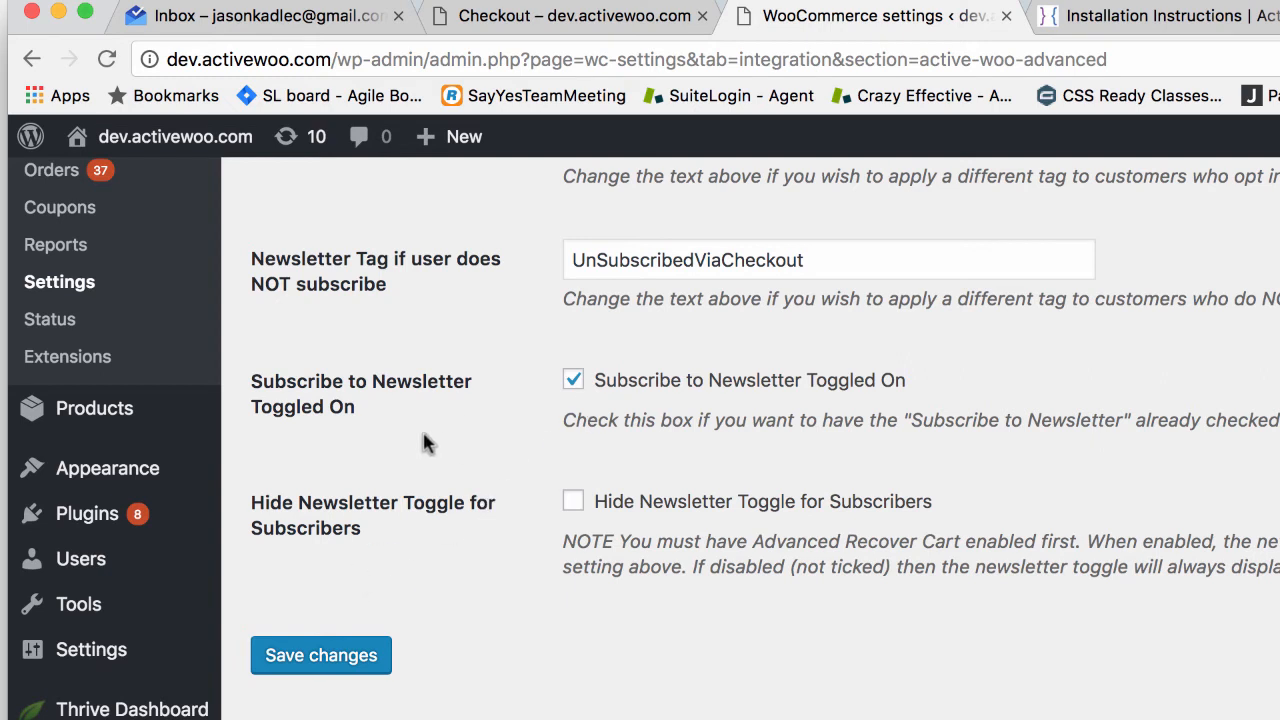
Step: Save the newsletter settings and check the Subscribe to Newsletter label at checkout
click(365, 655)
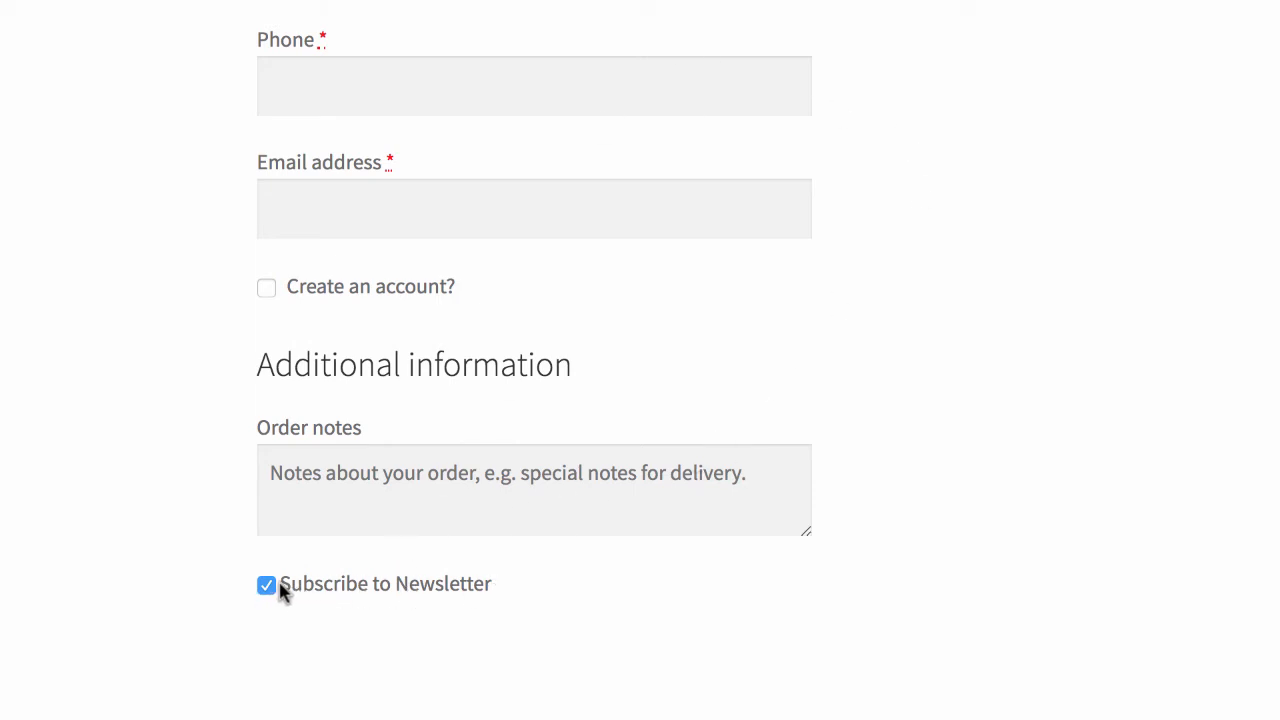
drag(280, 591, 530, 592)
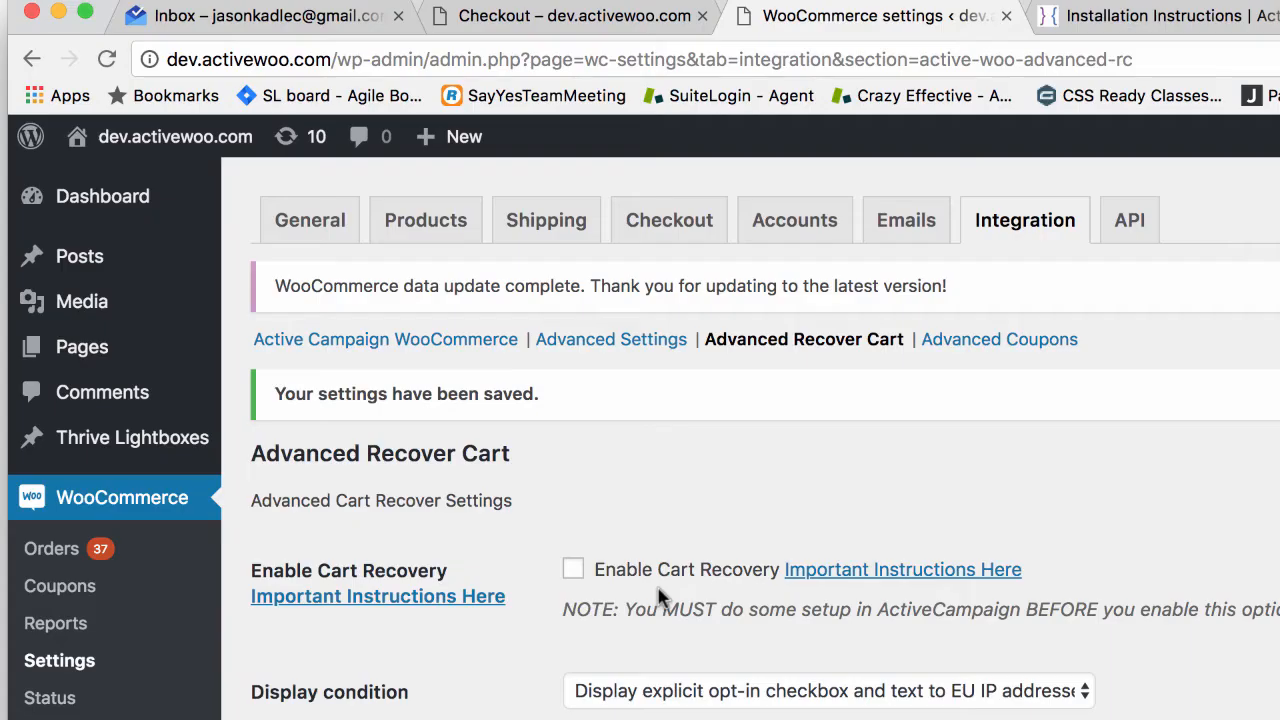
scroll(657, 566, down, 15)
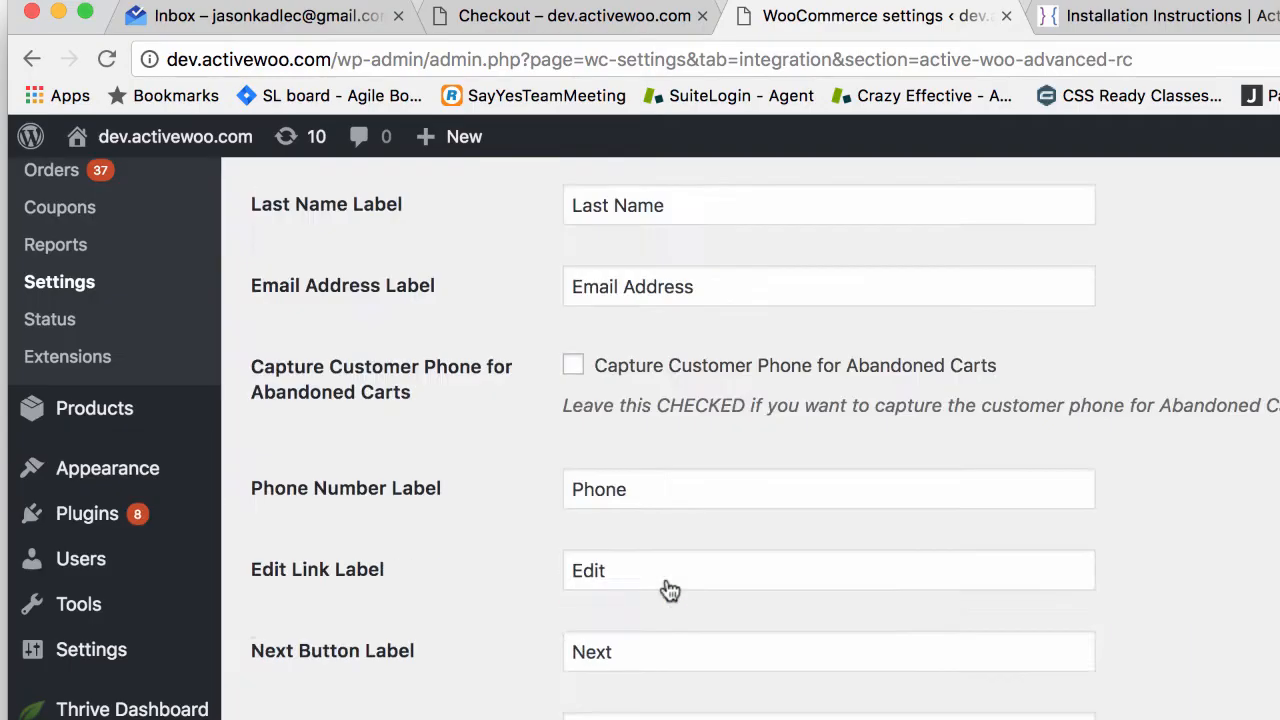
scroll(663, 560, up, 7)
scroll(670, 430, up, 10)
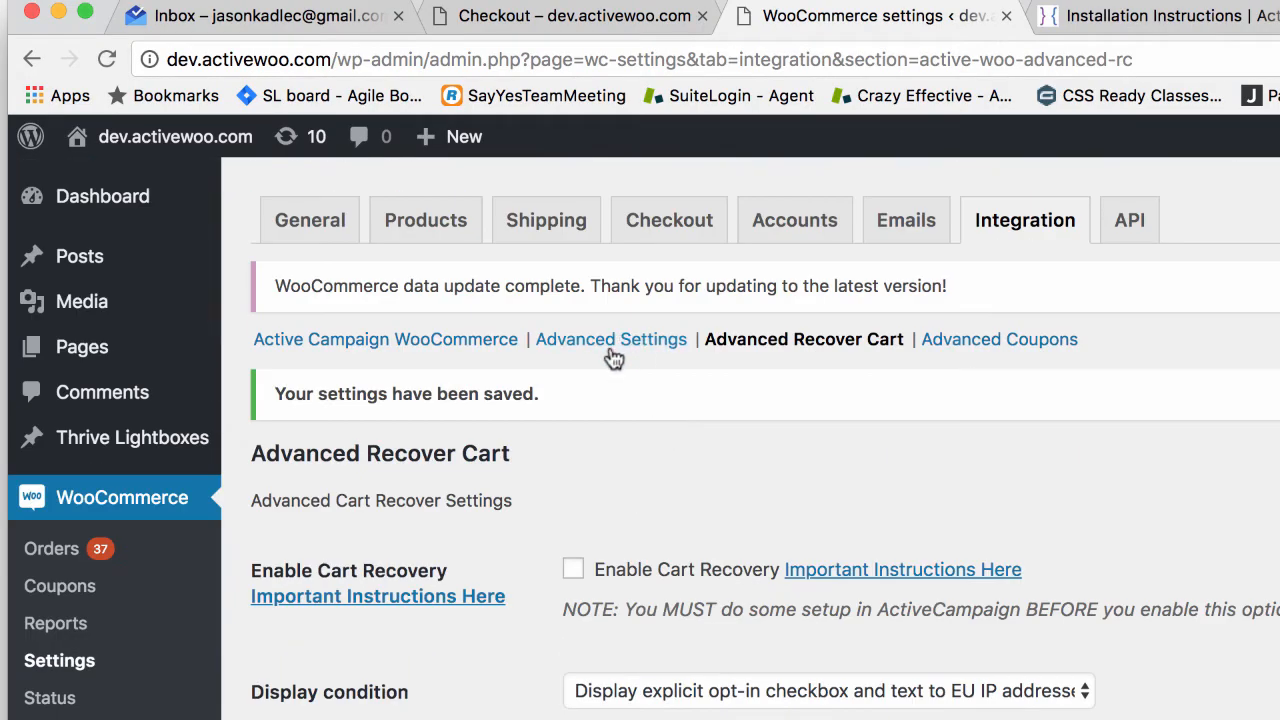
Step: Revisit the ActiveWoo Advanced Settings, then go to the Installation Instructions page
click(612, 342)
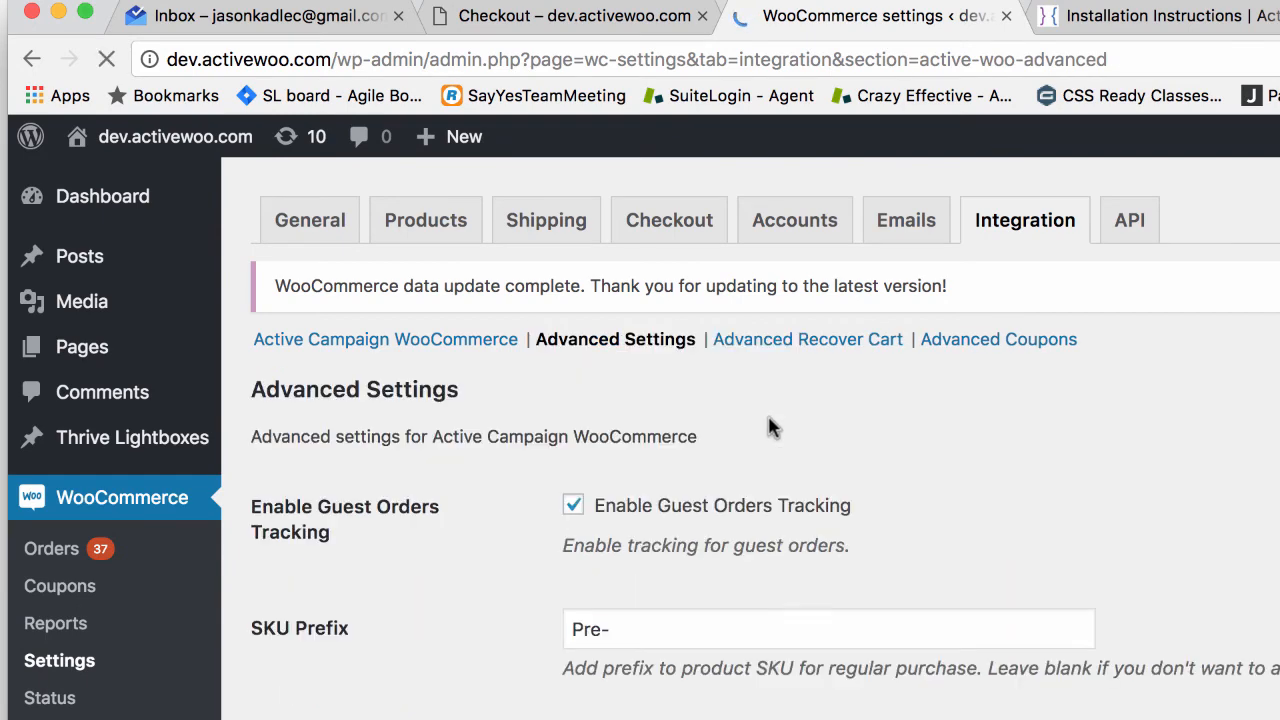
scroll(770, 427, down, 5)
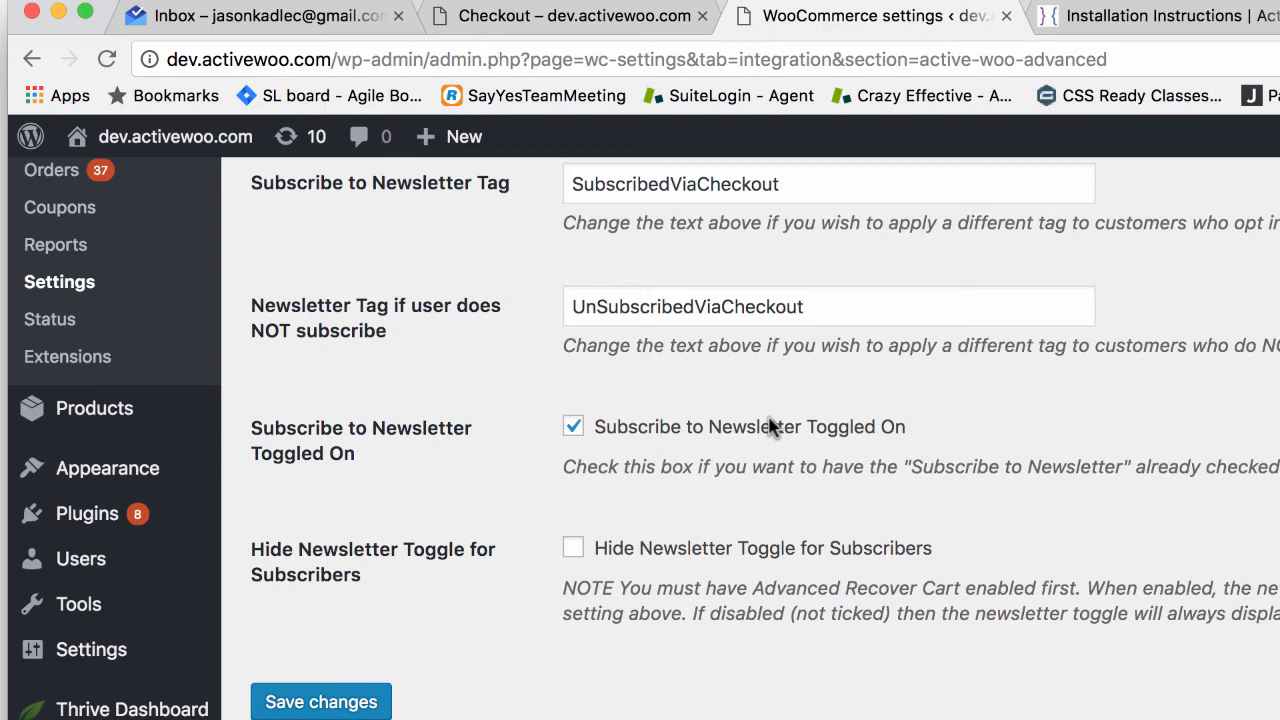
scroll(770, 427, up, 3)
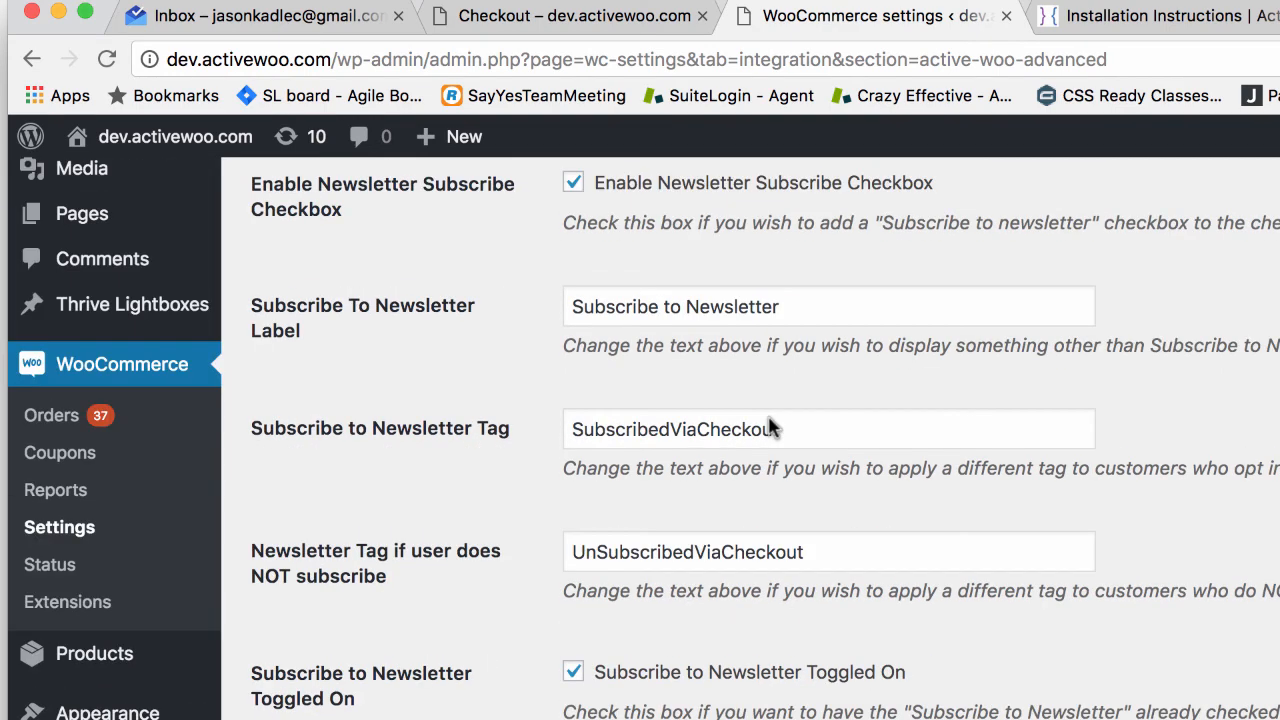
click(1168, 15)
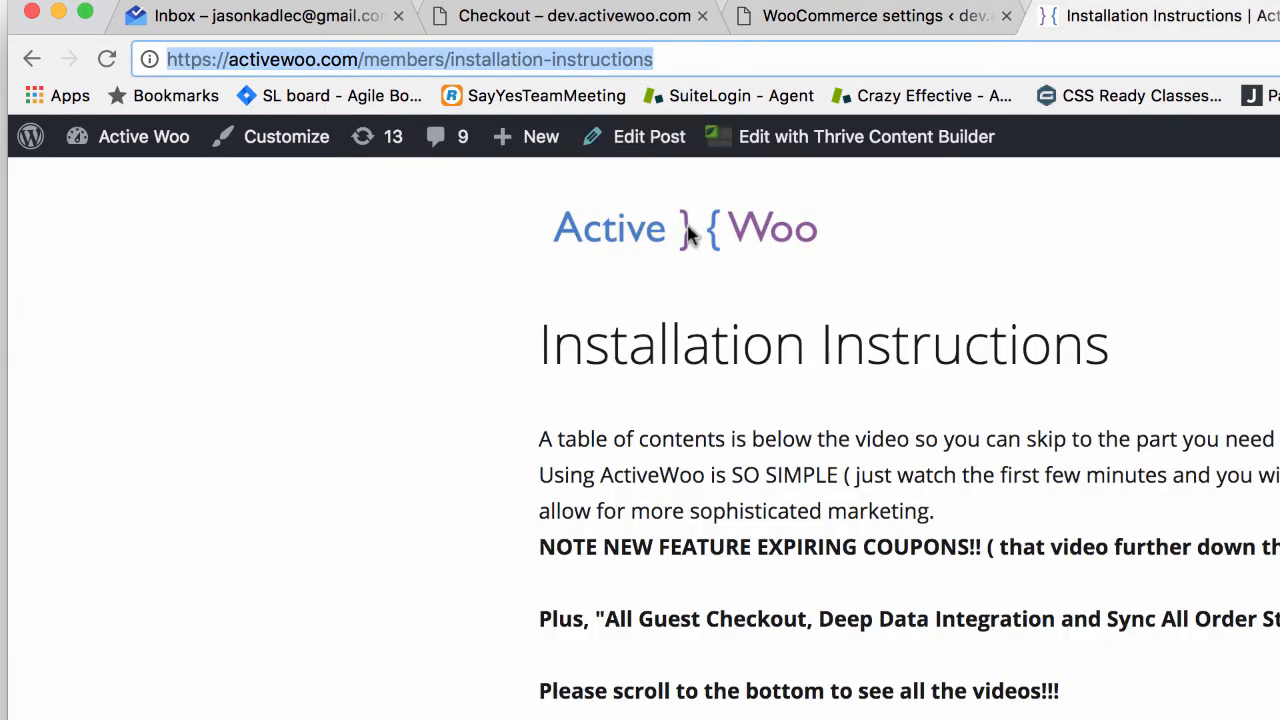
Step: Highlight the expiring coupons feature note, then switch back to the WooCommerce settings tab
scroll(829, 410, down, 1)
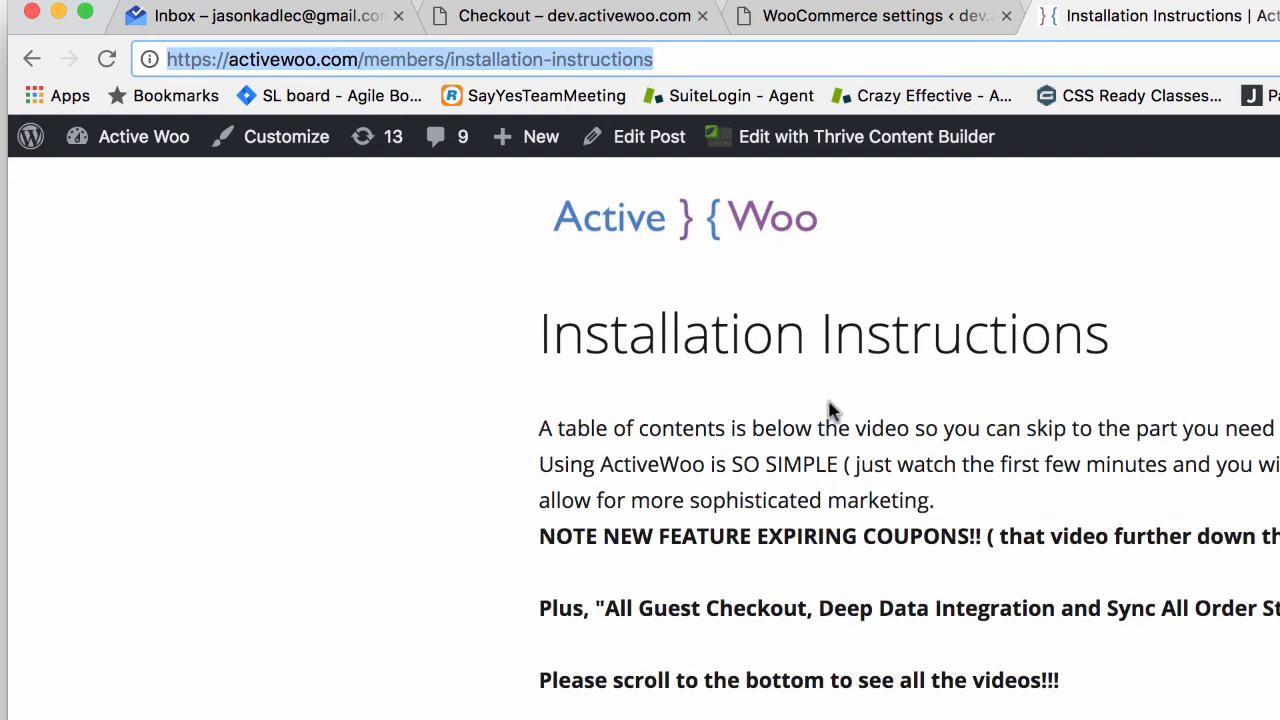
drag(631, 536, 986, 538)
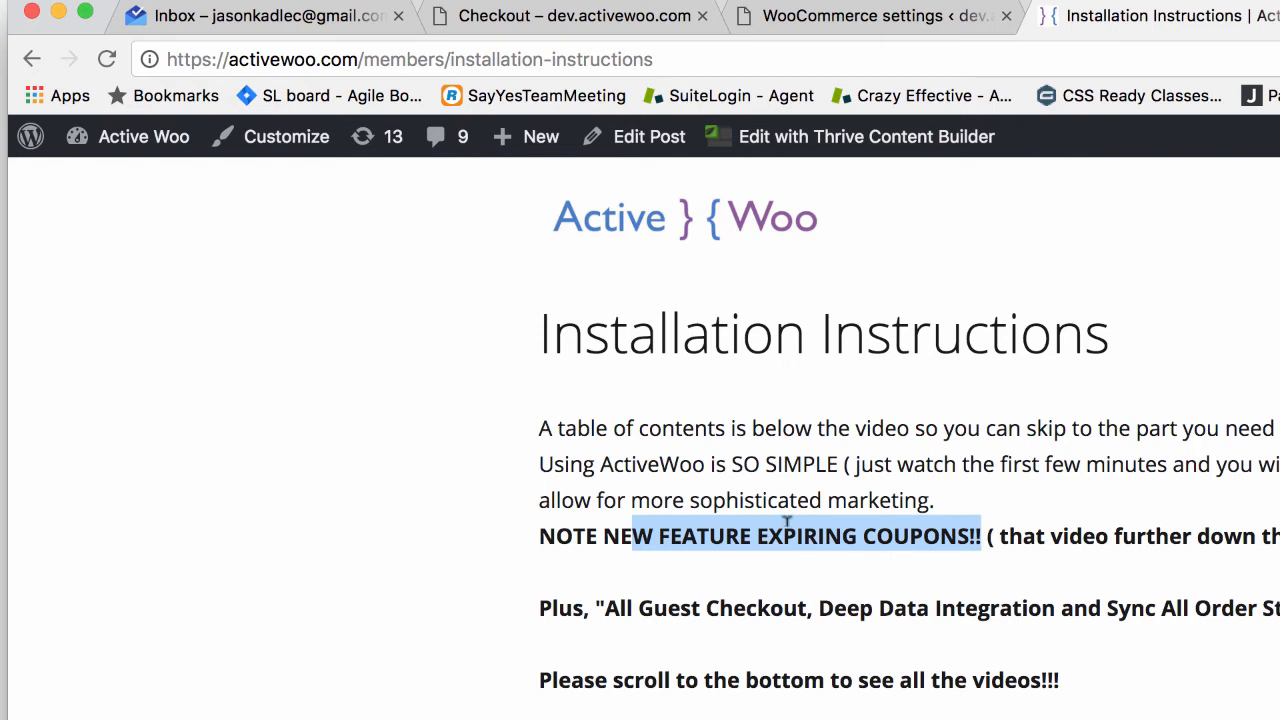
click(858, 31)
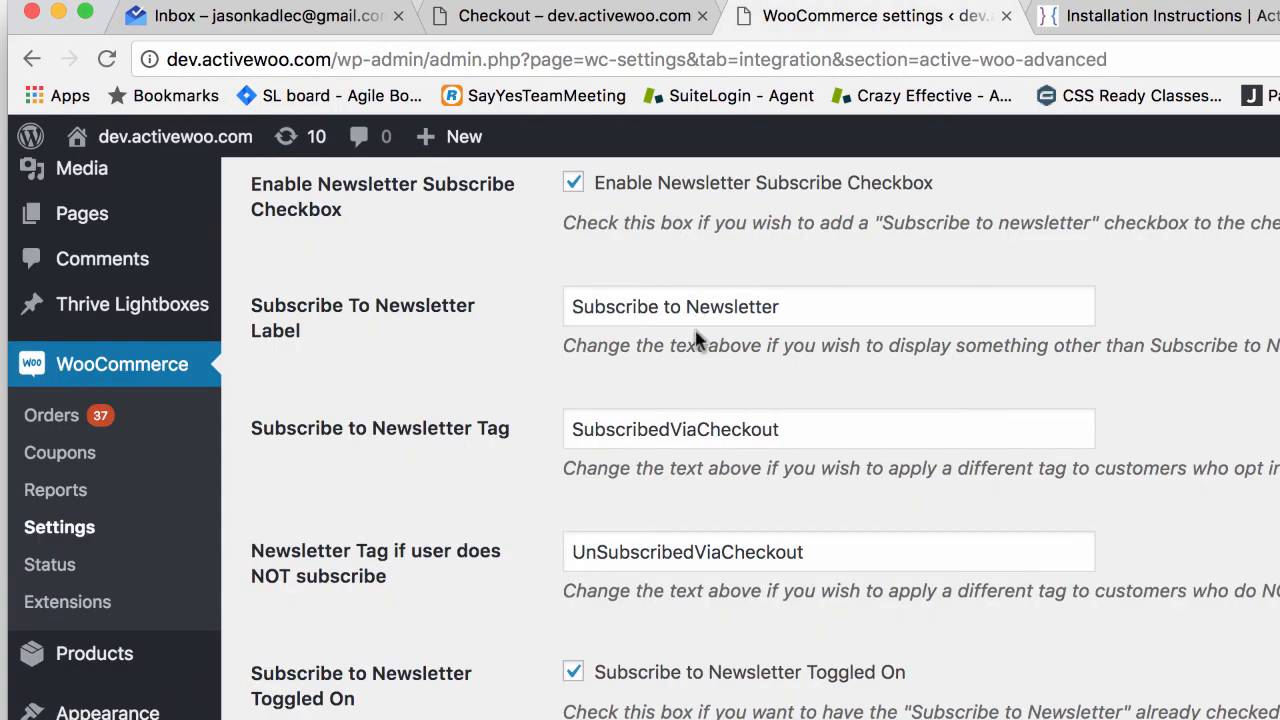
Step: Select the 'Subscribe to Newsletter' label text, scroll down, then clear the selection
click(812, 306)
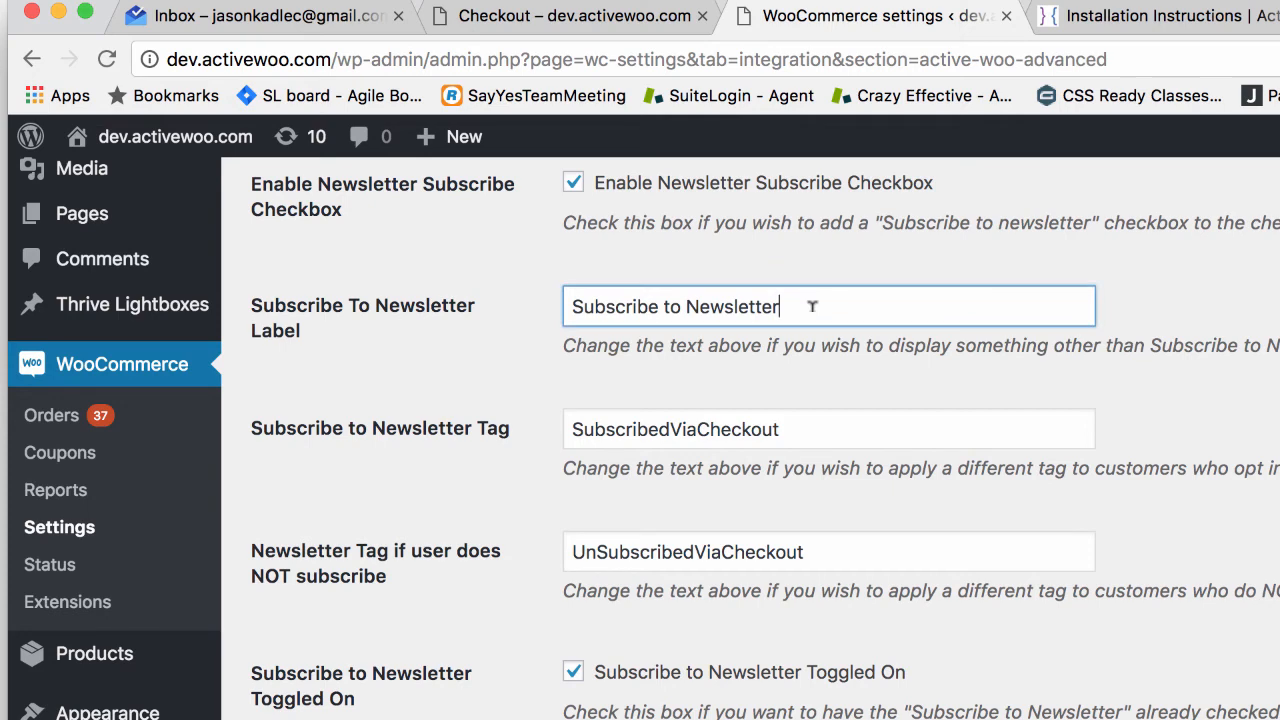
drag(812, 306, 507, 308)
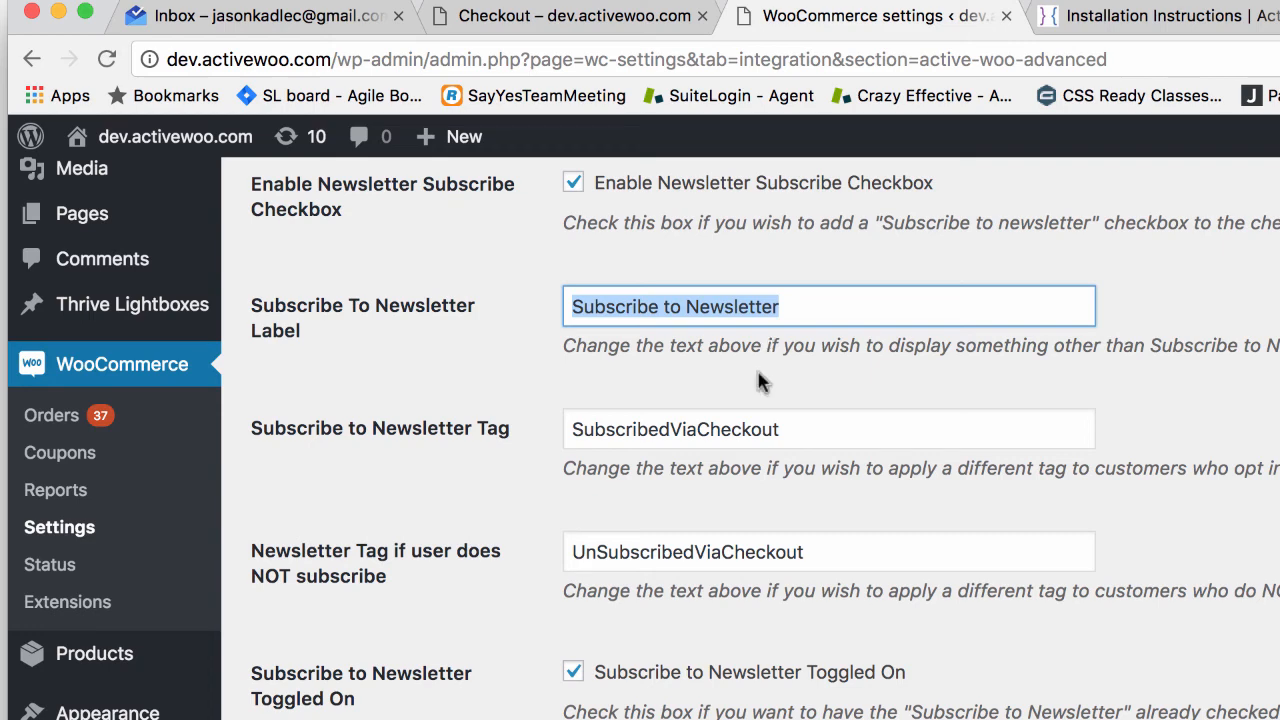
scroll(765, 384, down, 1)
scroll(693, 413, down, 3)
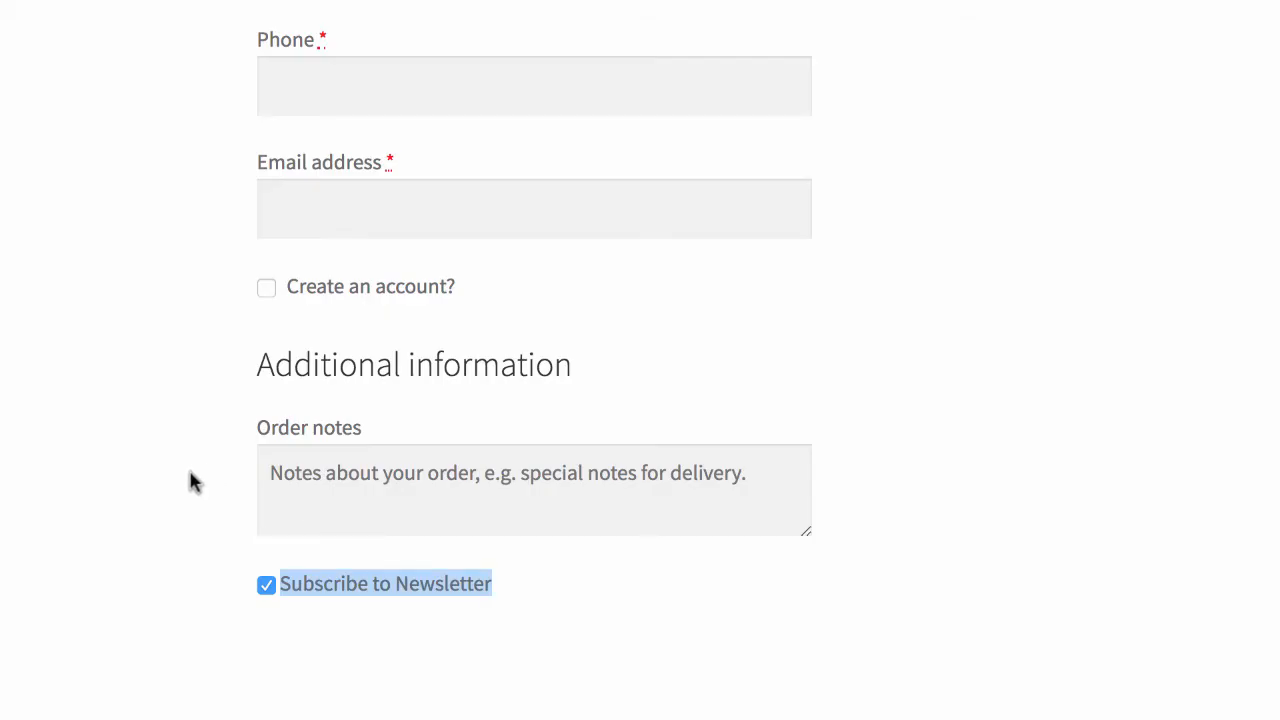
click(188, 477)
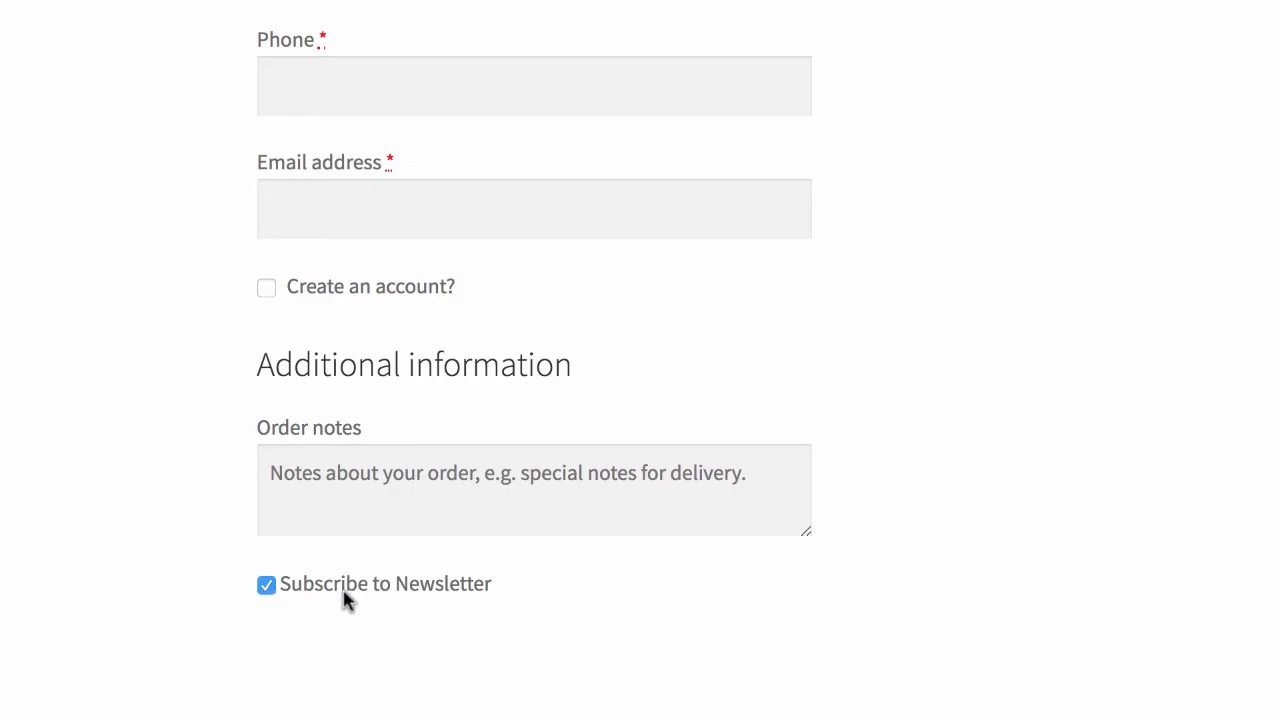
Step: Untick 'Subscribe to Newsletter Toggled On' and save the changes
key(super+Tab)
click(572, 528)
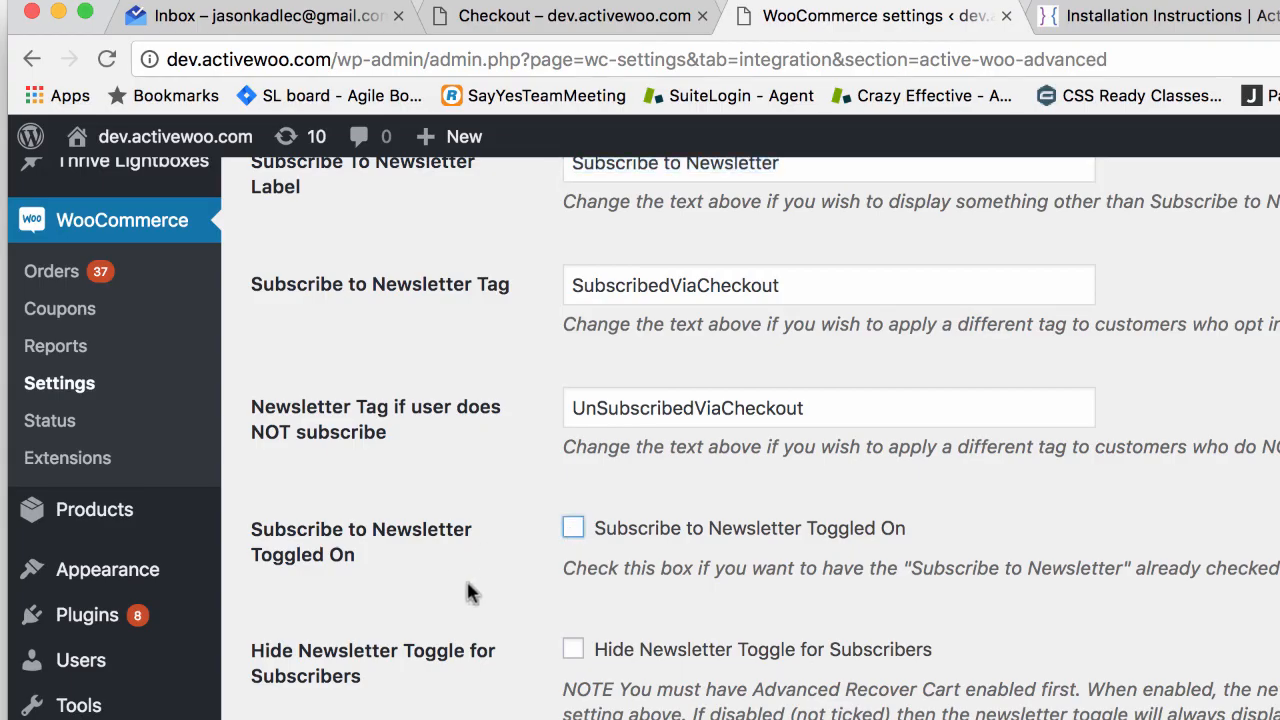
scroll(468, 592, down, 3)
click(363, 648)
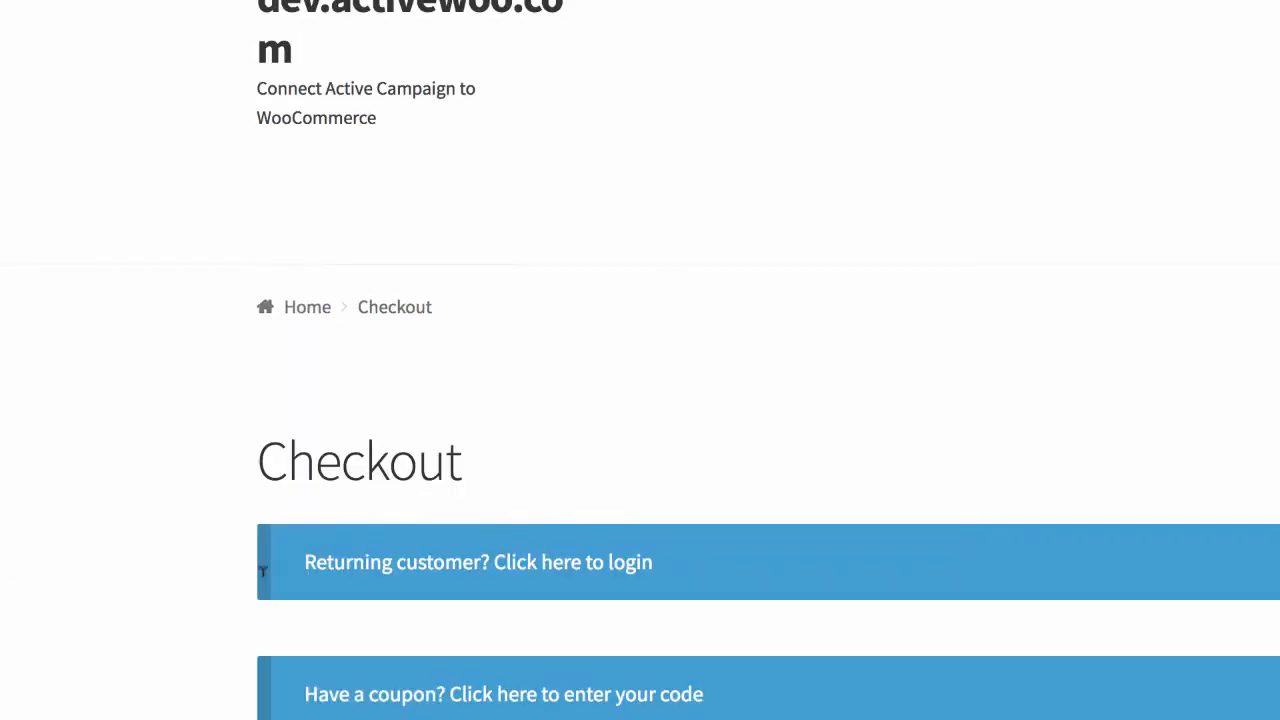
Step: On the checkout page, tick the Subscribe to Newsletter box to test it
scroll(354, 566, down, 10)
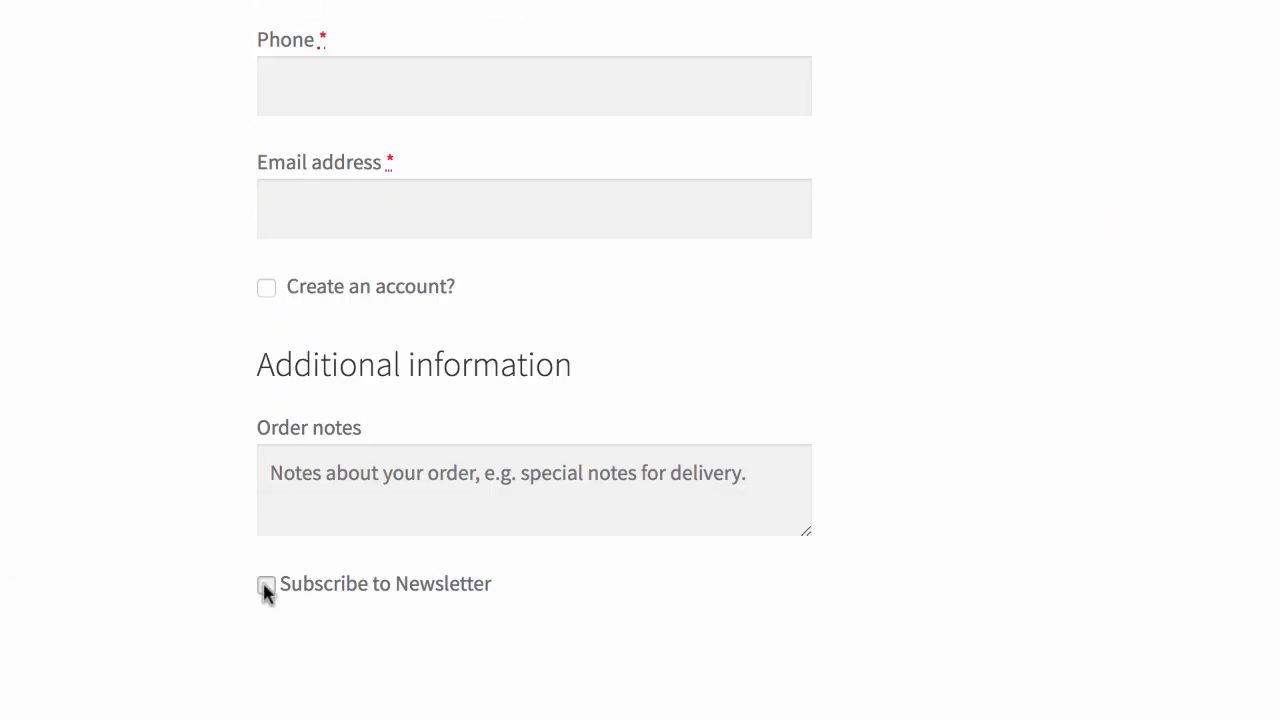
click(266, 585)
scroll(1057, 86, up, 3)
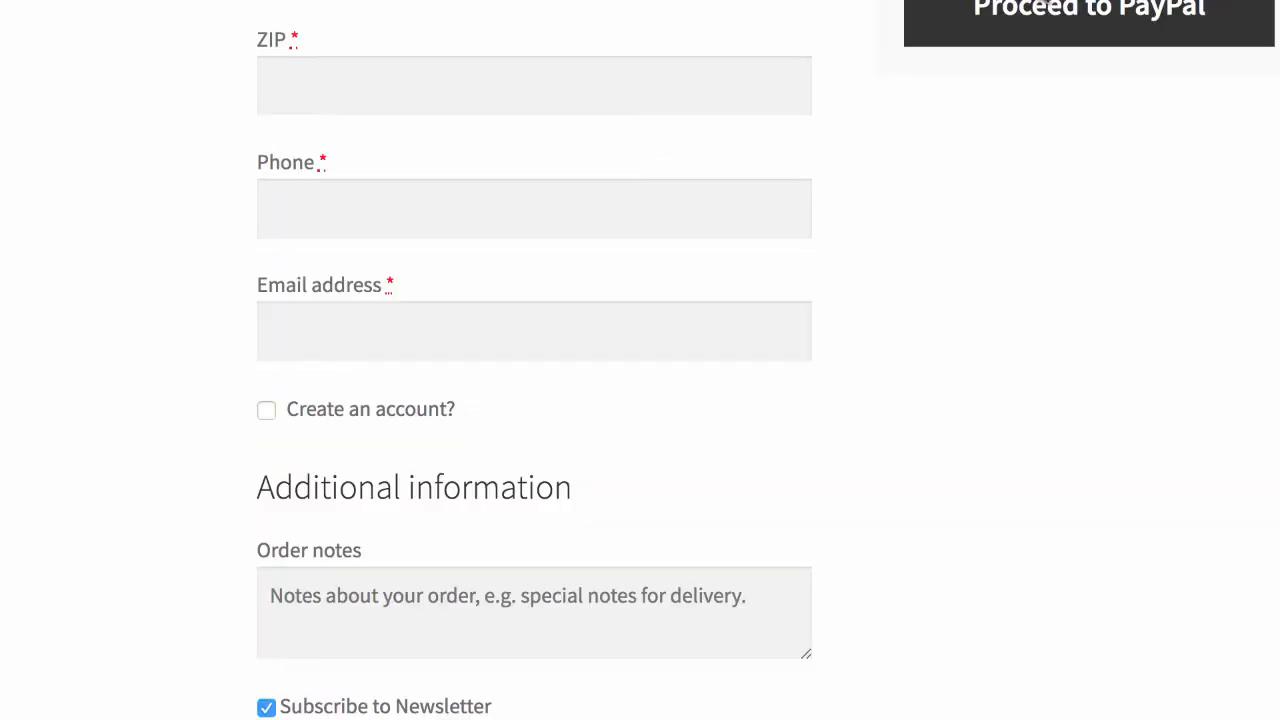
scroll(991, 414, down, 2)
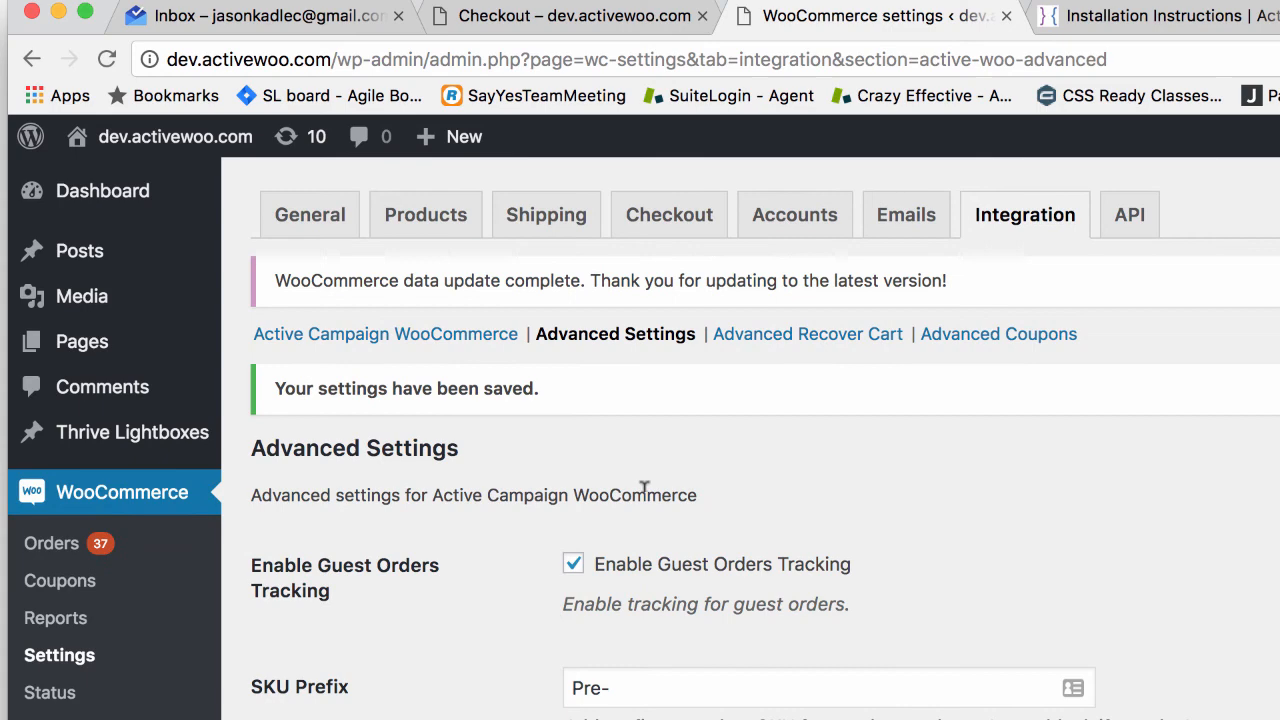
scroll(612, 478, down, 10)
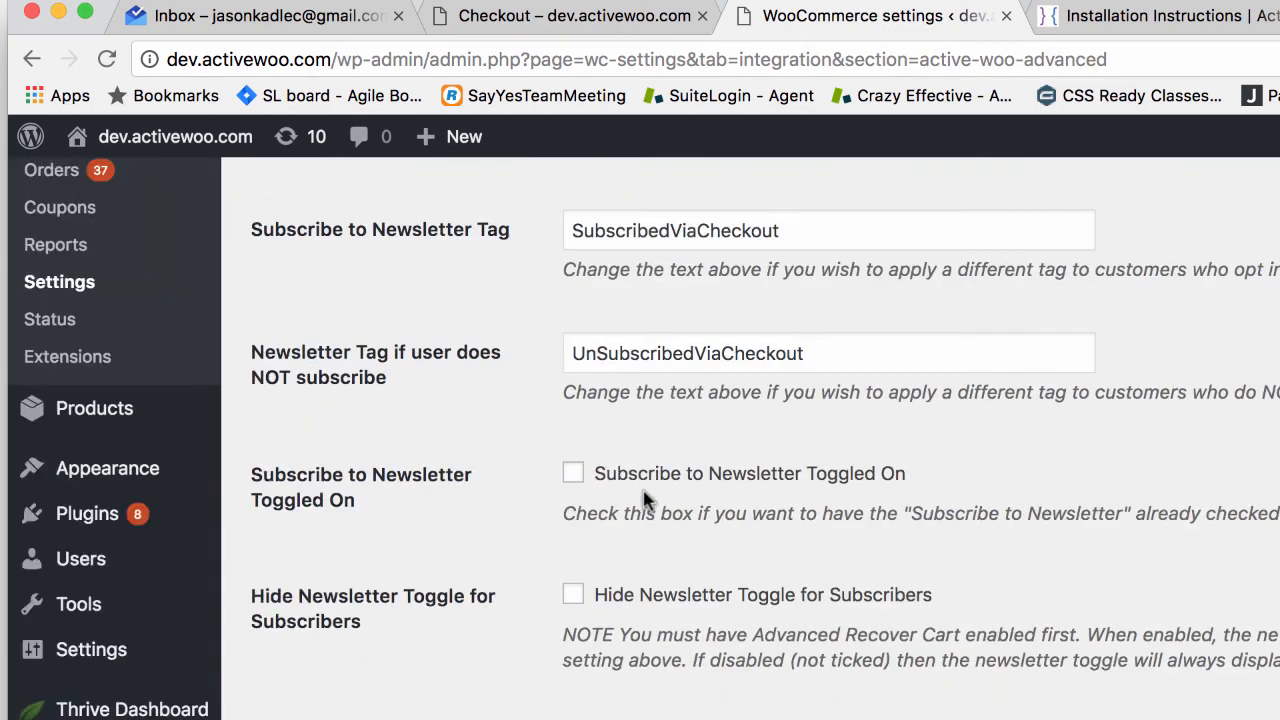
scroll(612, 475, up, 3)
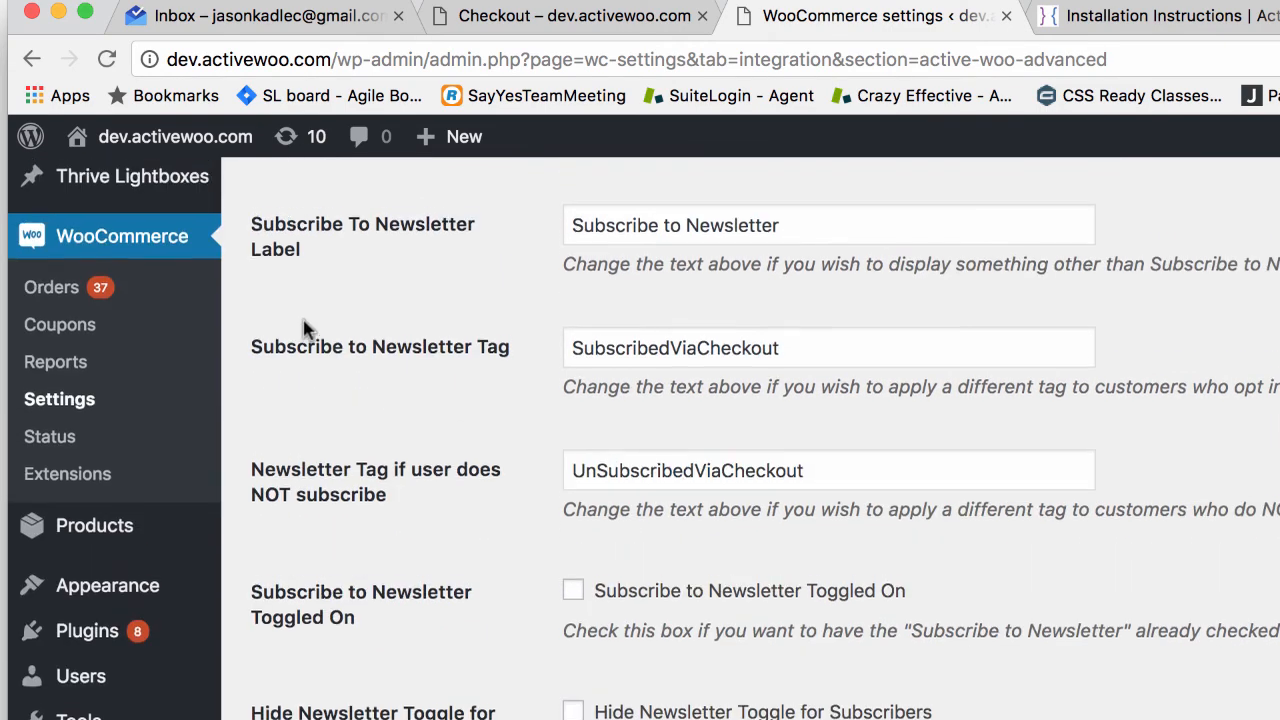
scroll(305, 330, up, 3)
scroll(247, 490, down, 1)
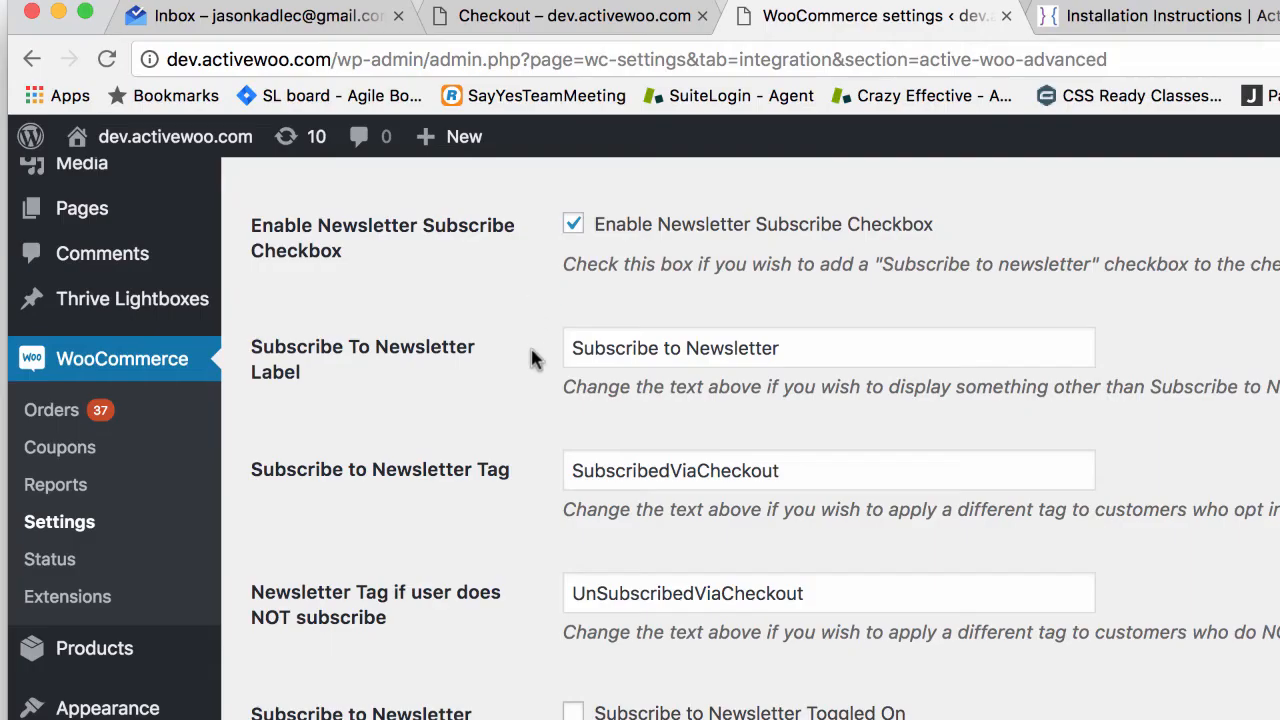
drag(795, 470, 443, 460)
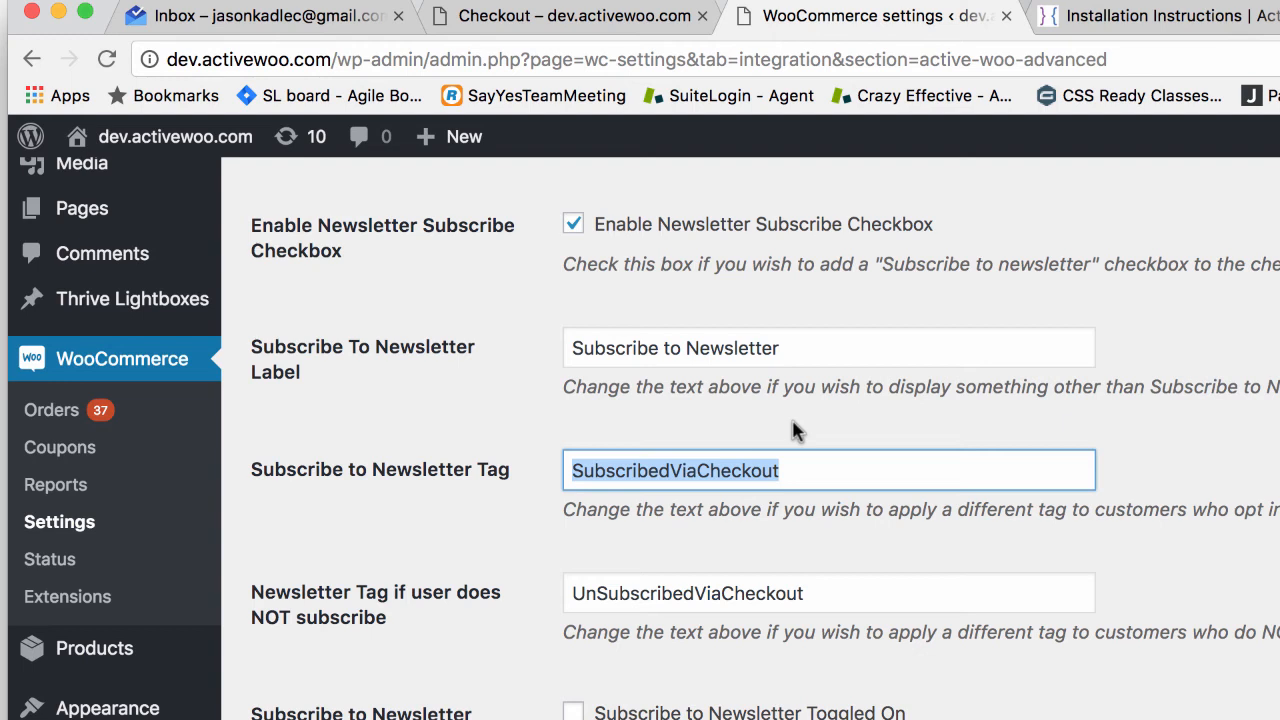
scroll(645, 572, down, 2)
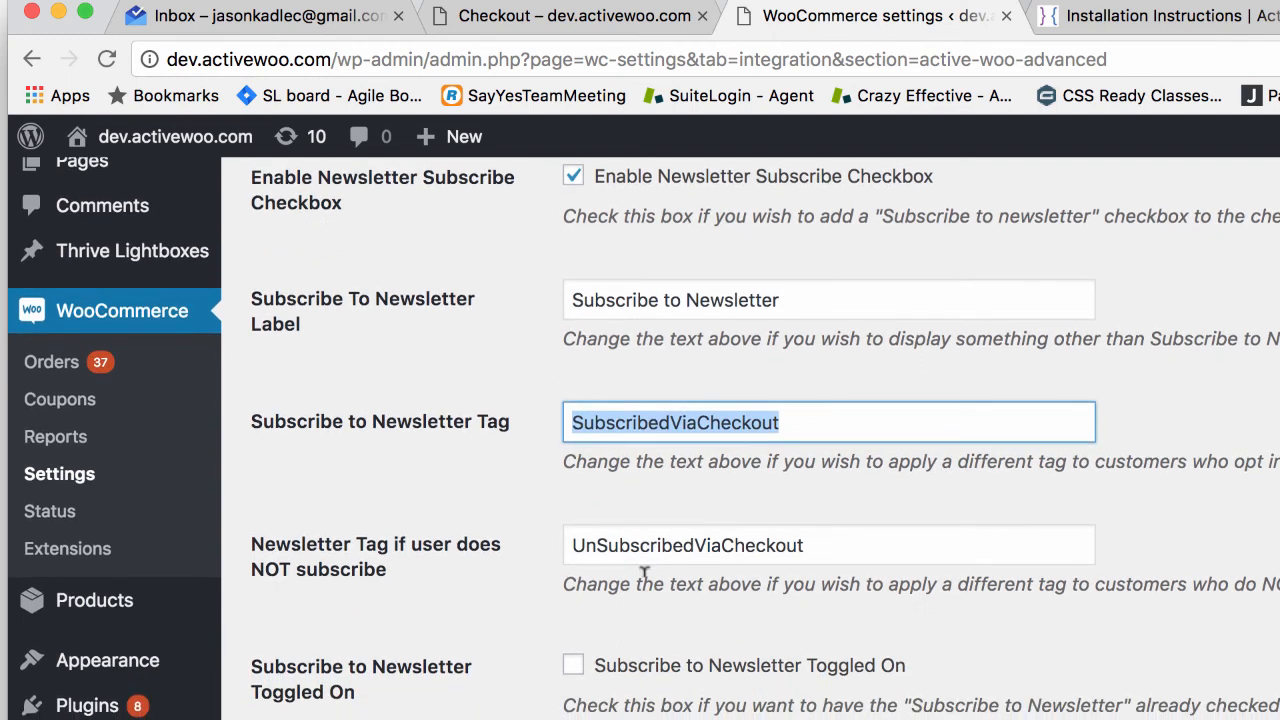
drag(246, 534, 430, 585)
click(430, 585)
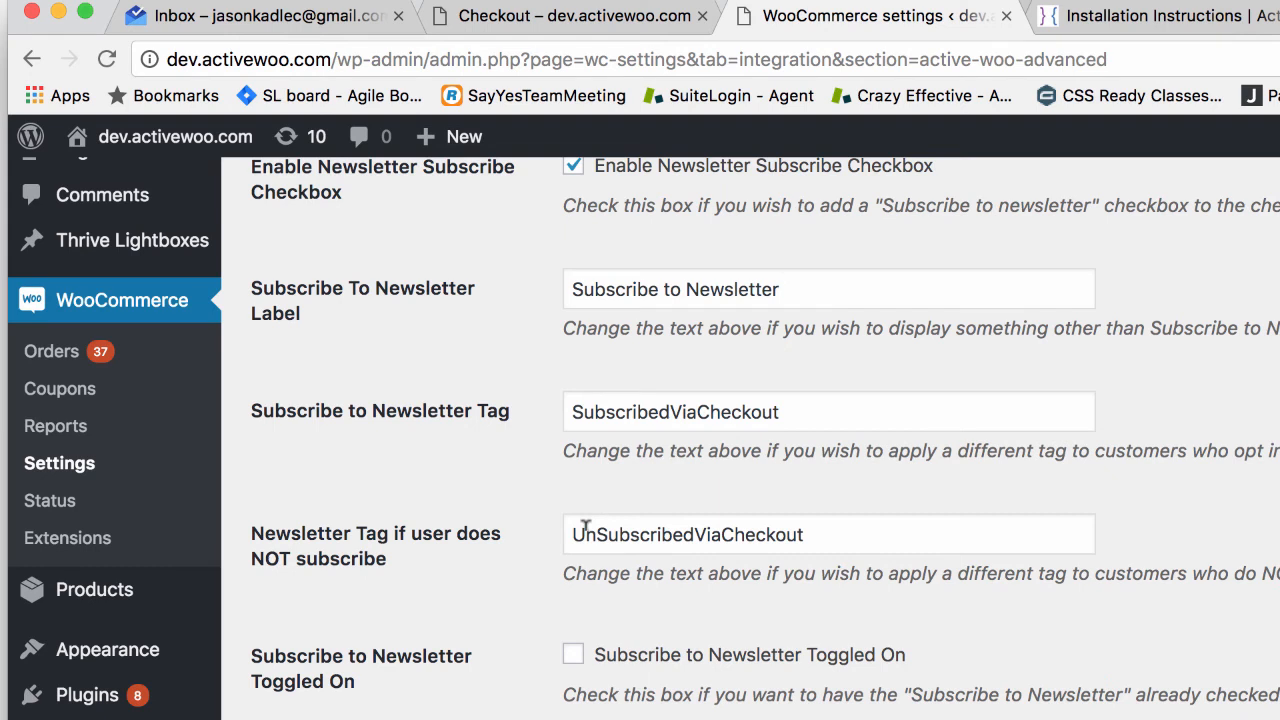
scroll(586, 527, up, 1)
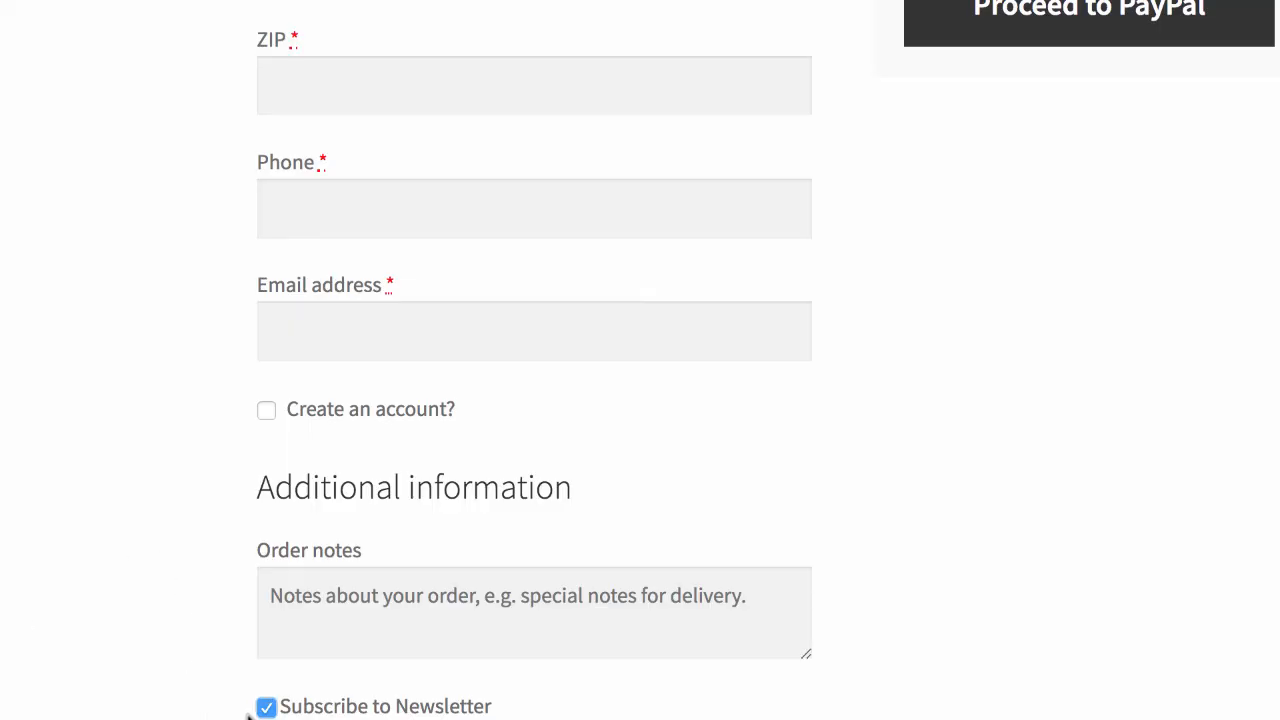
Step: Untick the checkout's Subscribe to Newsletter box and scroll down the page
click(266, 707)
scroll(374, 526, down, 1)
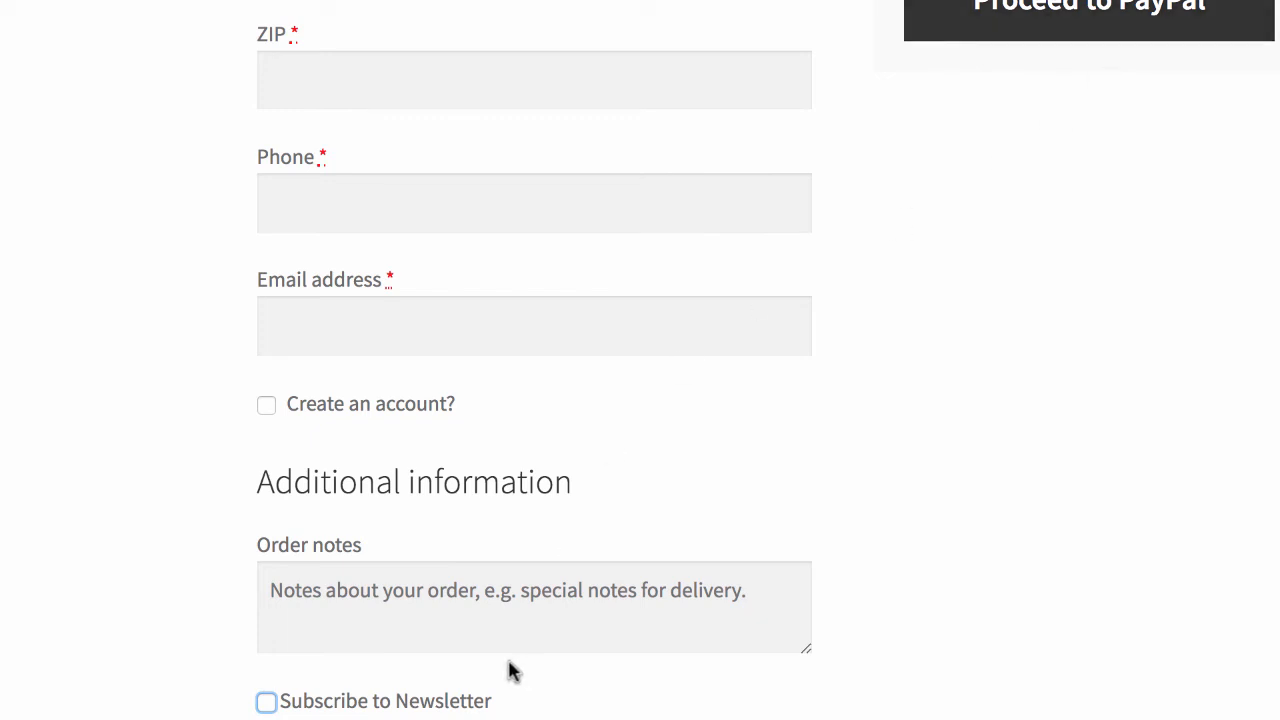
scroll(511, 669, down, 1)
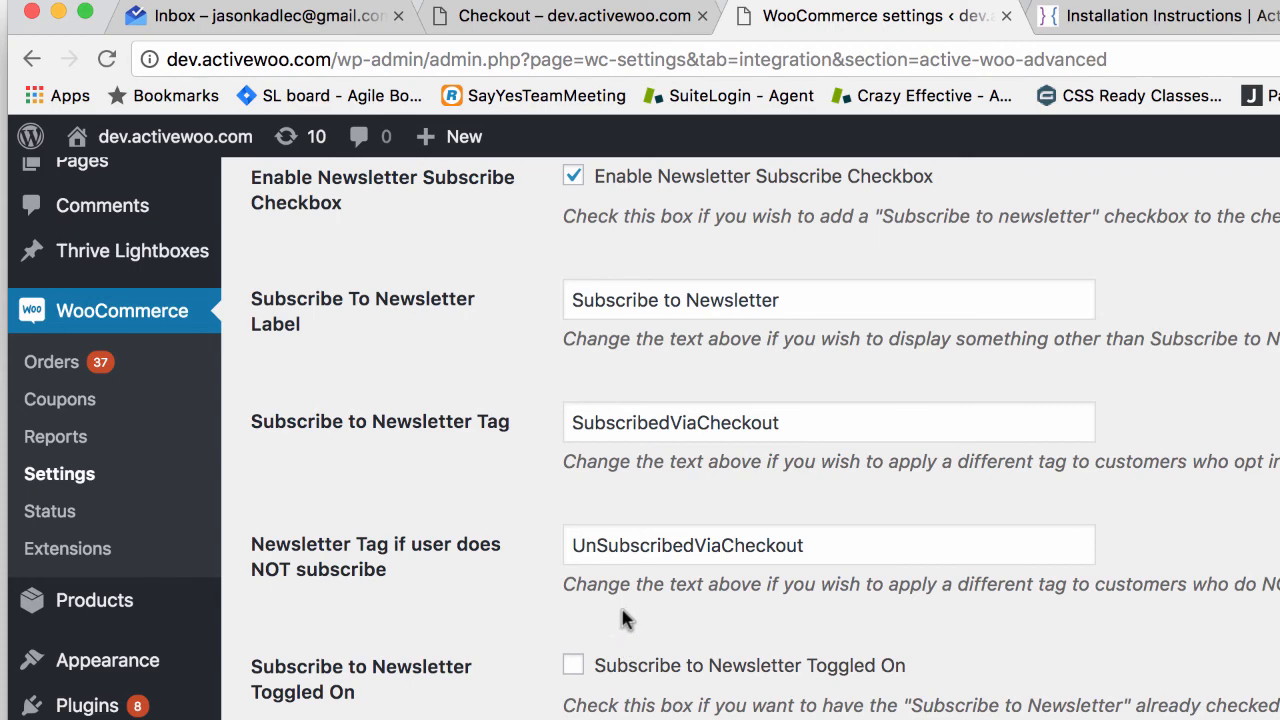
scroll(625, 615, down, 3)
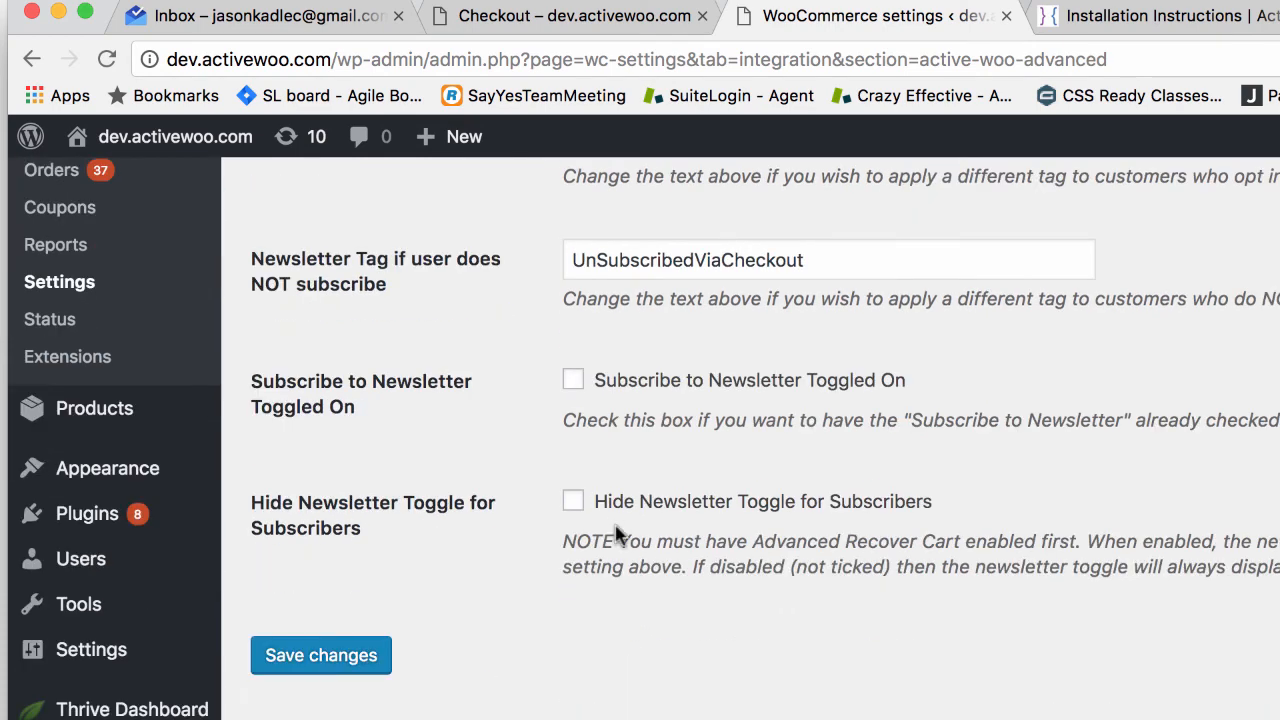
scroll(617, 537, up, 1)
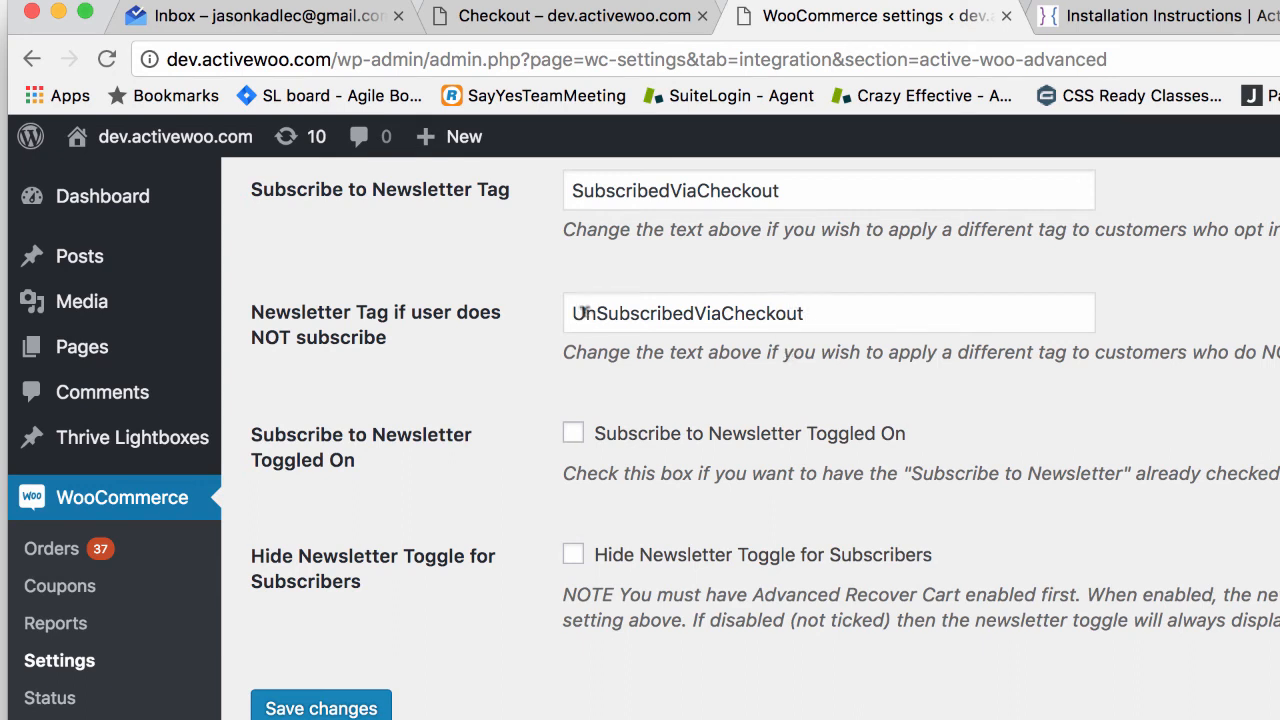
drag(815, 313, 477, 314)
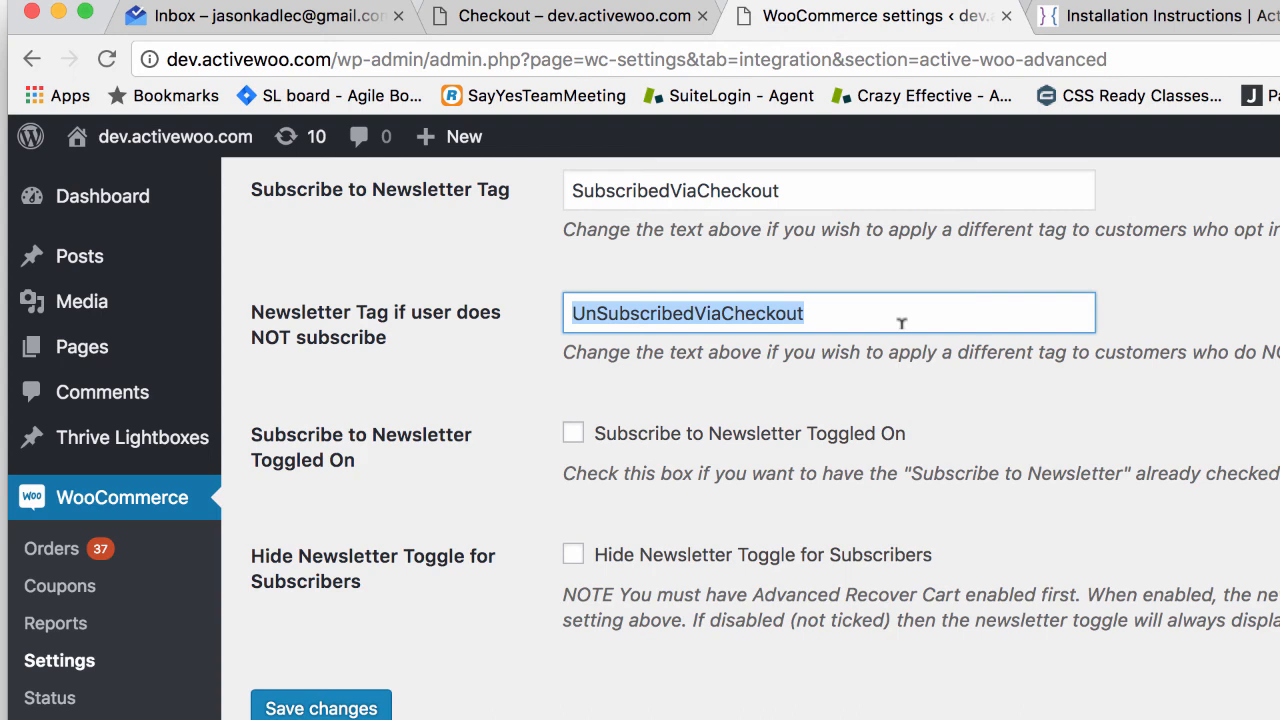
drag(871, 312, 605, 260)
drag(812, 305, 520, 295)
drag(846, 323, 543, 283)
click(835, 317)
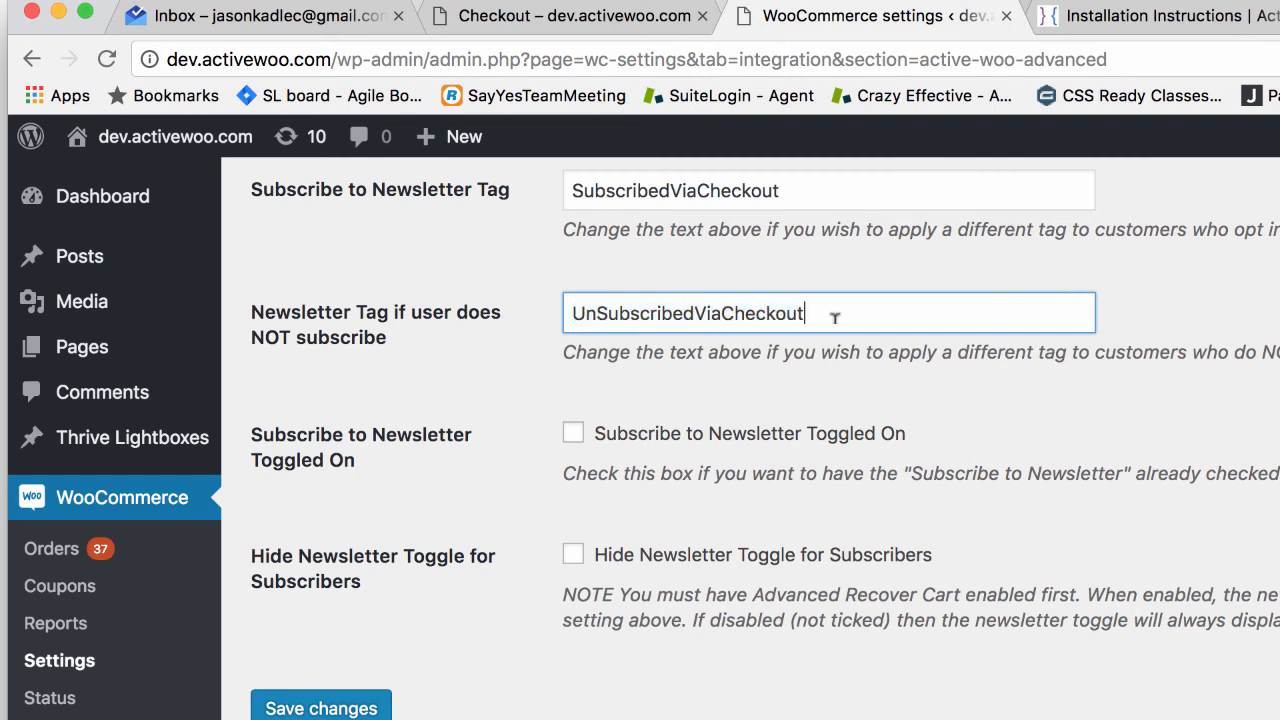
drag(835, 317, 566, 302)
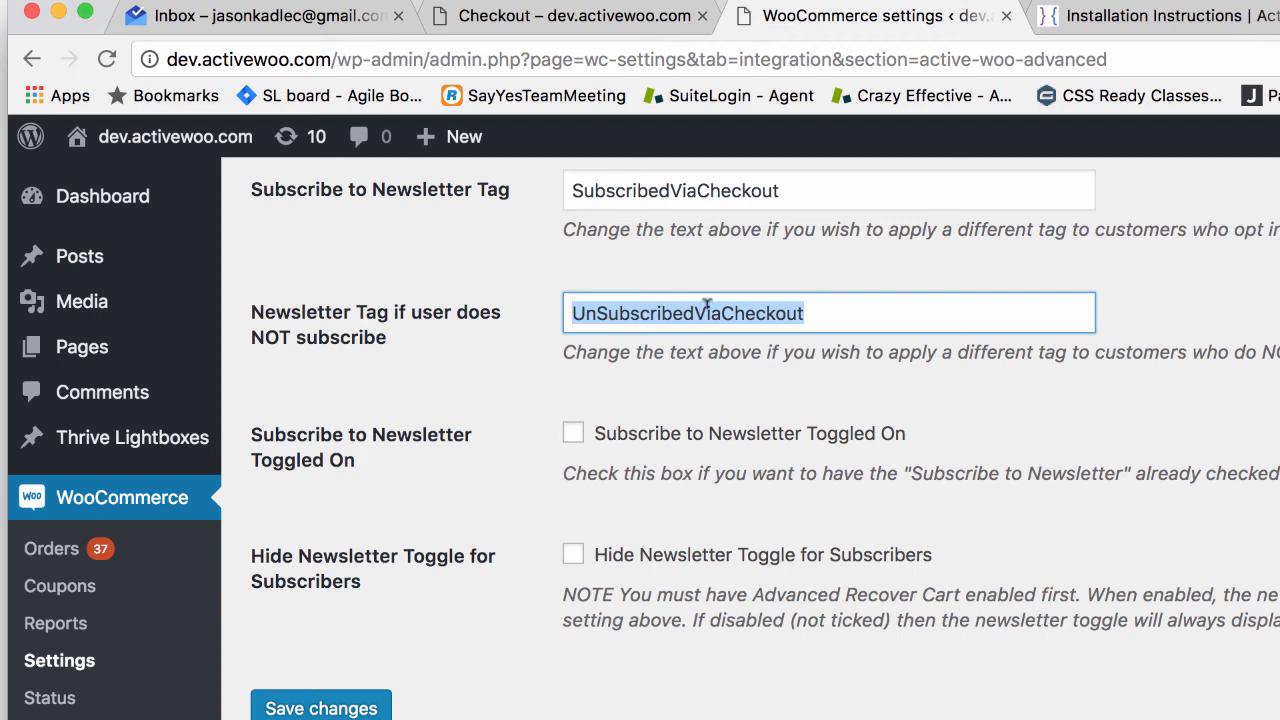
Step: Tick 'Hide Newsletter Toggle for Subscribers' and highlight the Advanced Recover Cart requirement in its note
click(573, 556)
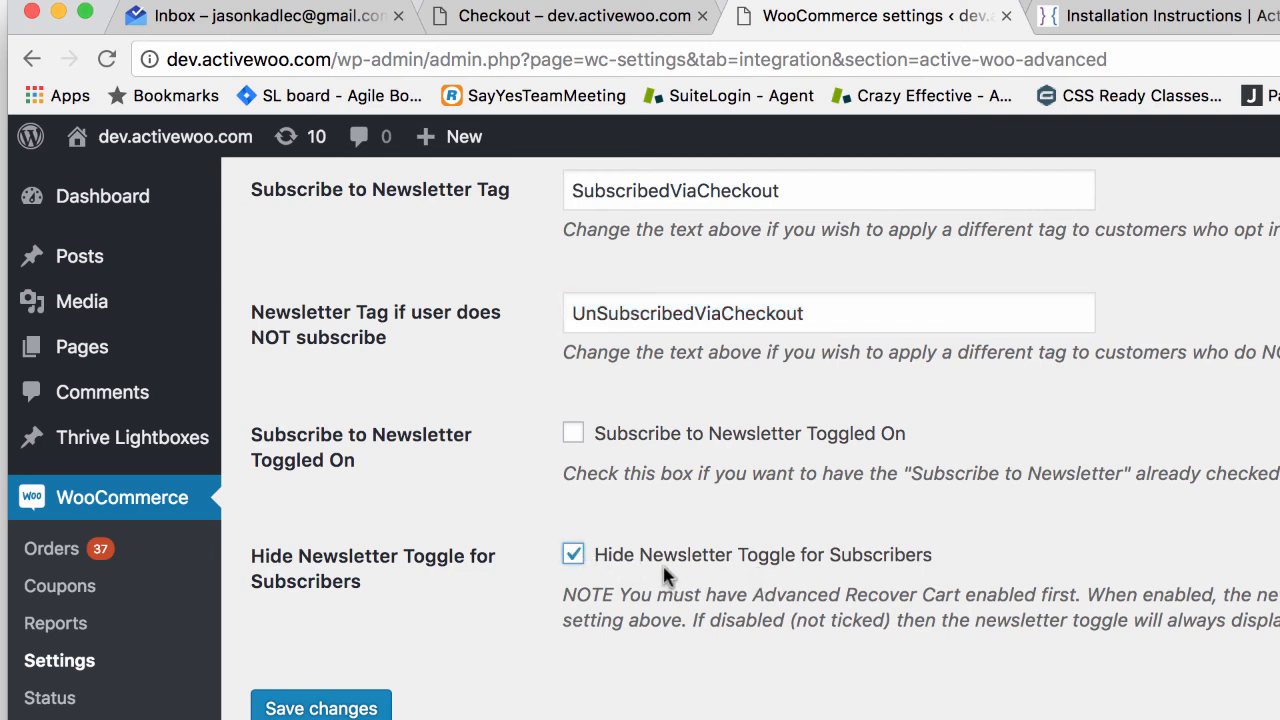
drag(752, 594, 962, 594)
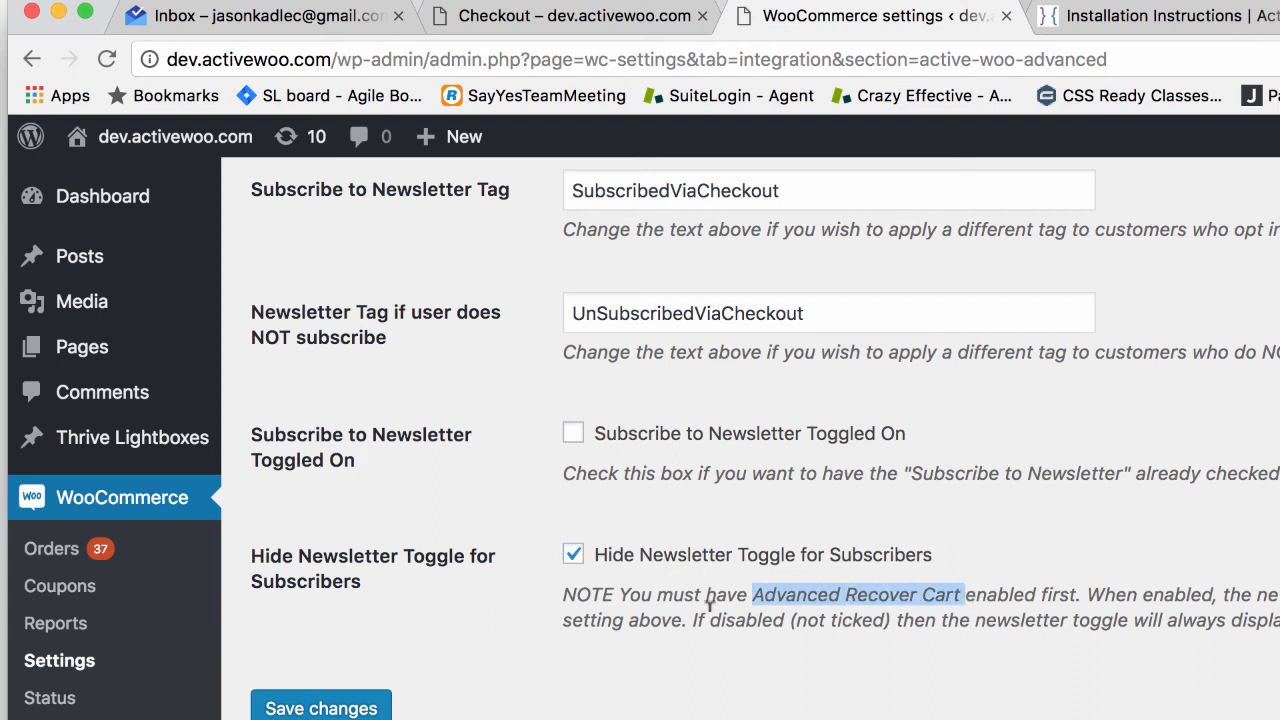
scroll(708, 600, up, 1)
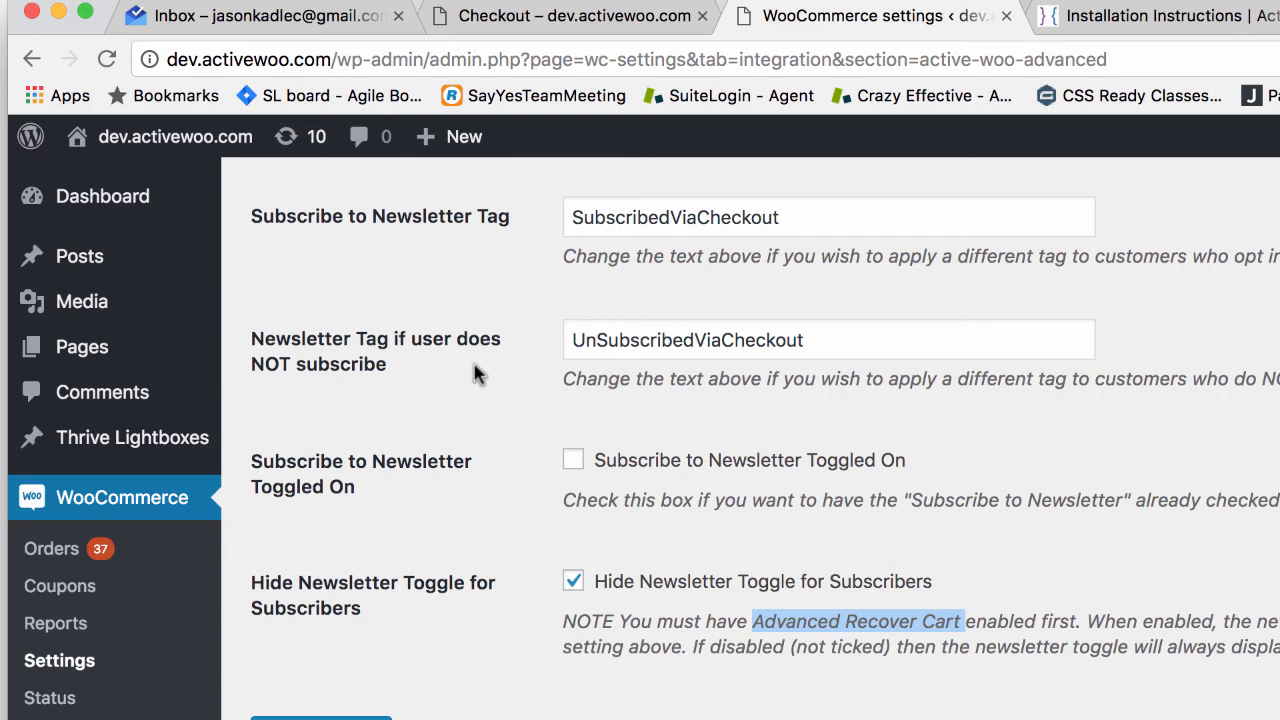
scroll(560, 300, up, 4)
drag(783, 335, 460, 332)
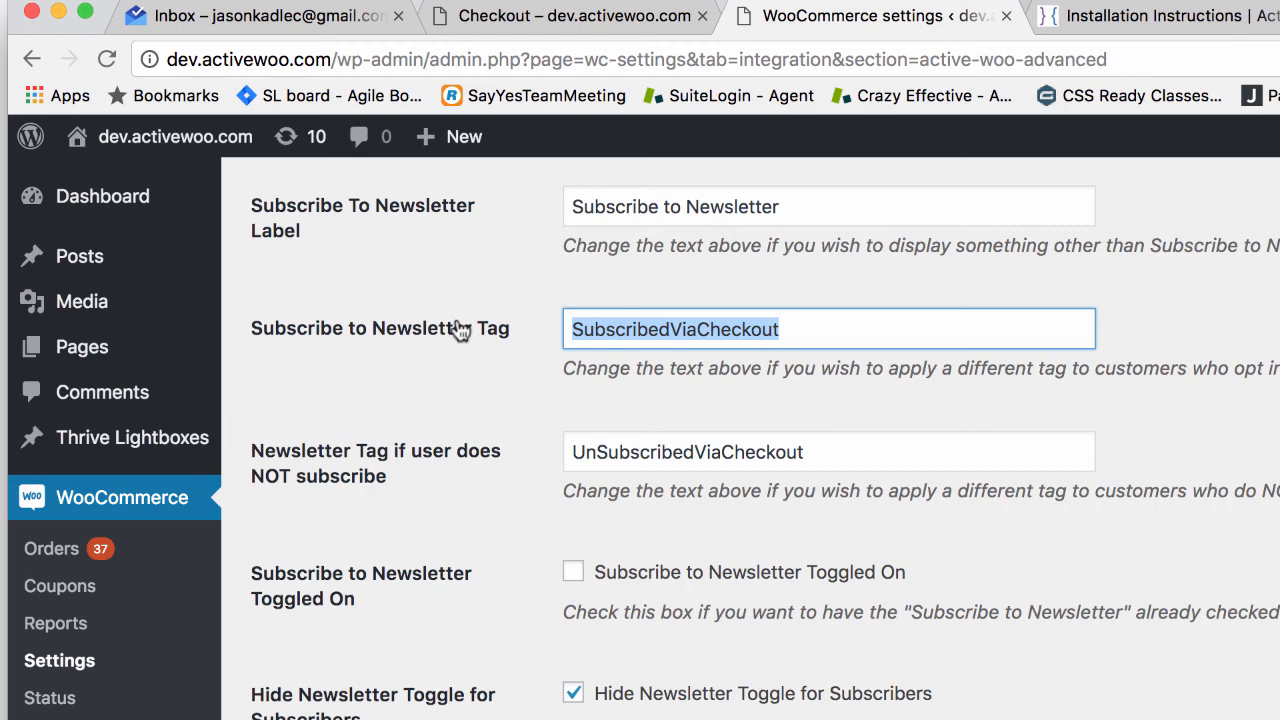
click(797, 326)
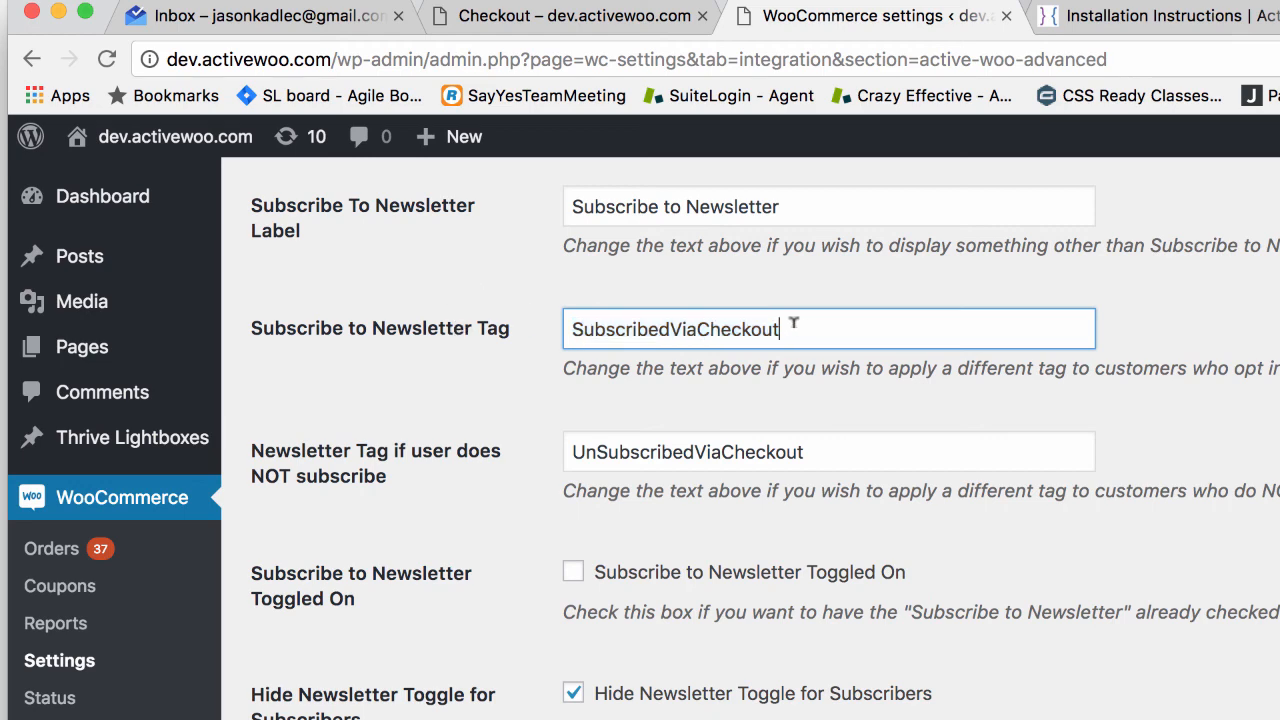
drag(794, 324, 509, 337)
scroll(545, 344, down, 4)
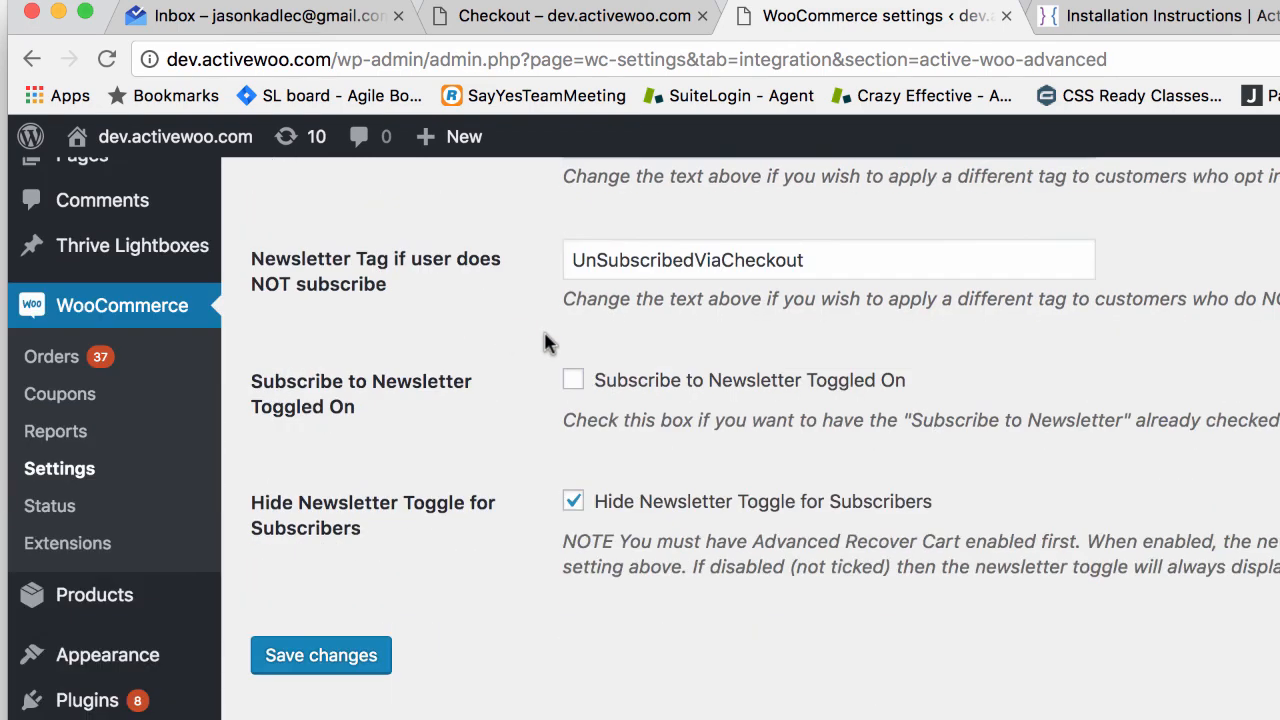
scroll(548, 345, up, 5)
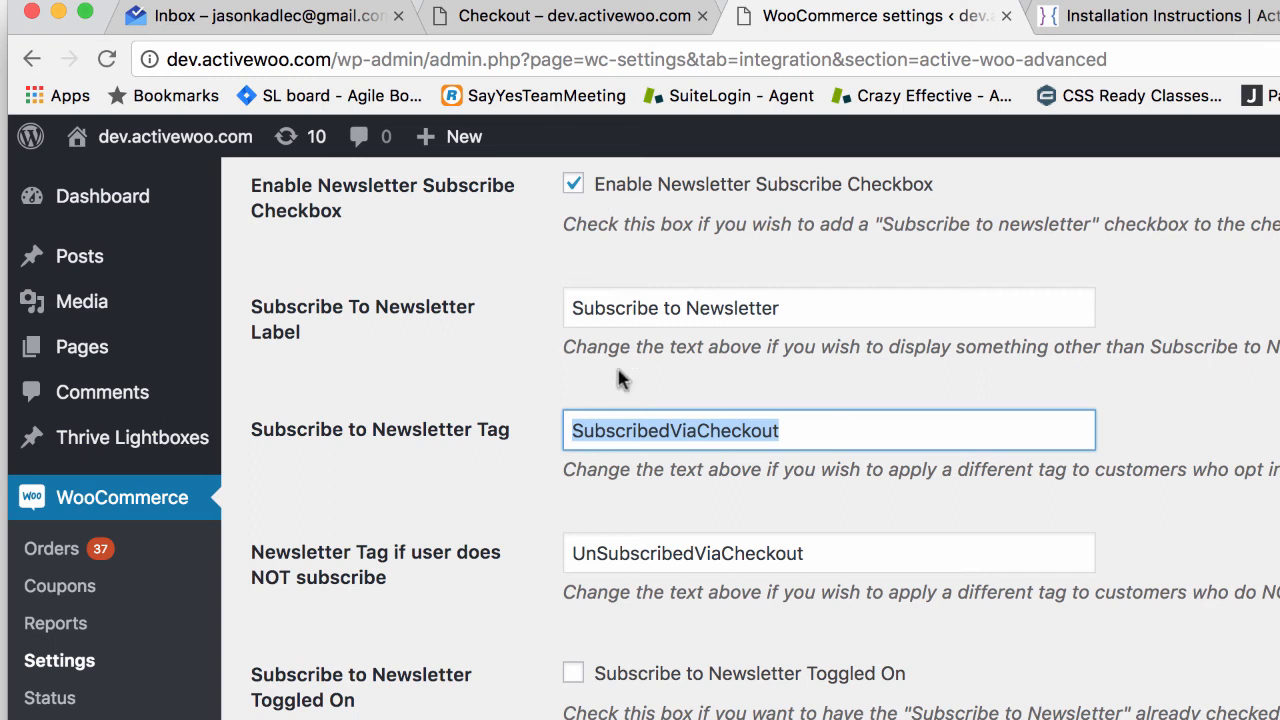
scroll(618, 378, down, 1)
scroll(618, 365, down, 5)
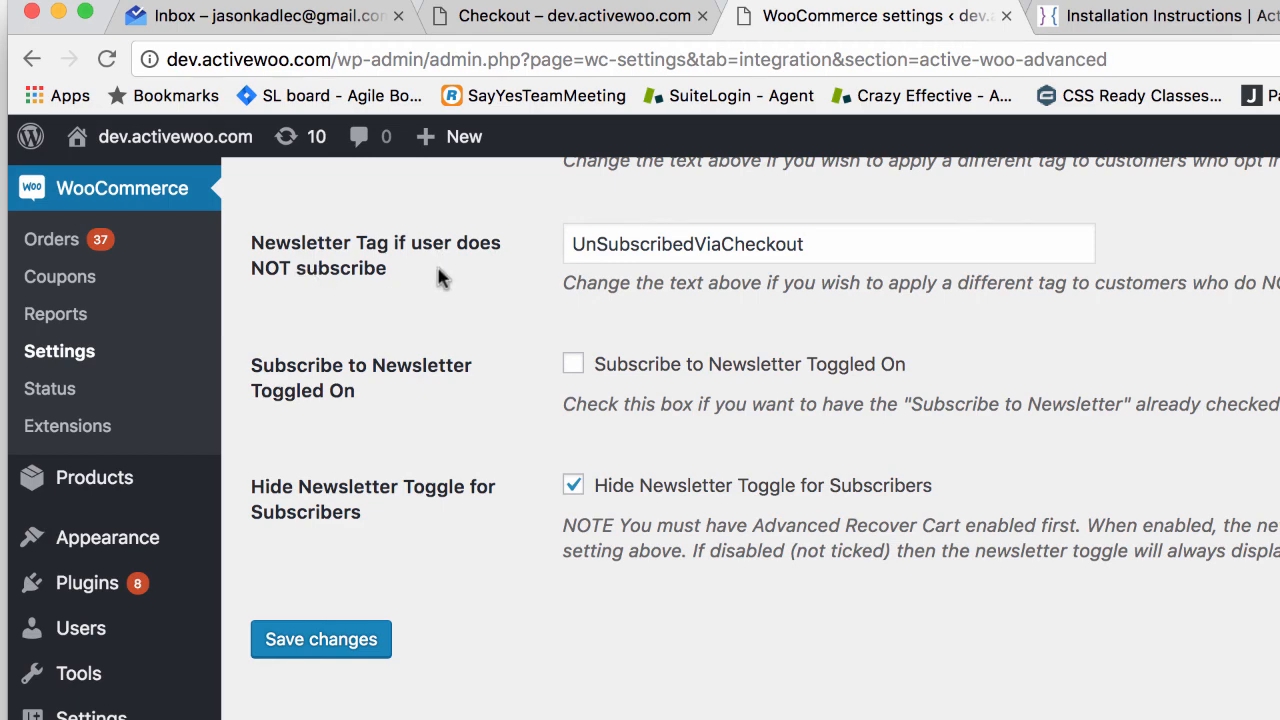
scroll(573, 357, up, 2)
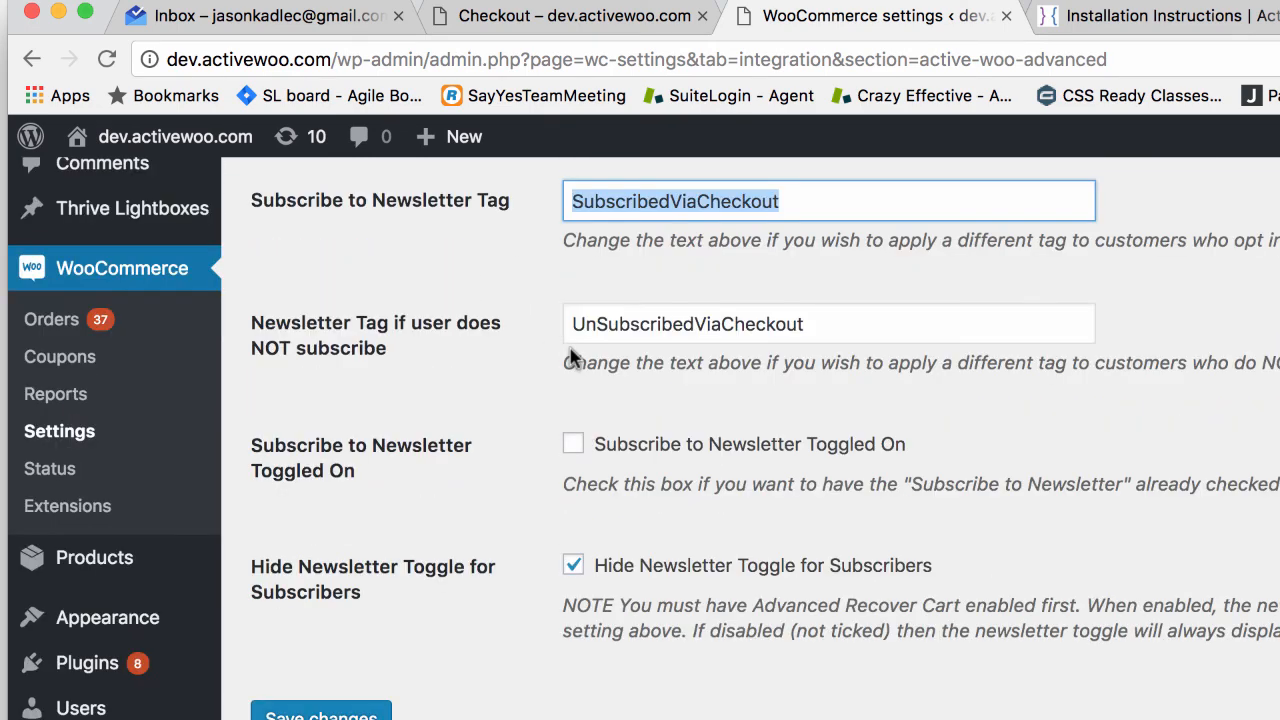
scroll(378, 520, down, 1)
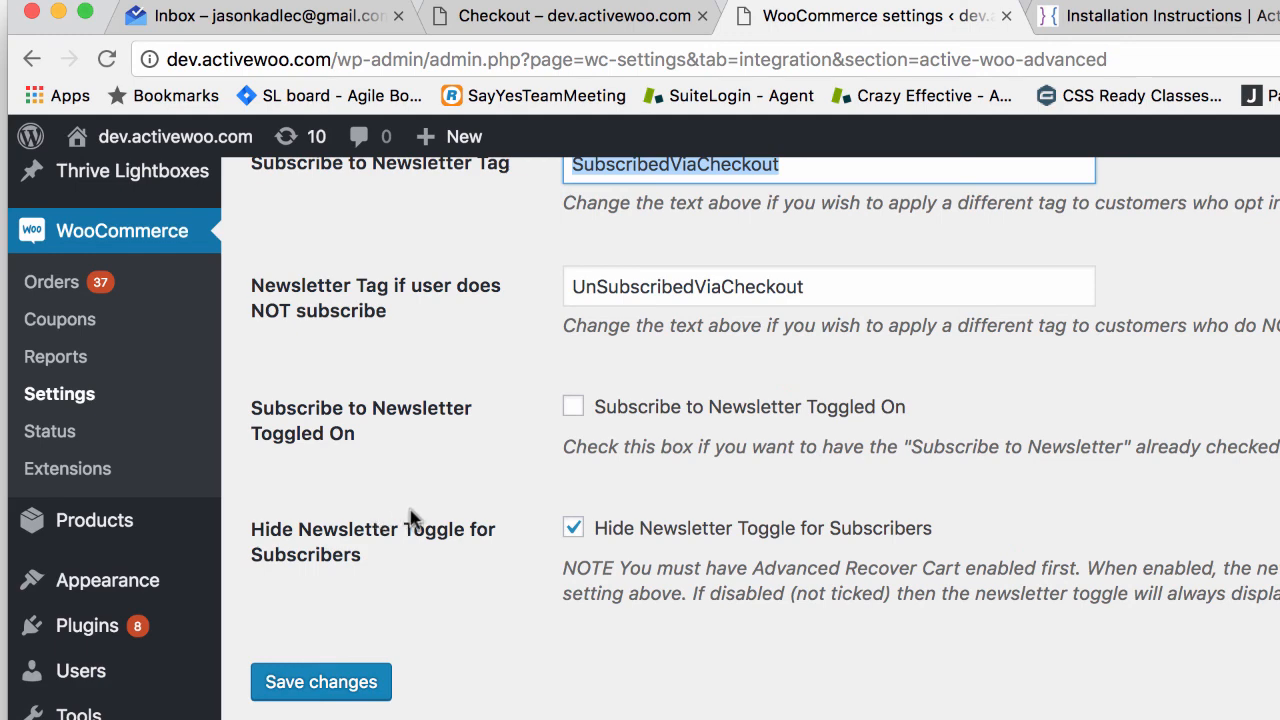
scroll(474, 500, up, 2)
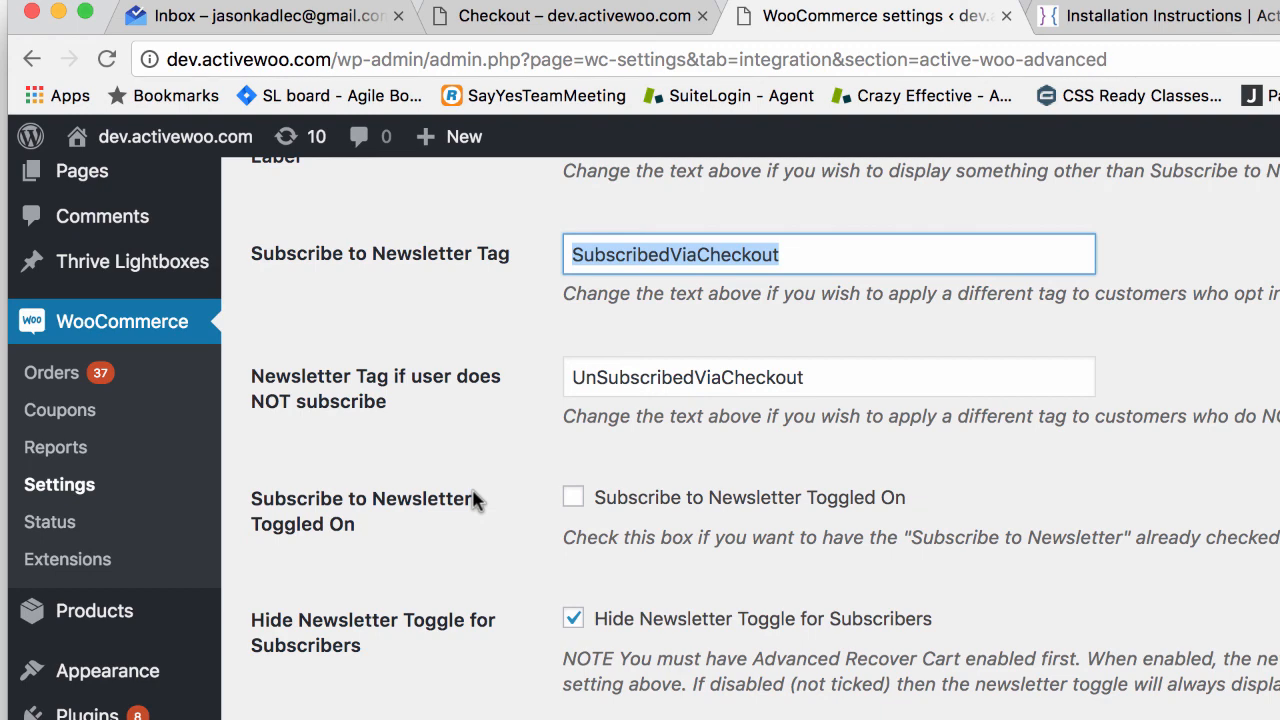
scroll(470, 371, up, 2)
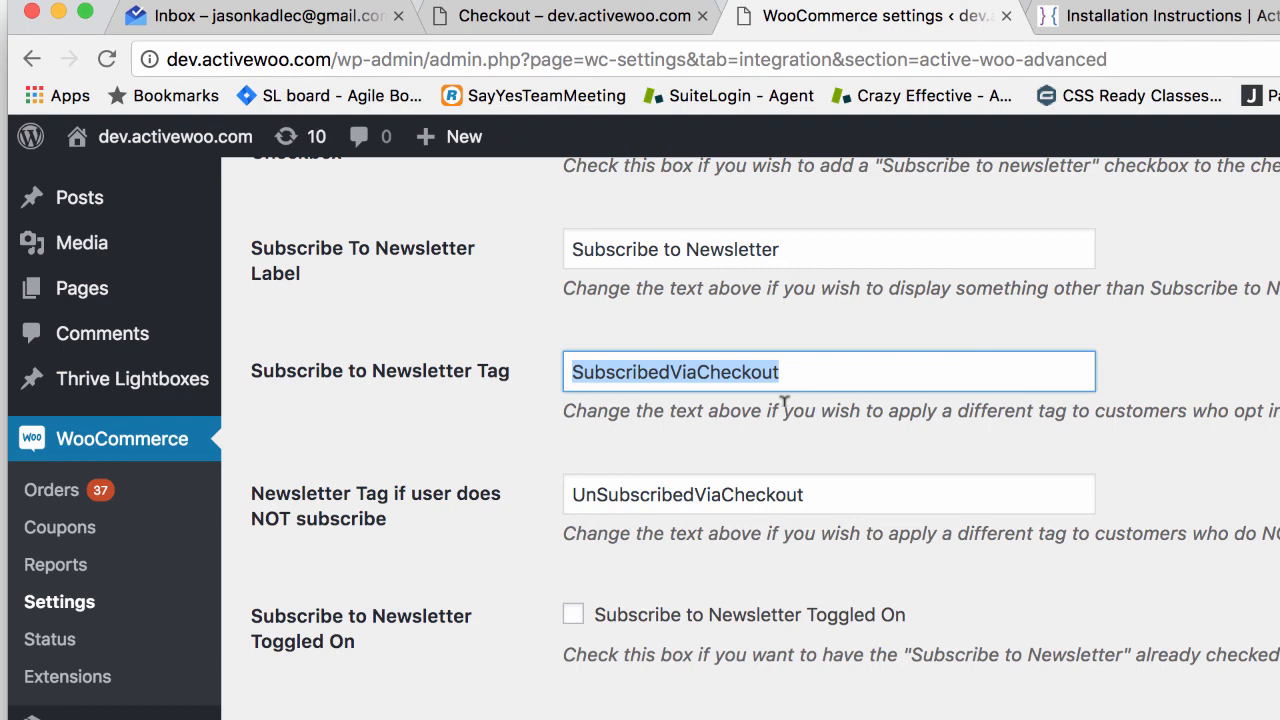
scroll(785, 435, down, 2)
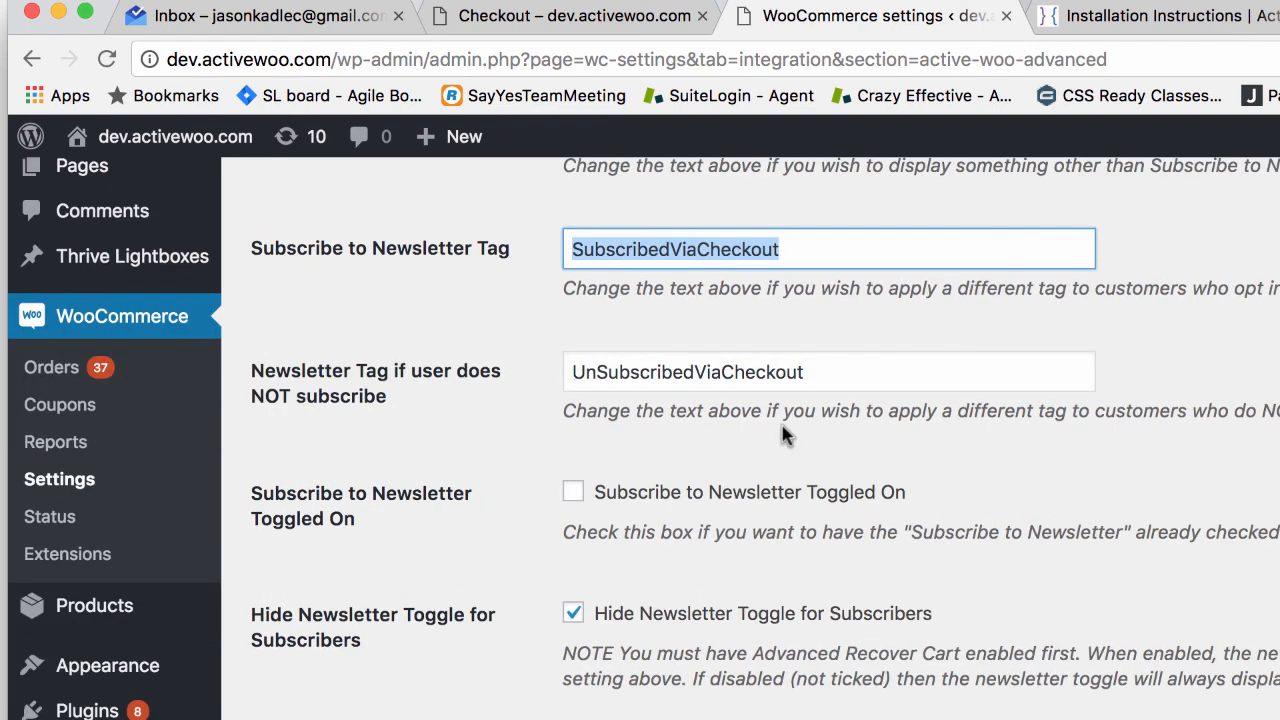
scroll(785, 435, up, 3)
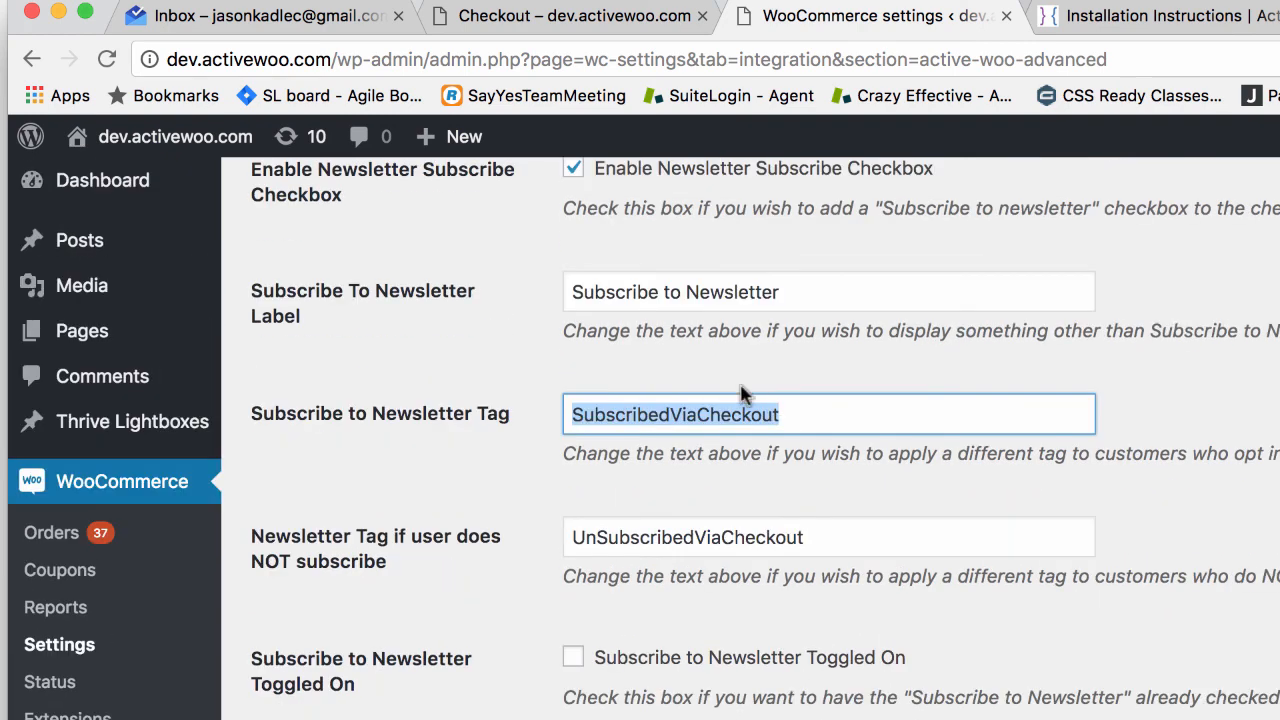
click(805, 290)
drag(805, 290, 519, 285)
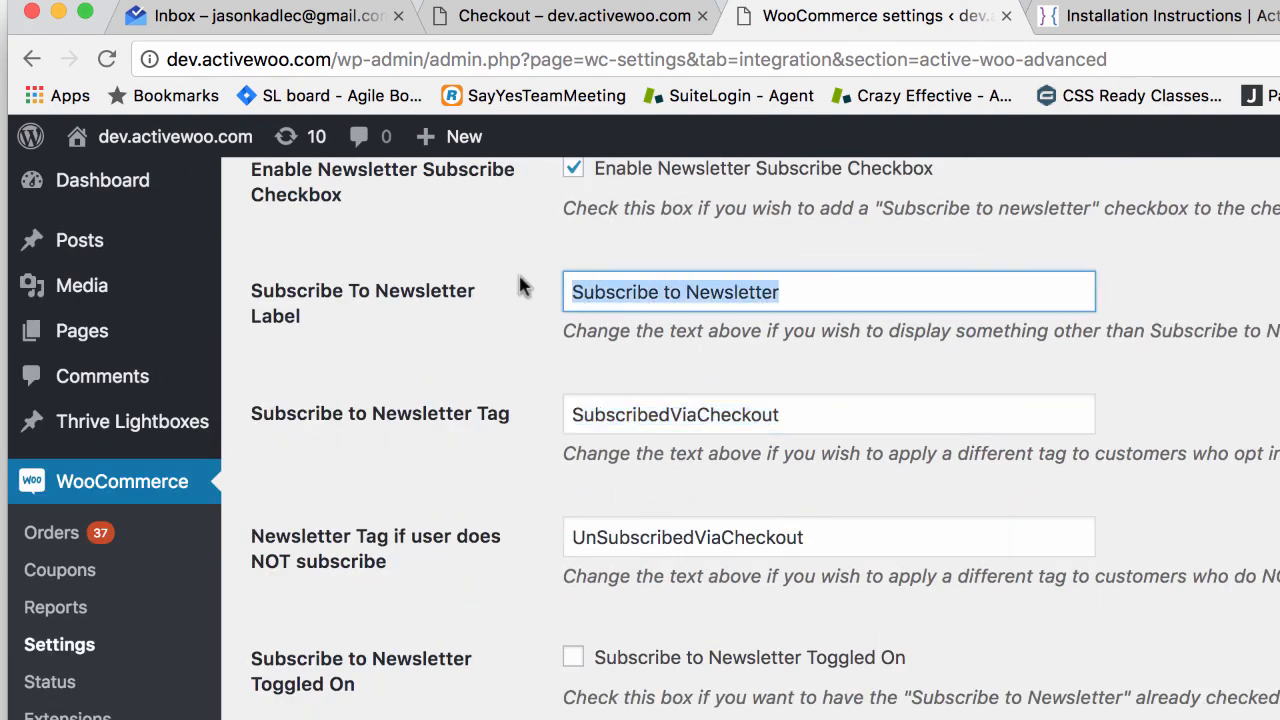
click(793, 406)
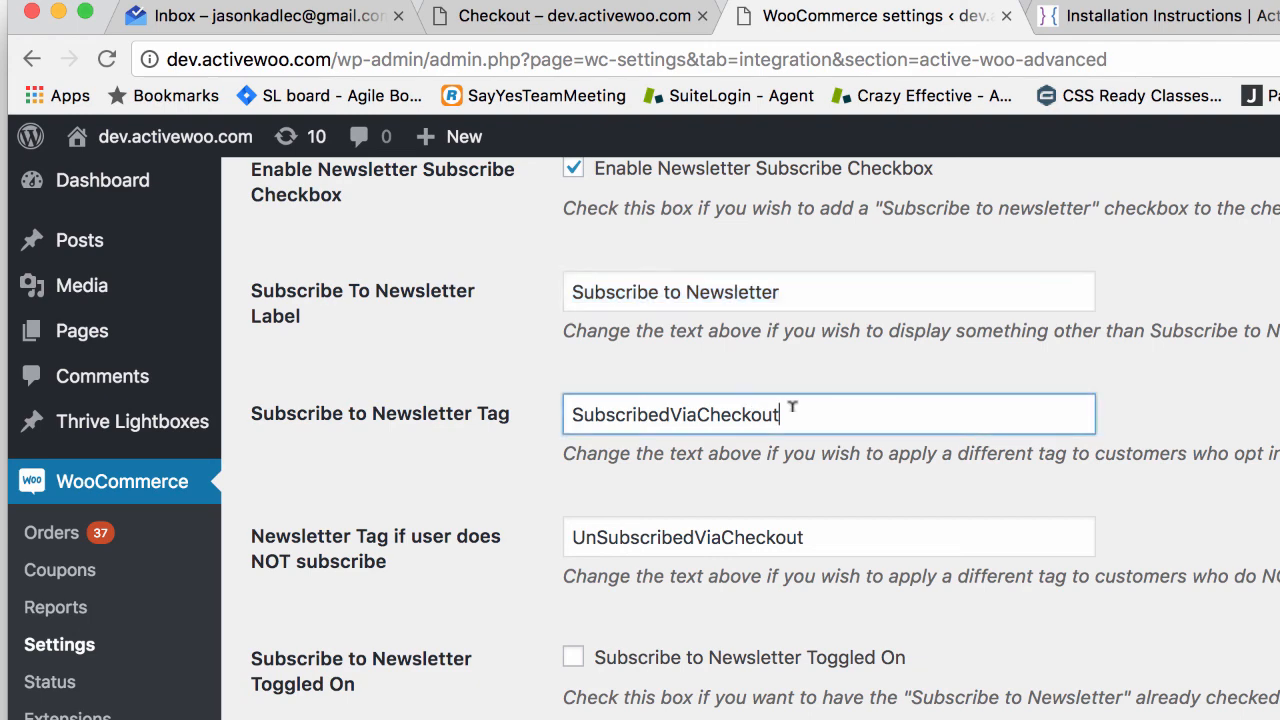
double_click(662, 402)
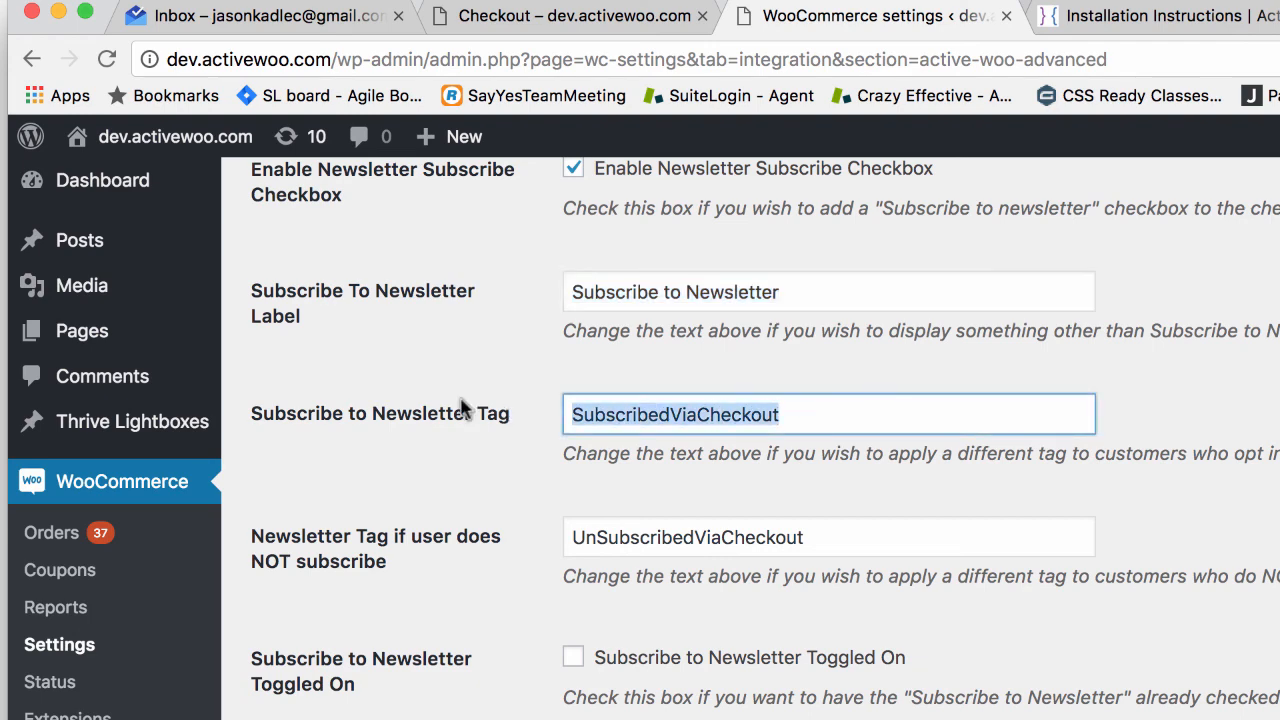
scroll(519, 418, down, 1)
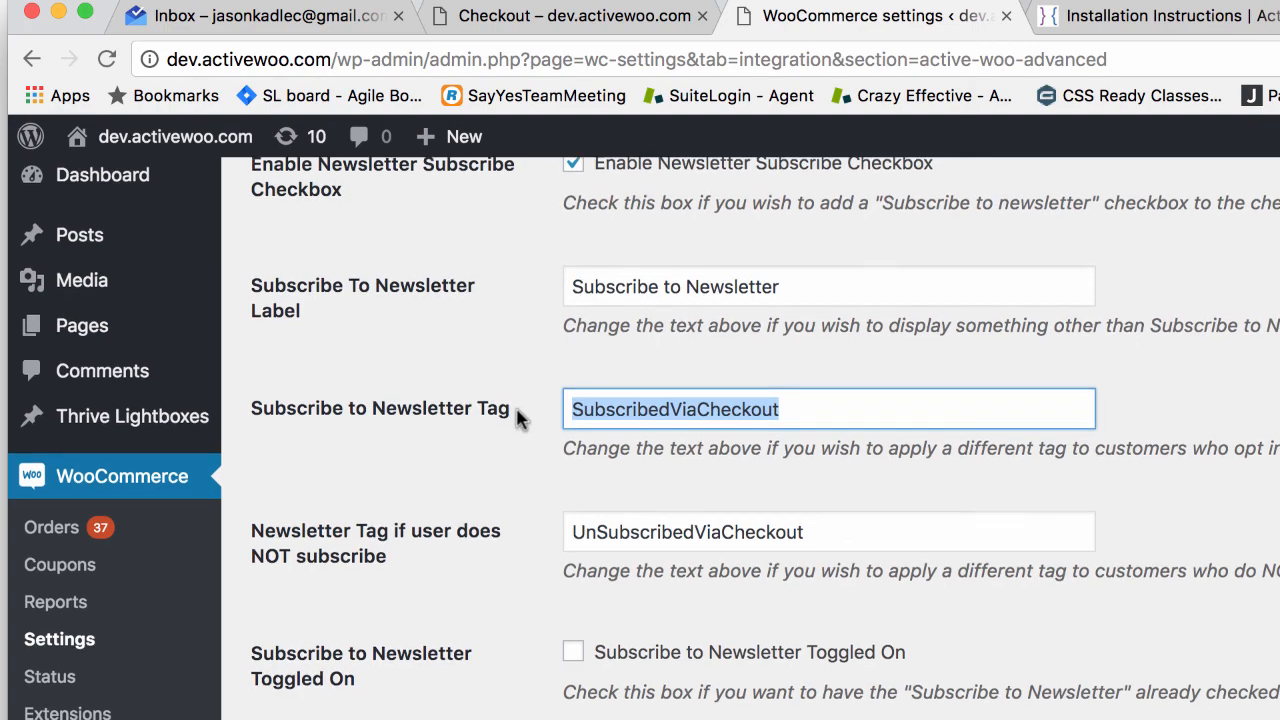
scroll(510, 416, down, 5)
scroll(516, 422, up, 5)
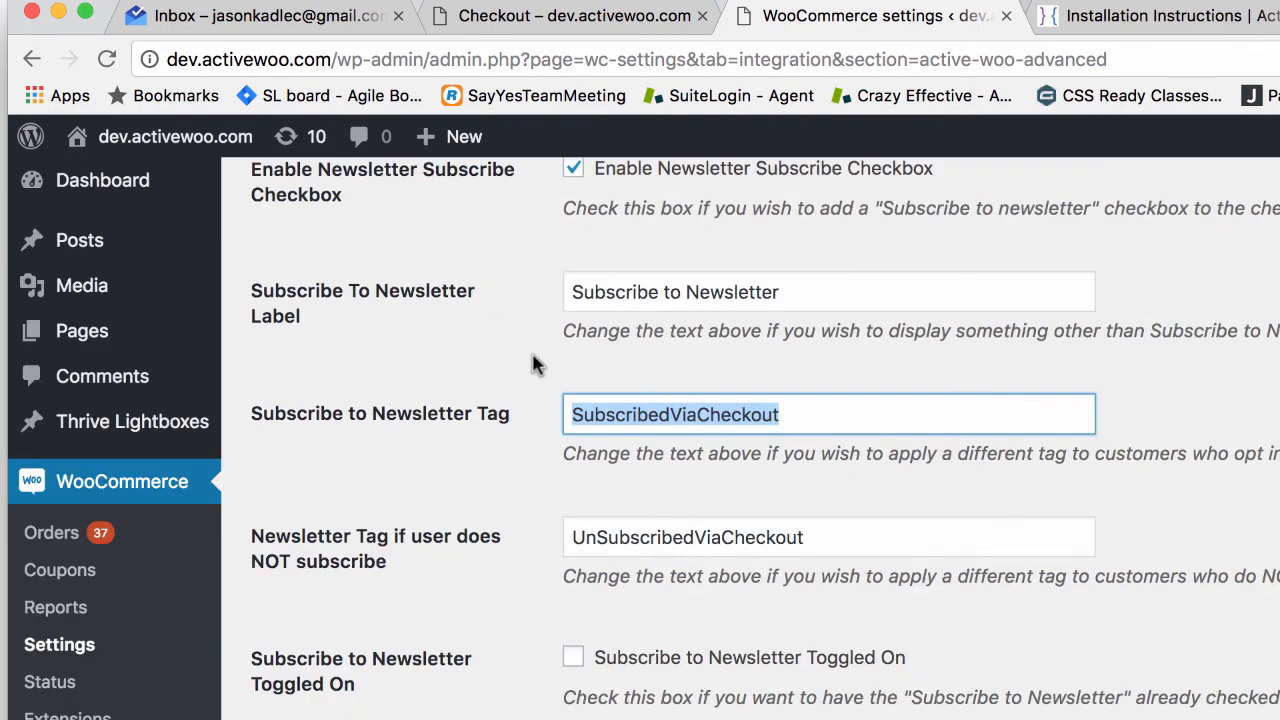
scroll(533, 365, up, 2)
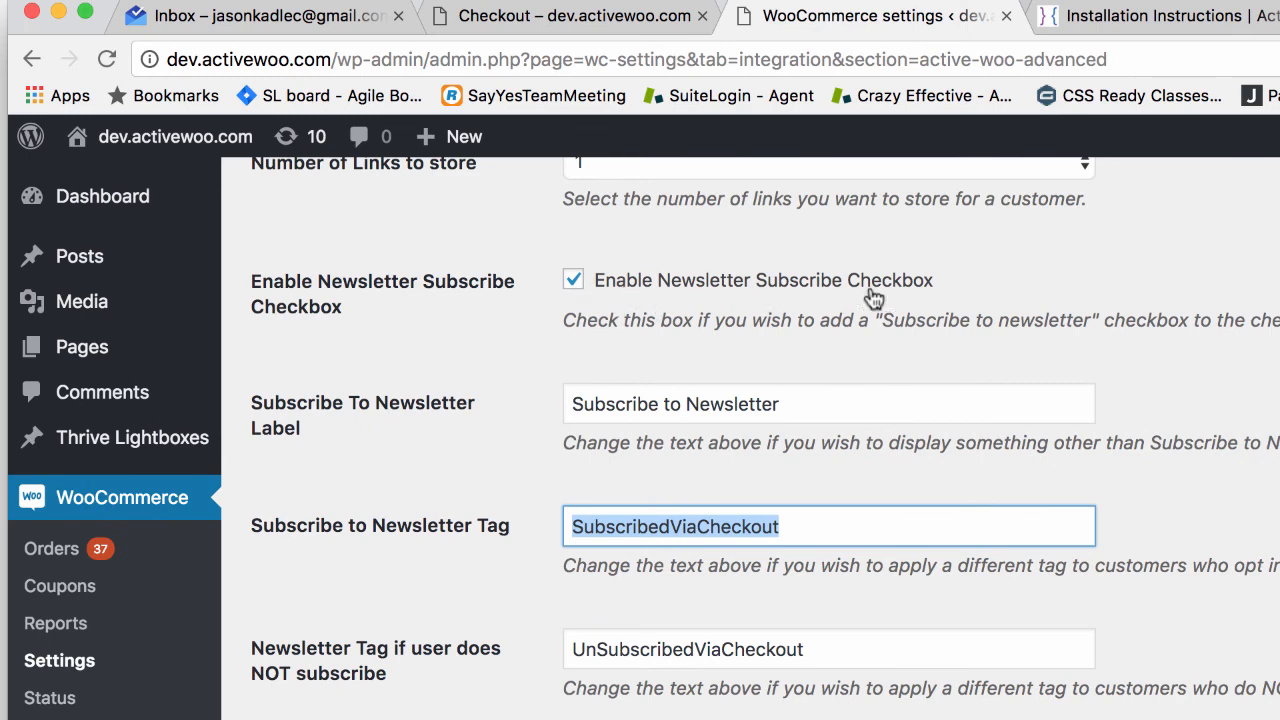
scroll(582, 505, down, 4)
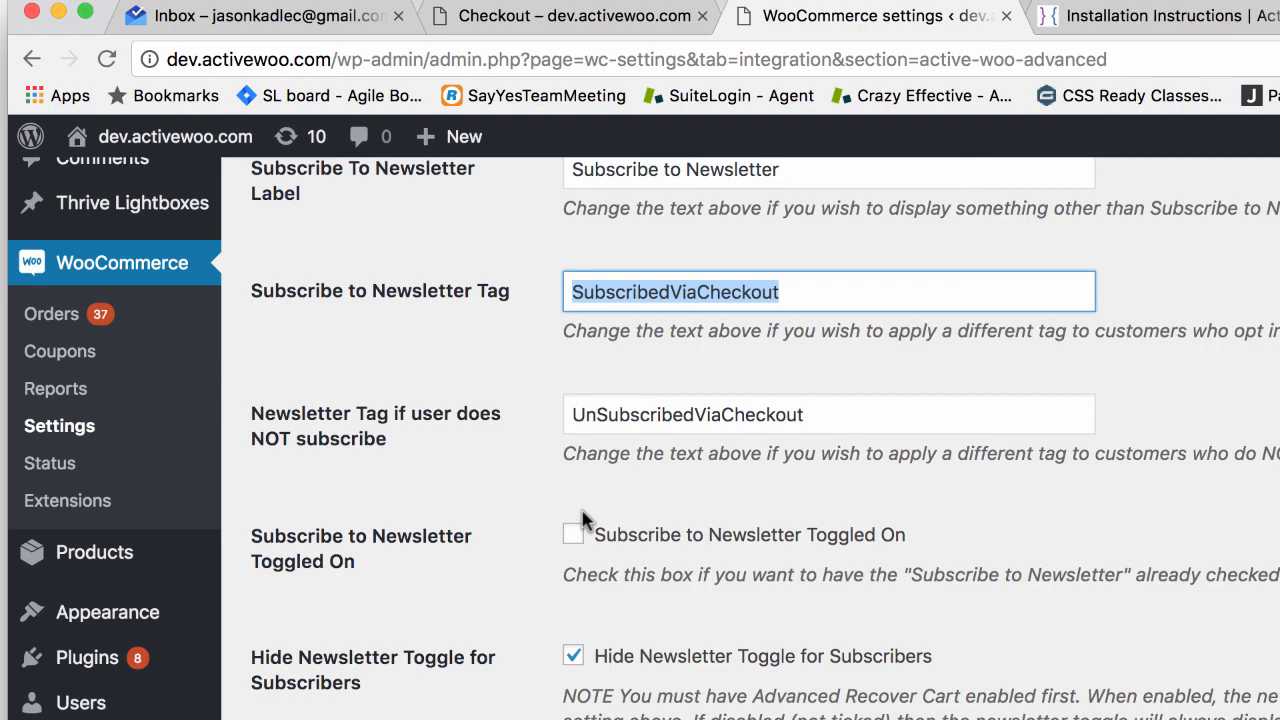
scroll(583, 518, down, 3)
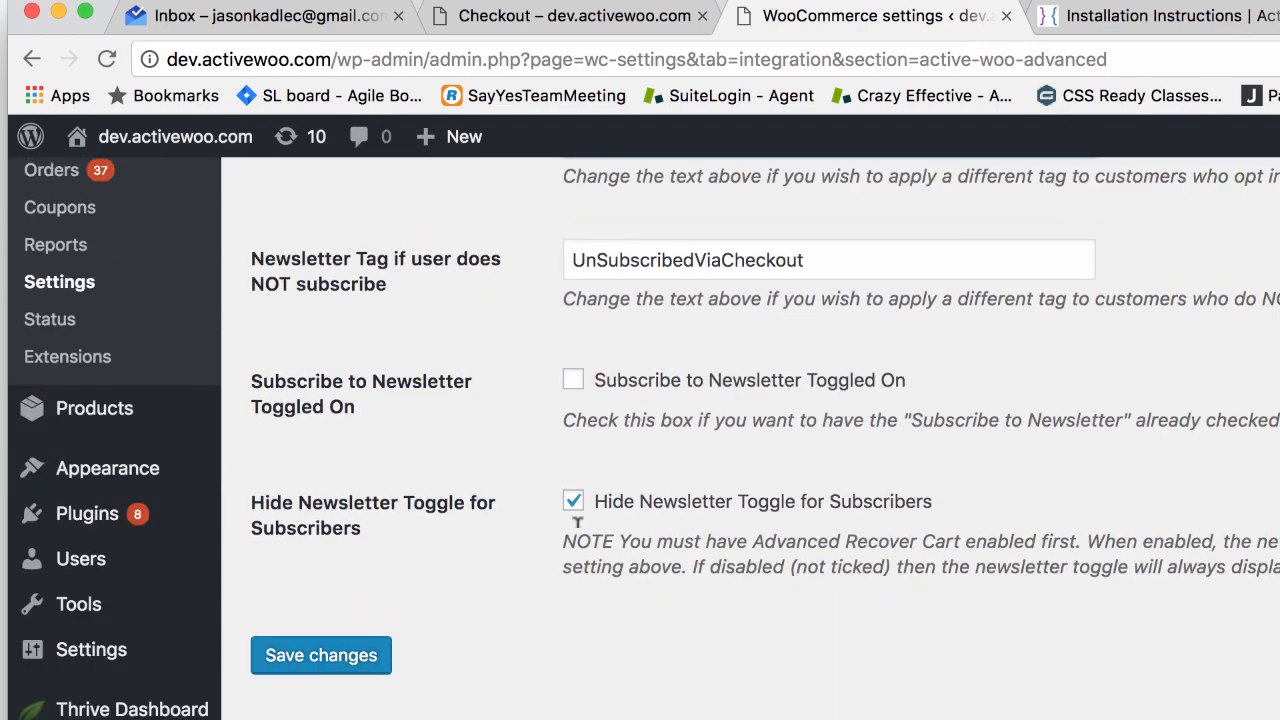